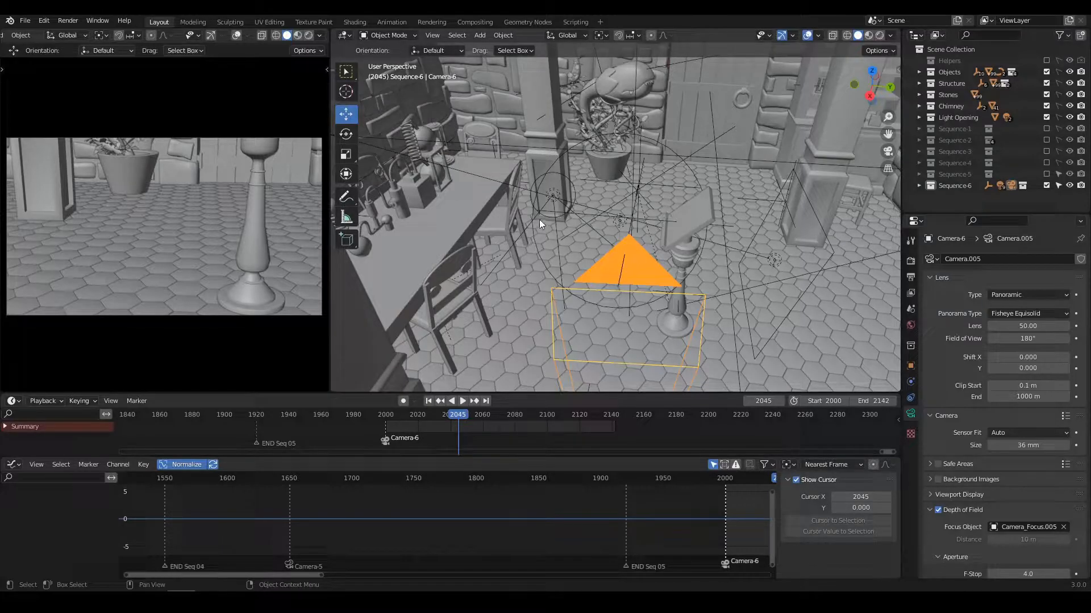
Enable the Sequence-1 collection and exclude the Sequence-6 collection from the view layer.
middle_click_drag(595, 220, 730, 186)
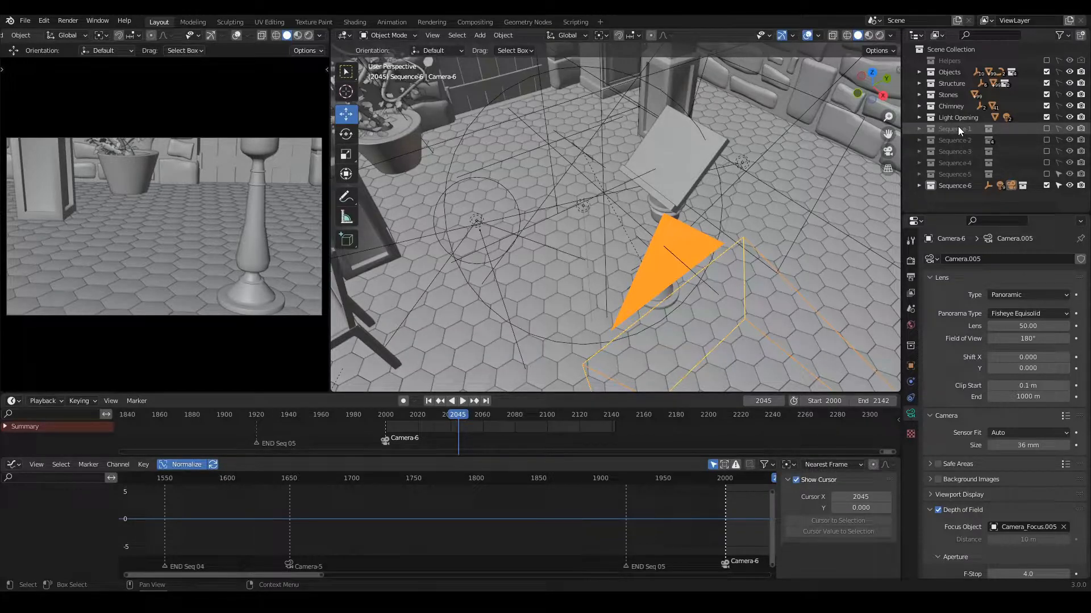
left_click(1046, 128)
left_click(1046, 185)
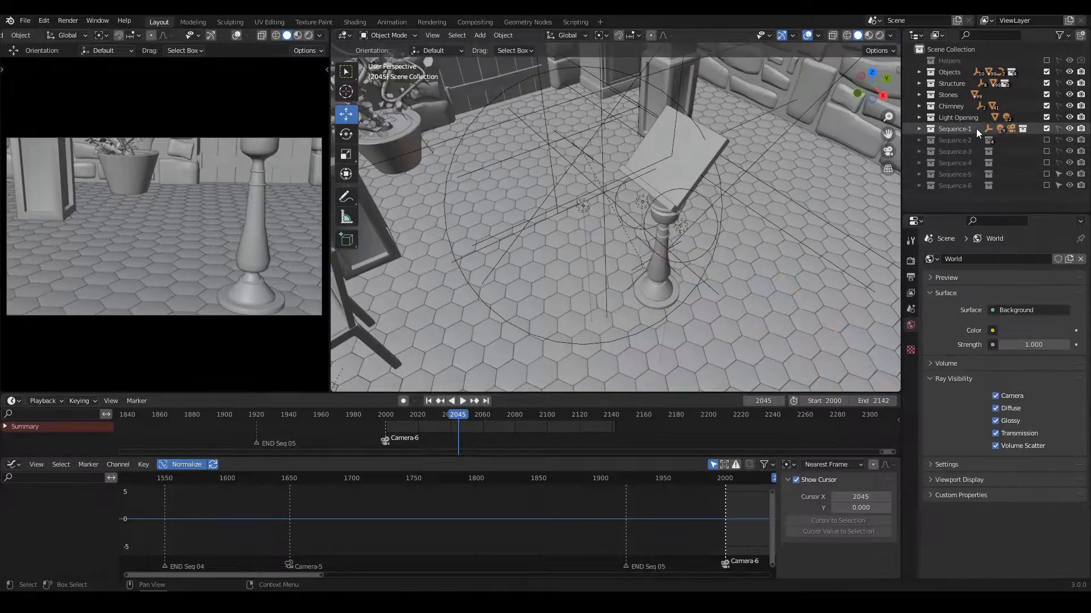
Go to frame 223 in the Camera-1 section and preview the camera view in rendered shading.
scroll(411, 530, "down", 5)
scroll(412, 530, "down", 6)
middle_click_drag(412, 529, 523, 512)
scroll(367, 532, "down", 8)
middle_click_drag(367, 532, 516, 518)
scroll(445, 520, "up", 1)
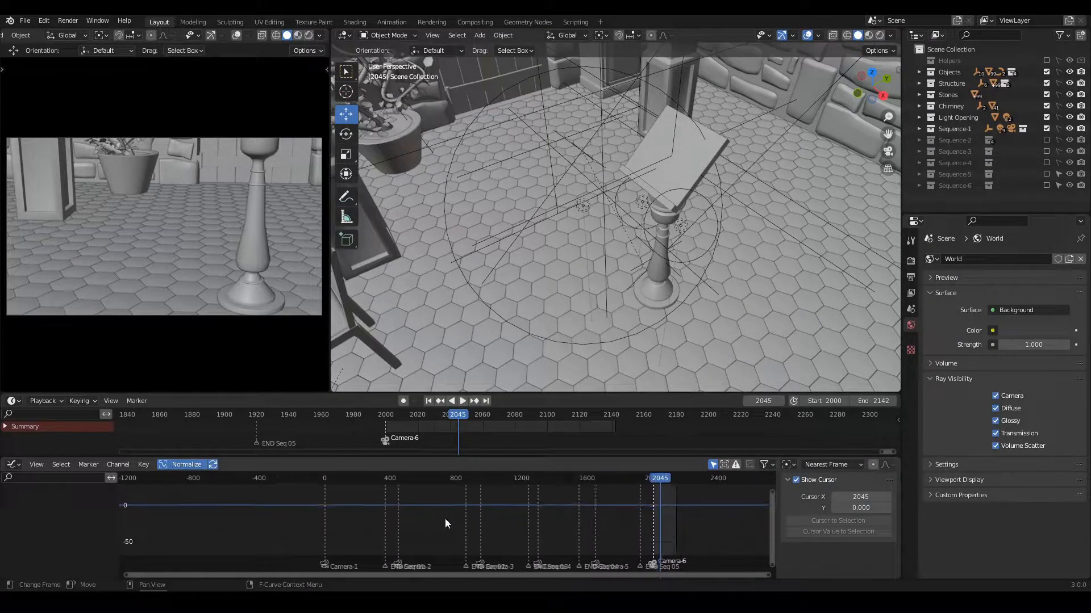
middle_click_drag(445, 520, 402, 518)
scroll(402, 518, "up", 1)
mouse_move(306, 480)
left_mouse_down()
mouse_move(288, 479)
mouse_move(313, 479)
left_mouse_up()
left_click(309, 36)
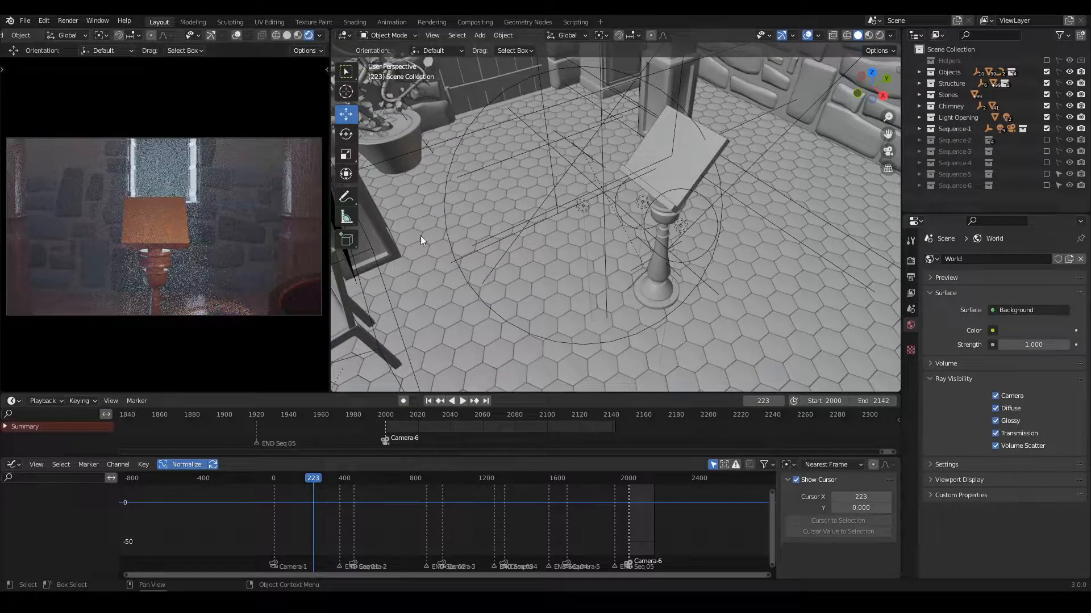
Swap the Sequence-1 collection for Sequence-2 and preview the camera view at frame 665.
left_click(1046, 129)
left_click(1047, 140)
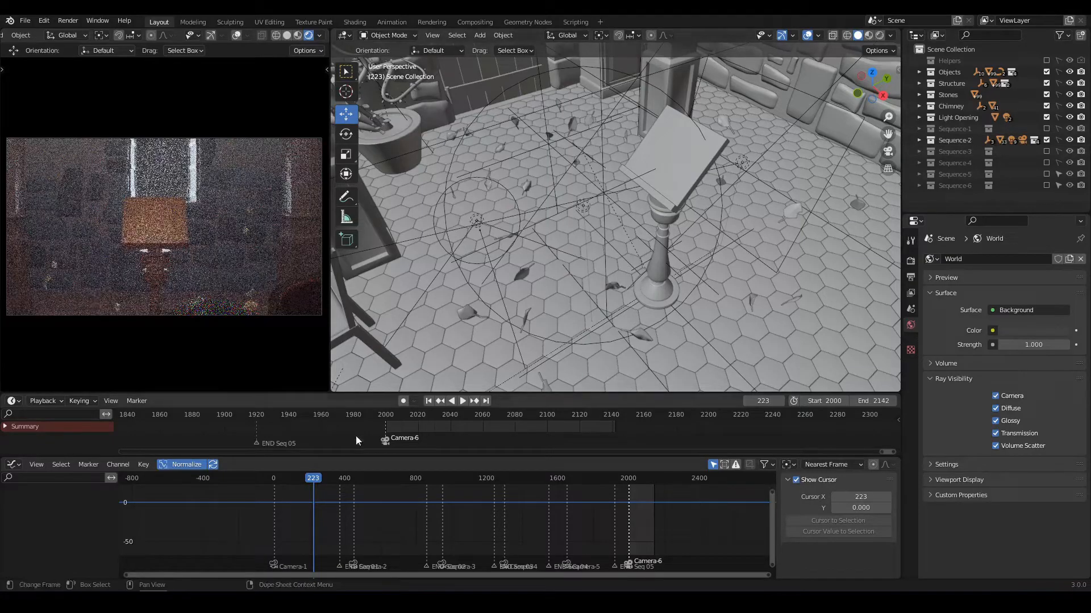
left_click_drag(315, 480, 392, 479)
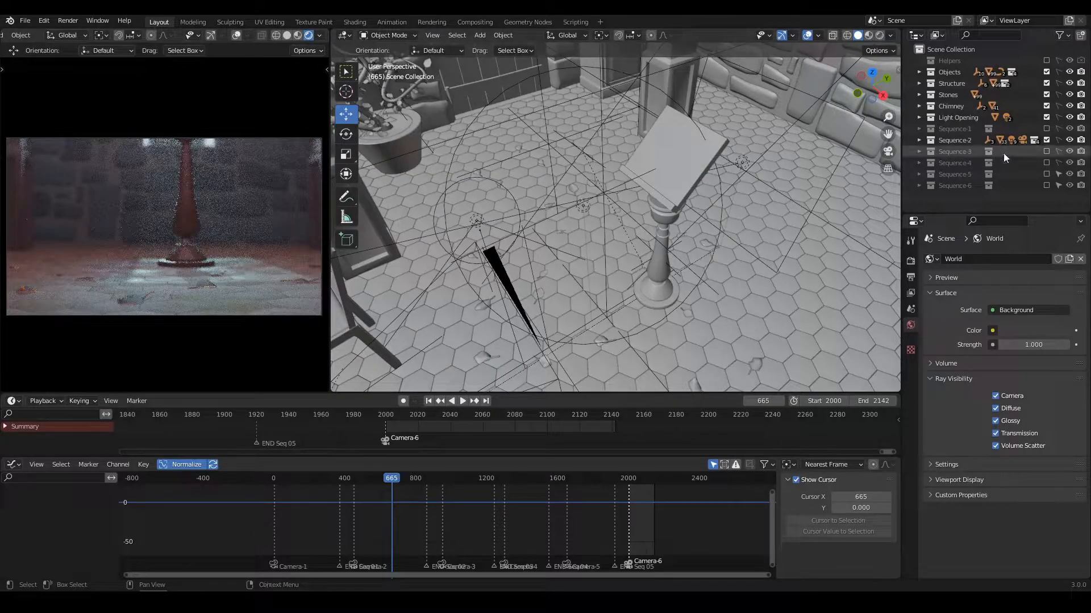
Swap the Sequence-2 collection back to Sequence-1 and scrub back through the Camera-1 section of the animation.
left_click(1047, 140)
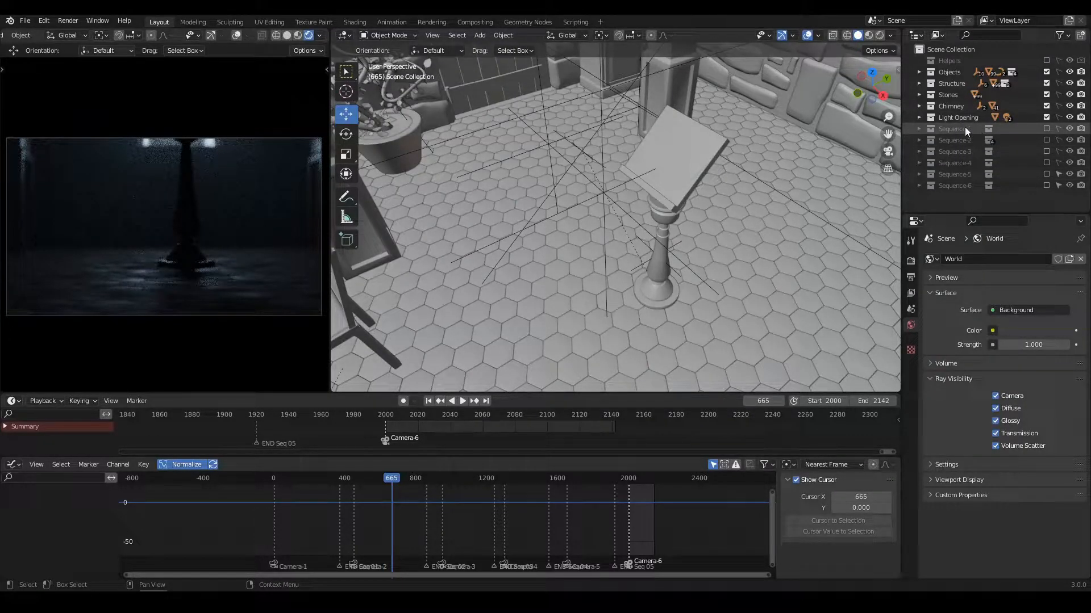
left_click(1045, 130)
left_click_drag(348, 477, 311, 480)
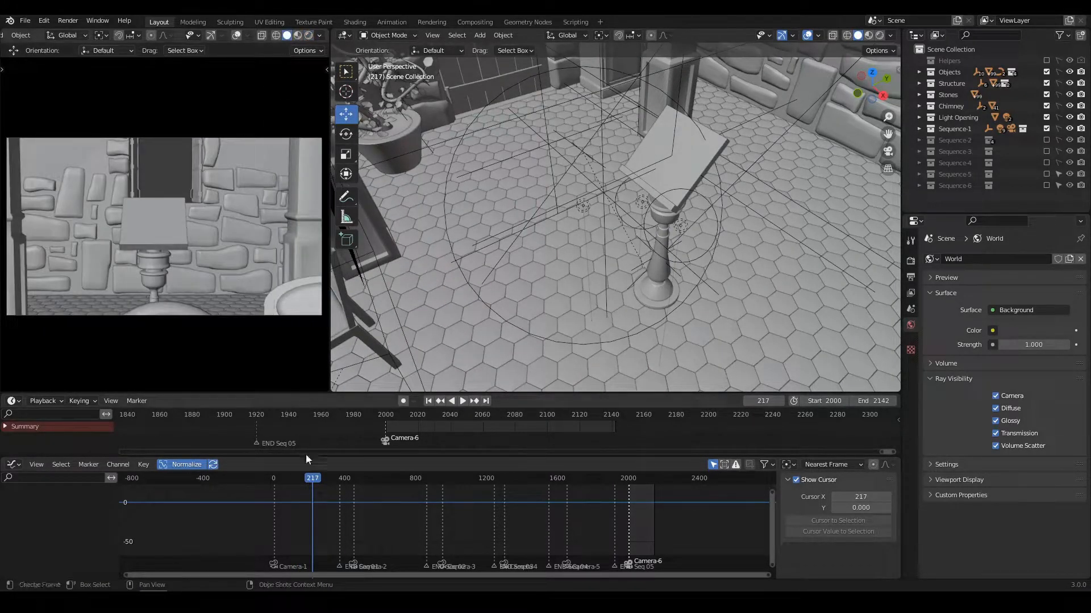
mouse_move(310, 479)
left_mouse_down()
mouse_move(295, 479)
mouse_move(323, 478)
mouse_move(288, 478)
mouse_move(299, 478)
left_mouse_up()
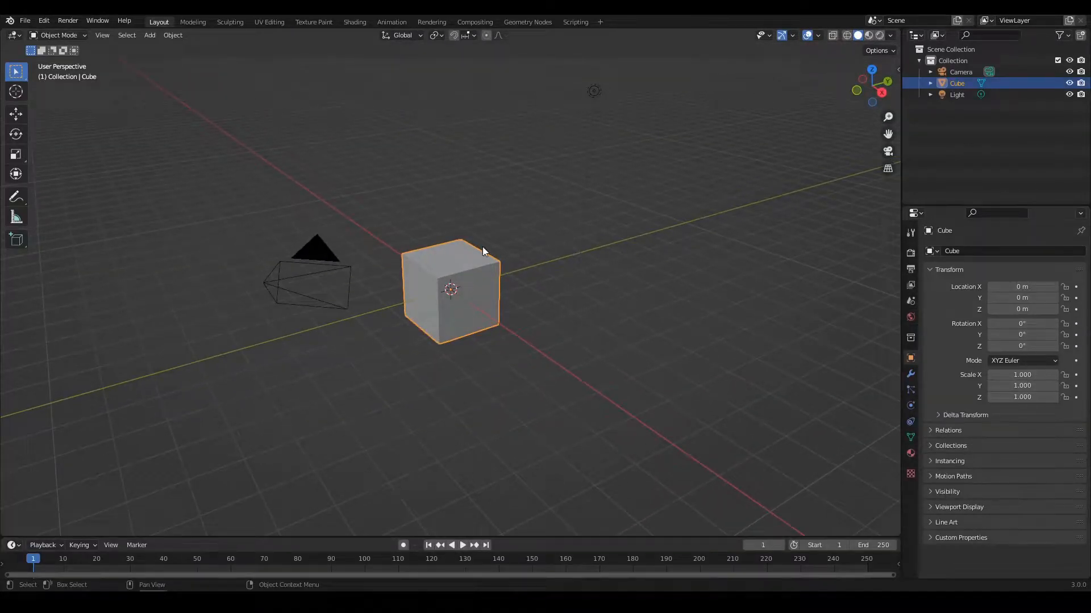
Add a plane at the origin and scale it up about 50 times to make a floor.
middle_click_drag(482, 251, 531, 287)
key("shift+a")
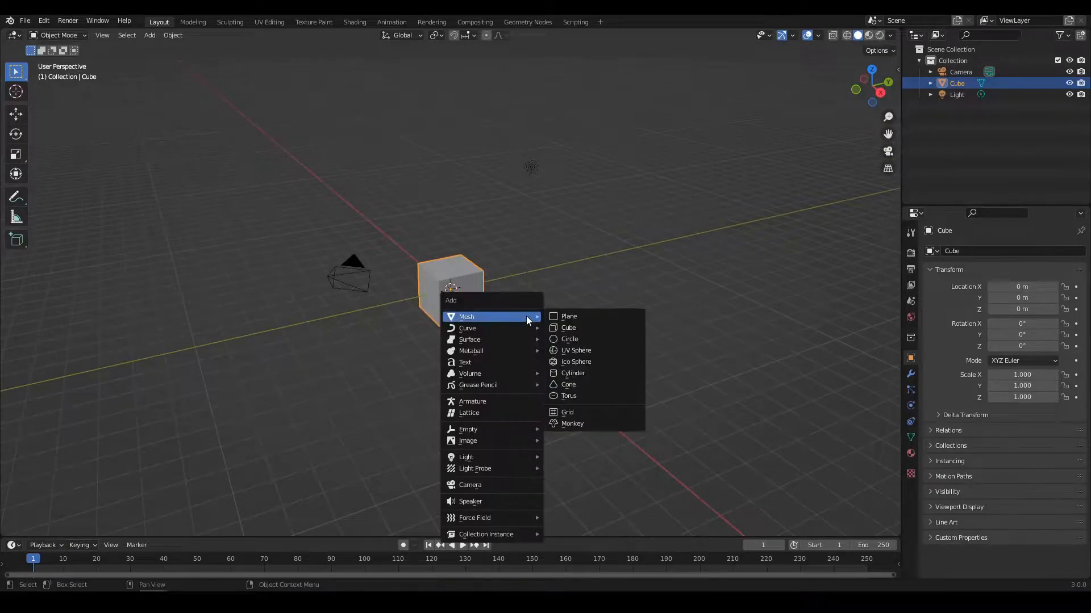
left_click(580, 316)
key("s")
left_click(676, 332)
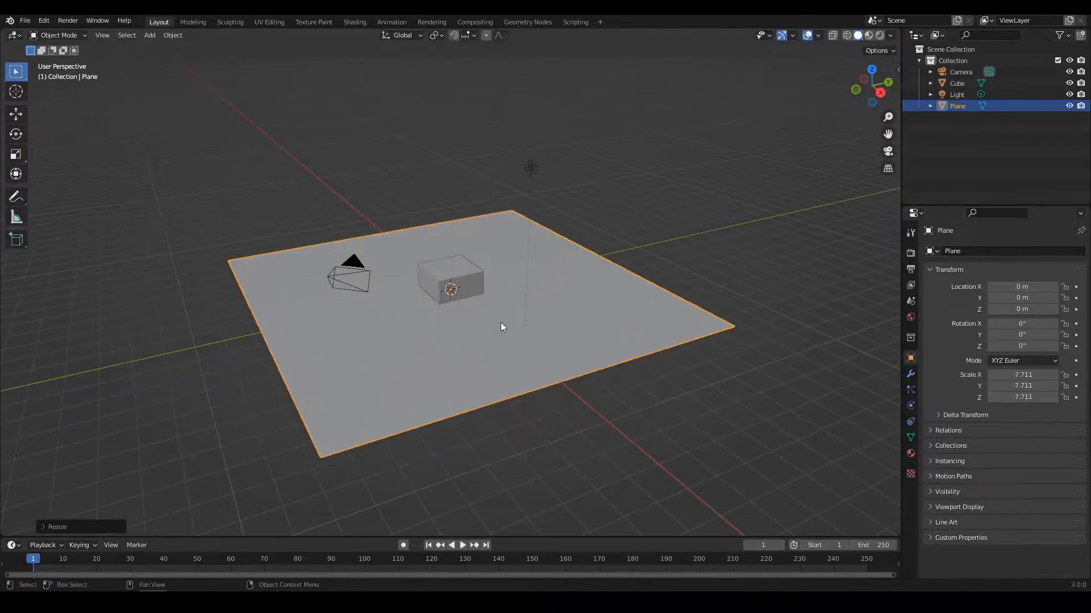
key("s")
left_click(735, 322)
Raise the cube 1 m along the Z axis so it sits on the plane.
left_click(473, 278)
middle_click_drag(475, 277, 461, 279, "shift")
middle_click_drag(461, 278, 462, 267)
key("g")
key("z")
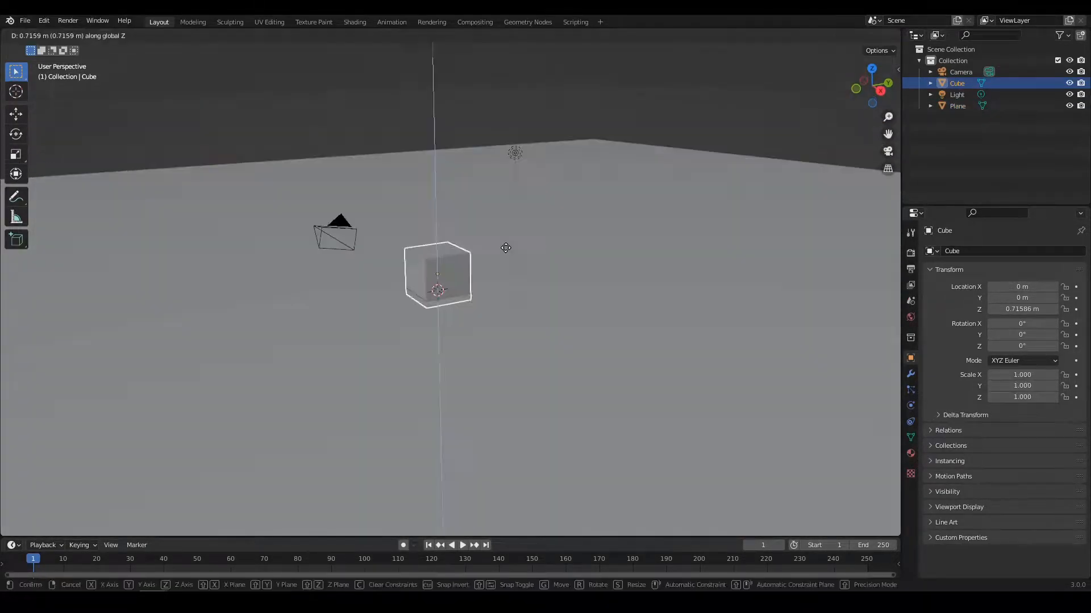
left_click(504, 243, "ctrl")
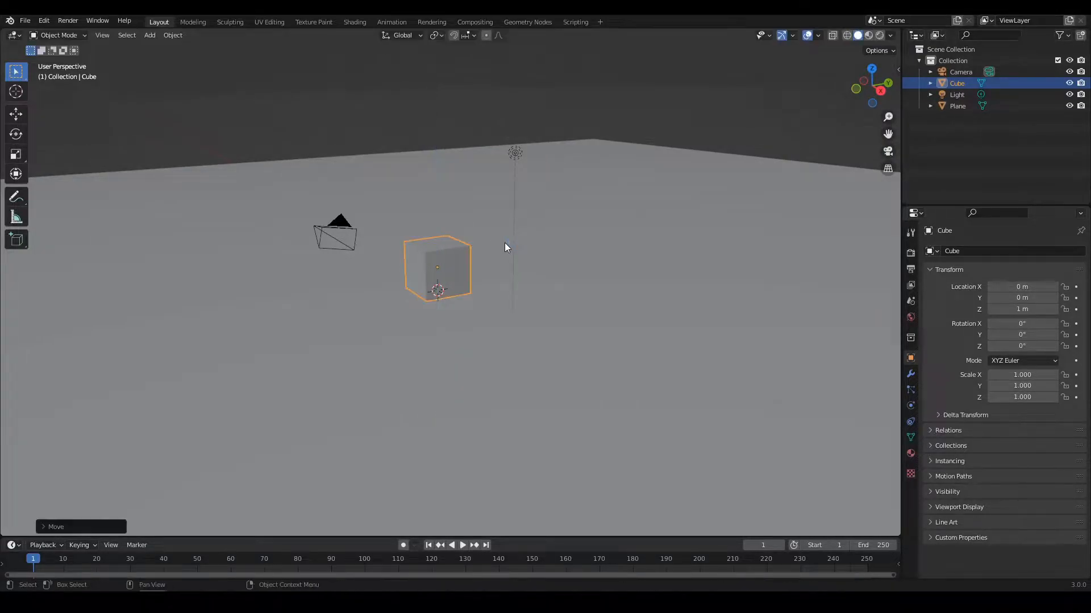
Duplicate the cube seven times in top view, scattering the copies across the plane.
key("KP_7")
scroll(521, 333, "down", 4)
key("shift+d")
left_click(516, 355)
key("shift+d")
left_click(509, 290)
key("shift+d")
left_click(432, 281)
key("shift+d")
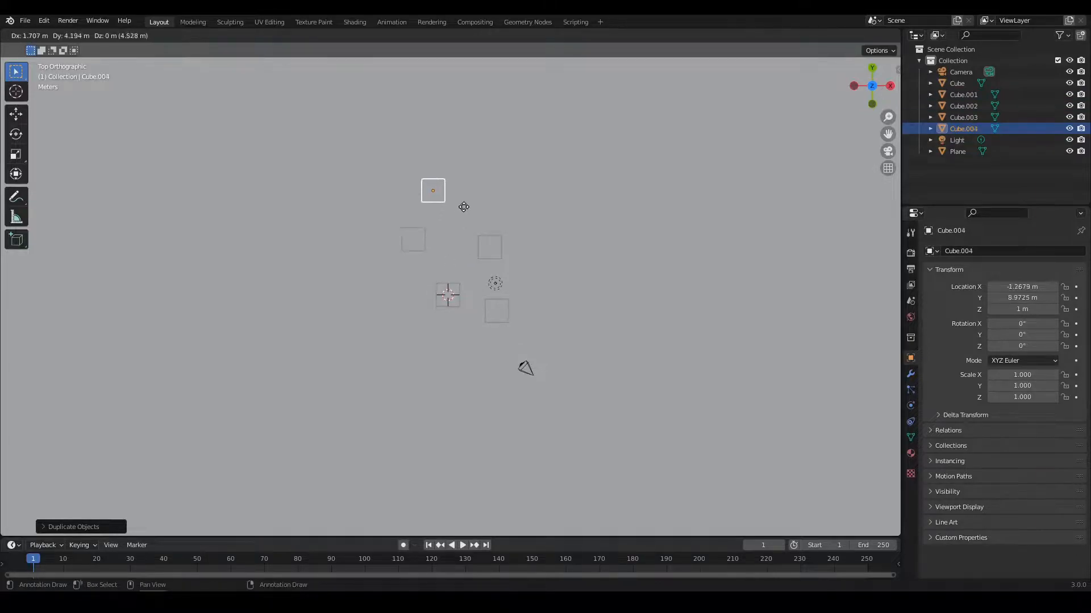
left_click(401, 232)
key("shift+d")
left_click(351, 211)
key("shift+d")
left_click(361, 309)
key("shift+d")
left_click(442, 386)
left_click(444, 385)
middle_click_drag(444, 382, 625, 227)
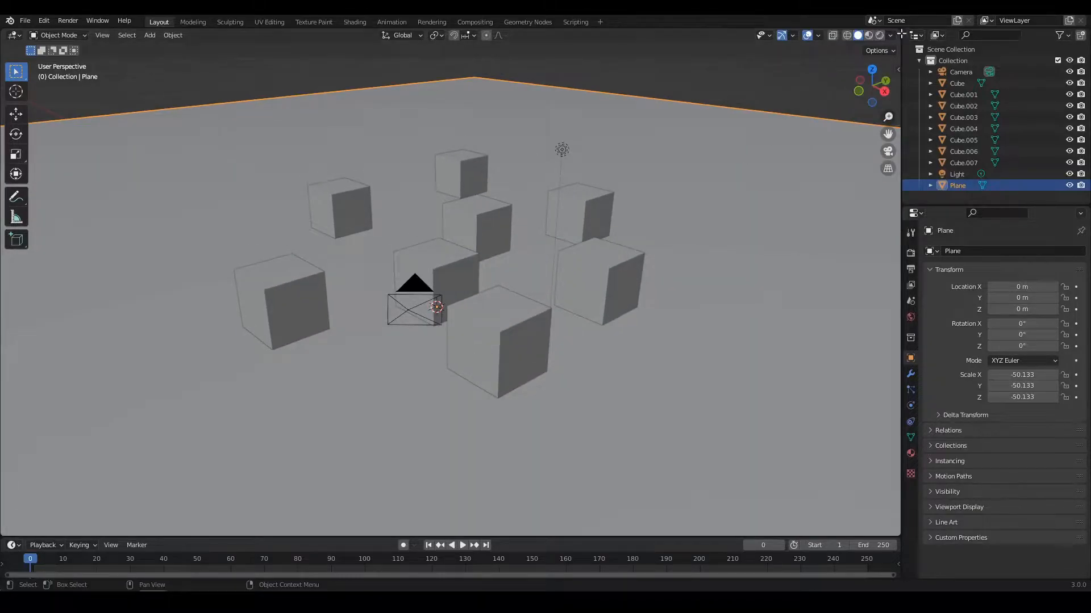
Split the 3D viewport into two side-by-side views and set one of them to the camera view.
left_click_drag(902, 34, 389, 74)
key("KP_0")
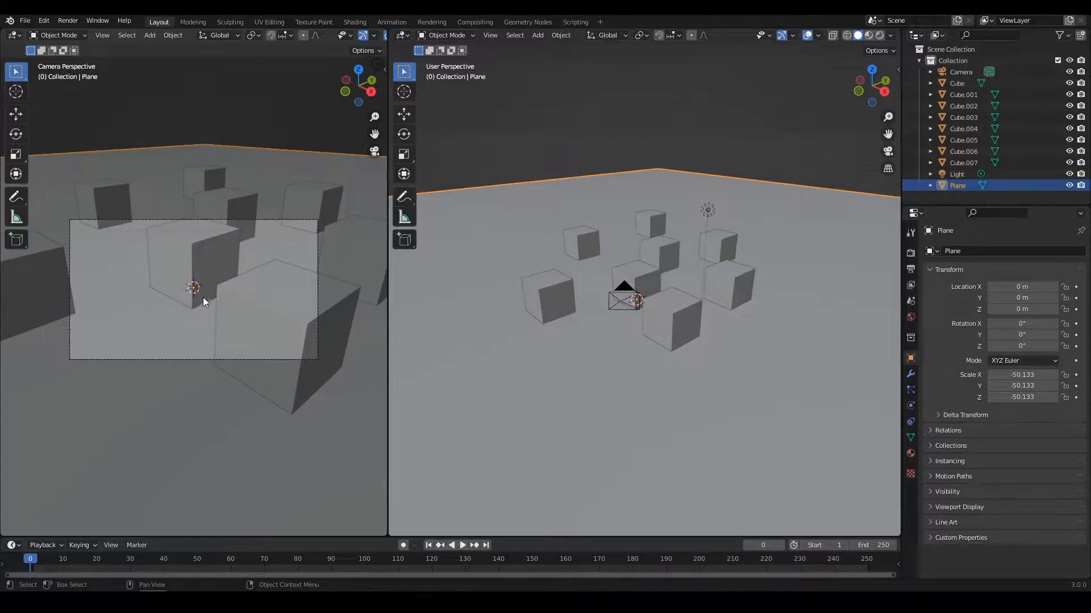
middle_click_drag(570, 285, 598, 285)
scroll(612, 311, "down", 1)
Deselect the plane and enlarge the timeline area below the viewports.
left_click(598, 124)
scroll(619, 288, "up", 2)
left_click_drag(524, 535, 556, 430)
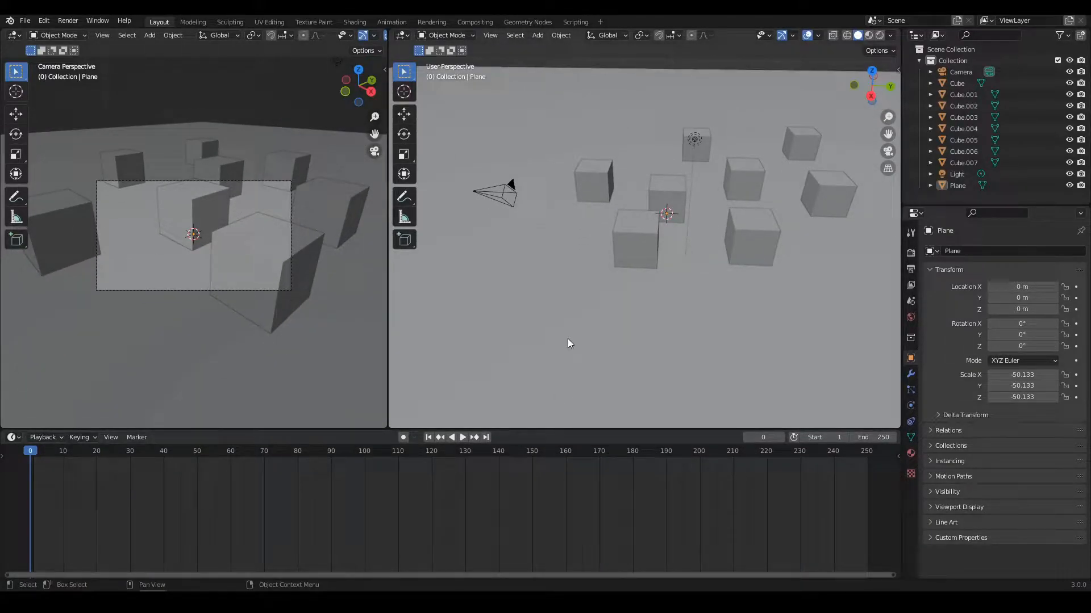
Select the camera and insert a Location keyframe for it at frame 0.
middle_click_drag(574, 260, 595, 277, "shift")
middle_click_drag(601, 217, 615, 260, "shift")
left_click(519, 218)
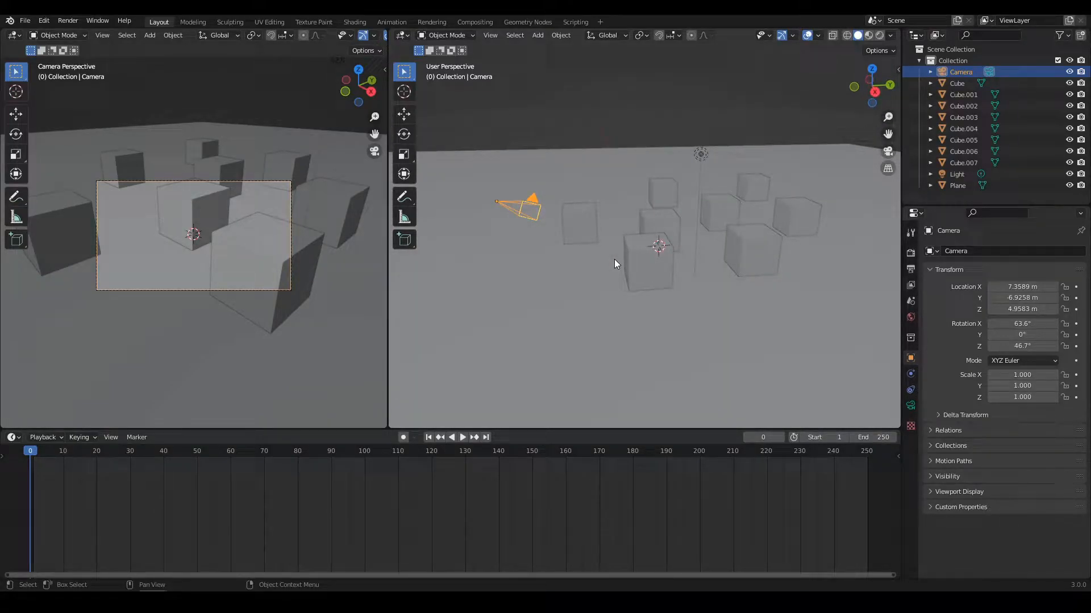
middle_click_drag(564, 230, 517, 247)
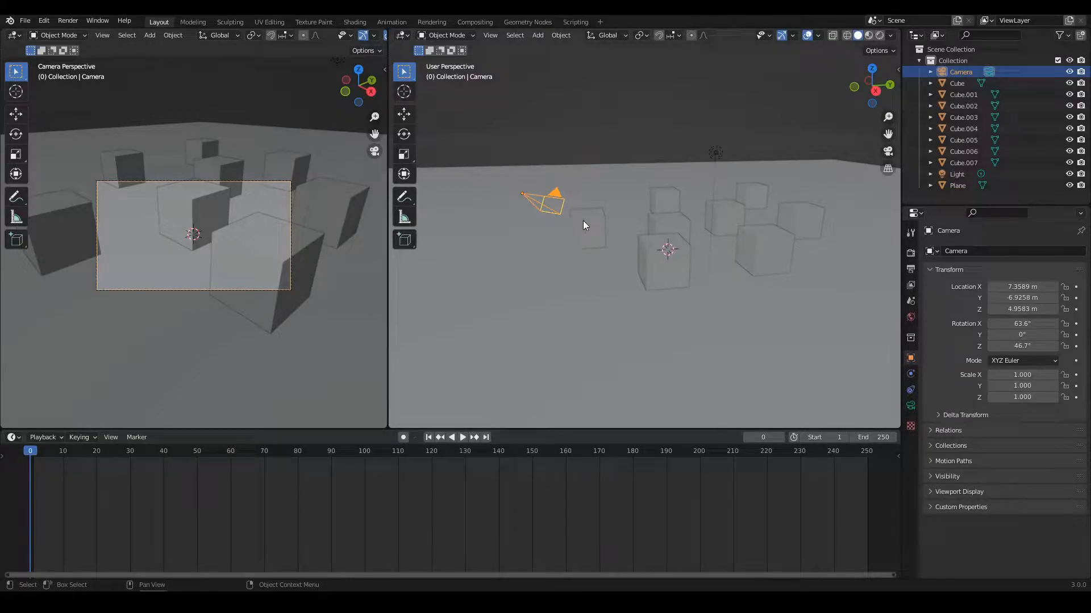
key("i")
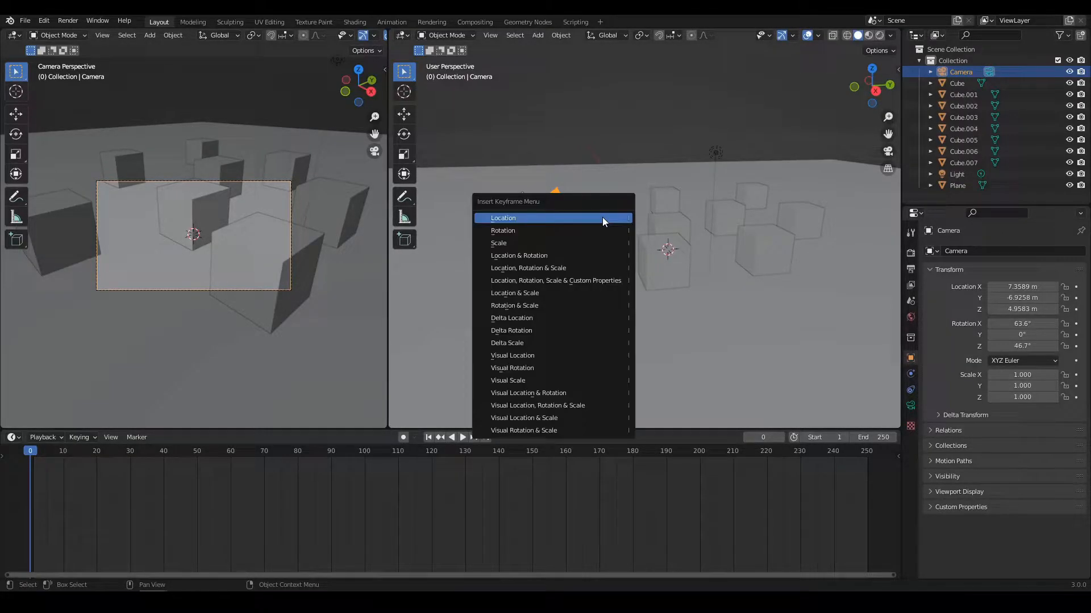
left_click(530, 218)
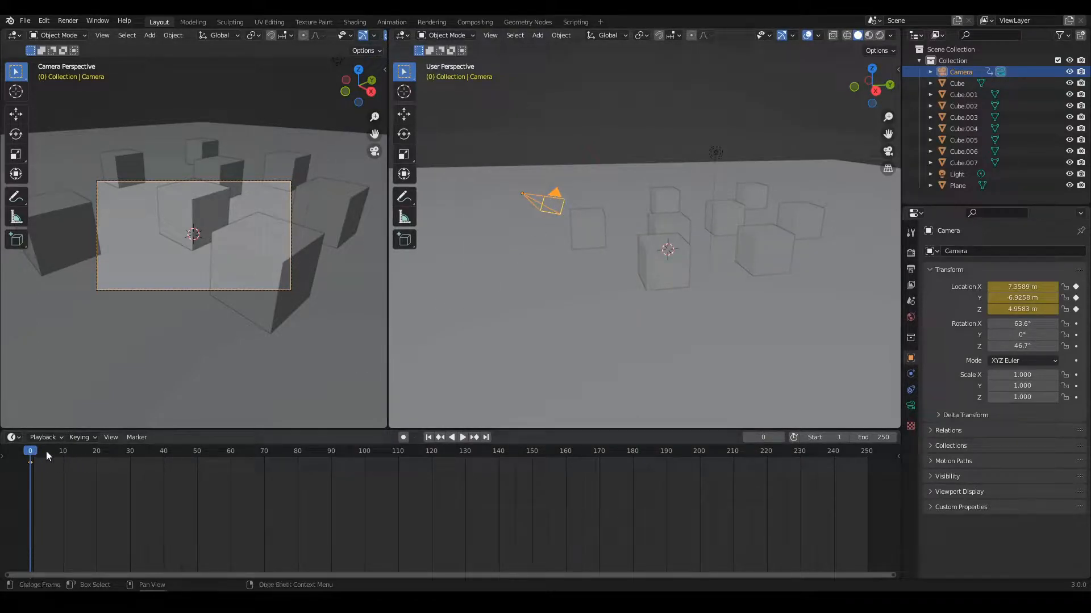
At frame 30, move the camera past the cubes to about X -3.18 m, Y 4.77 m and insert a Location keyframe.
left_click_drag(31, 454, 132, 459)
mouse_move(580, 309)
middle_mouse_down()
mouse_move(596, 299)
mouse_move(596, 308)
middle_mouse_up()
left_click(403, 114)
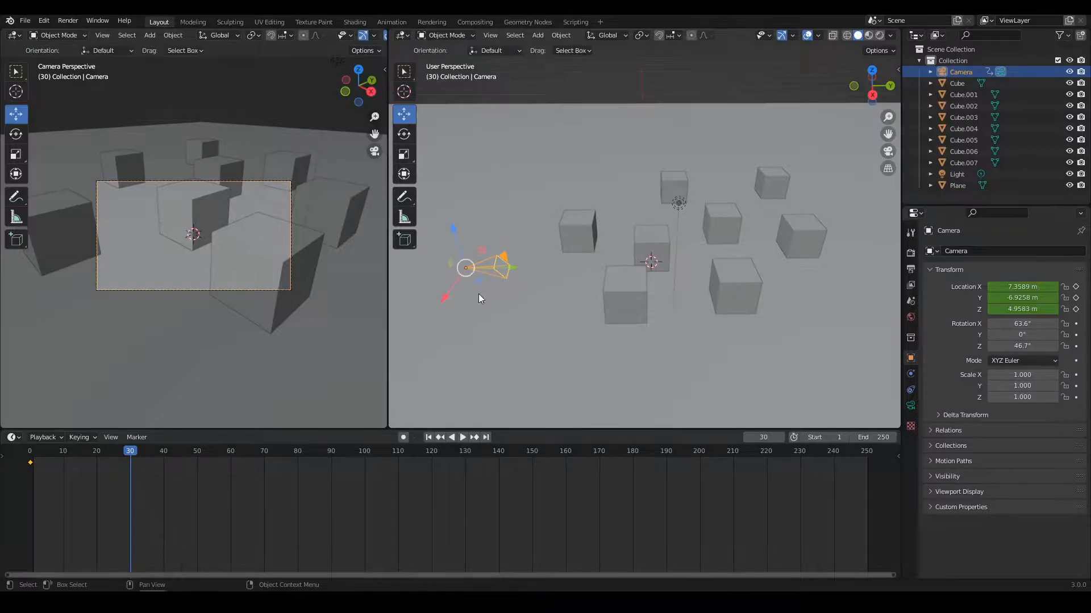
left_click_drag(479, 284, 744, 182)
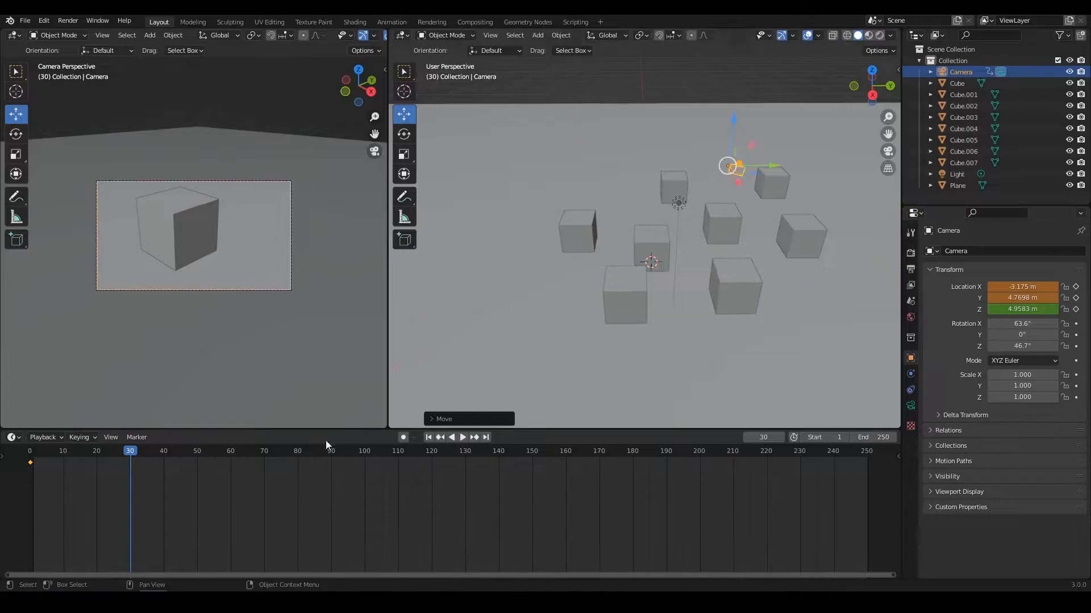
key("i")
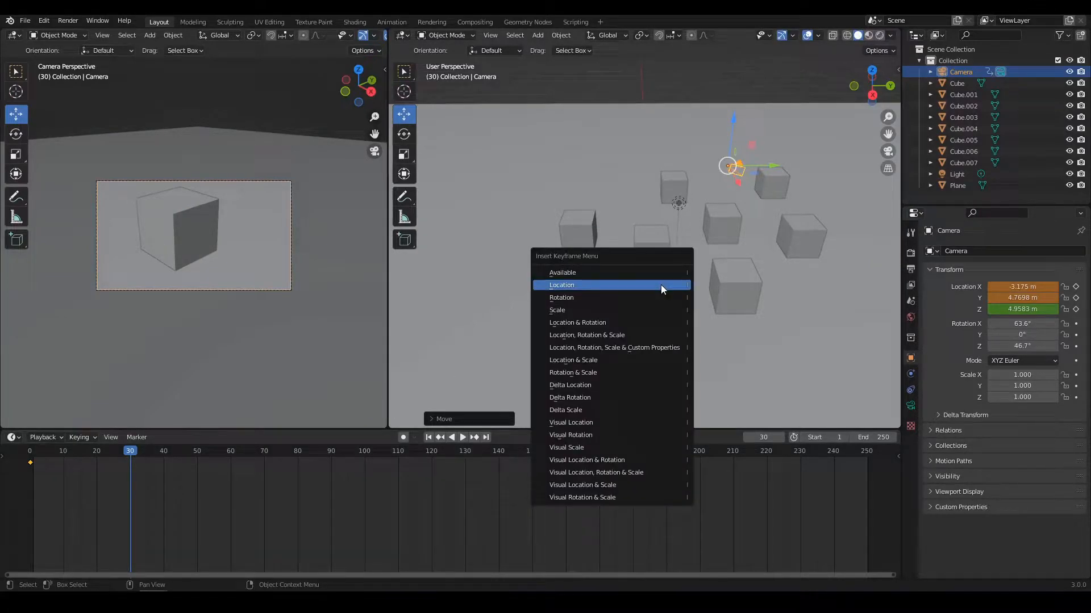
left_click(578, 285)
Play the camera move between the two keyframes and return to frame 0.
left_click(106, 452)
key("space")
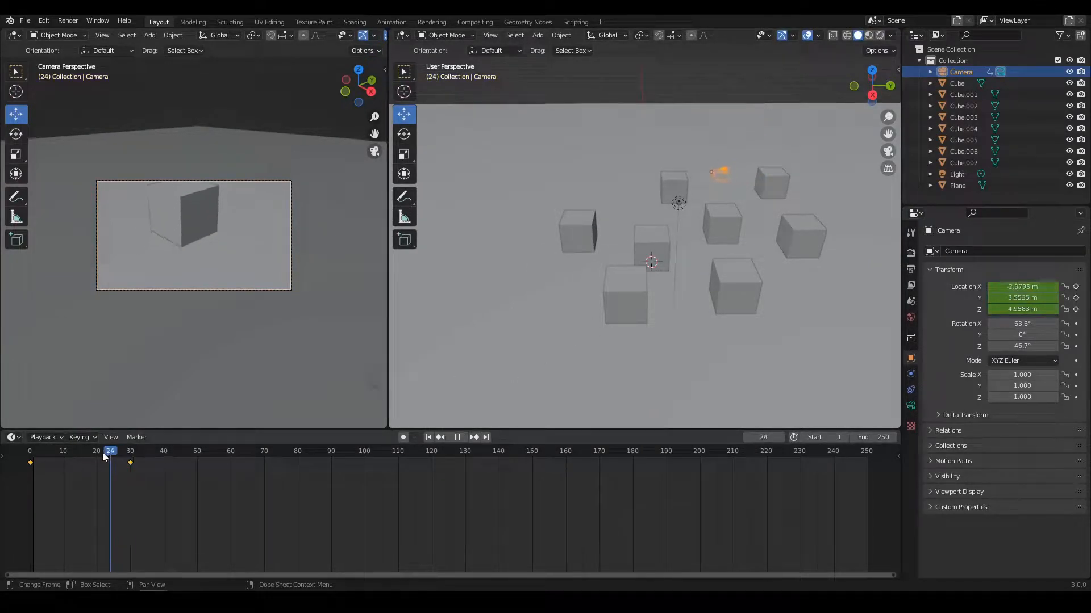
left_click(26, 452)
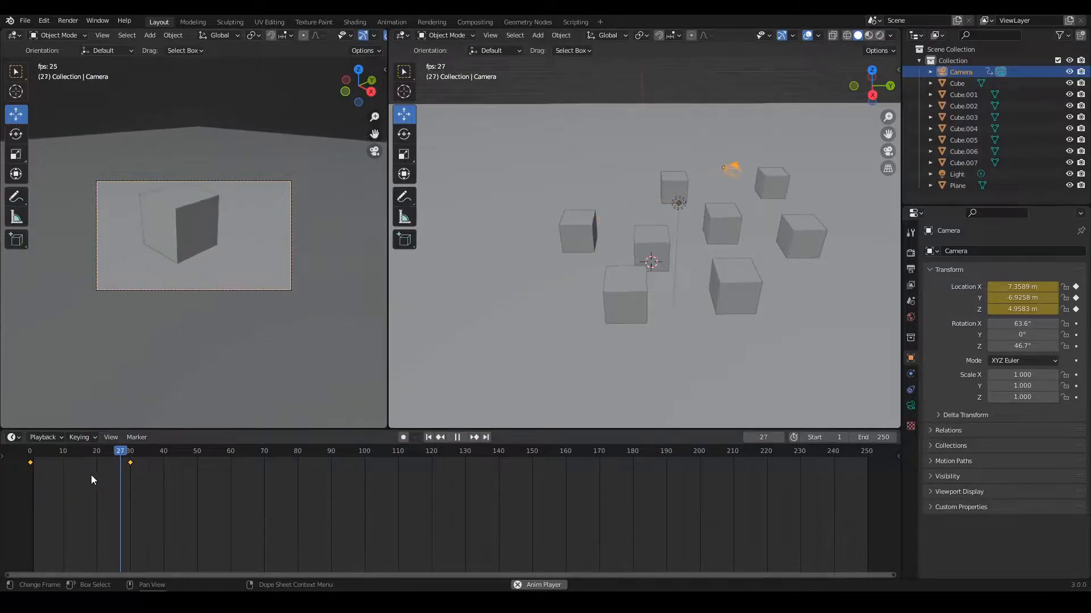
key("space")
left_click_drag(130, 452, 28, 454)
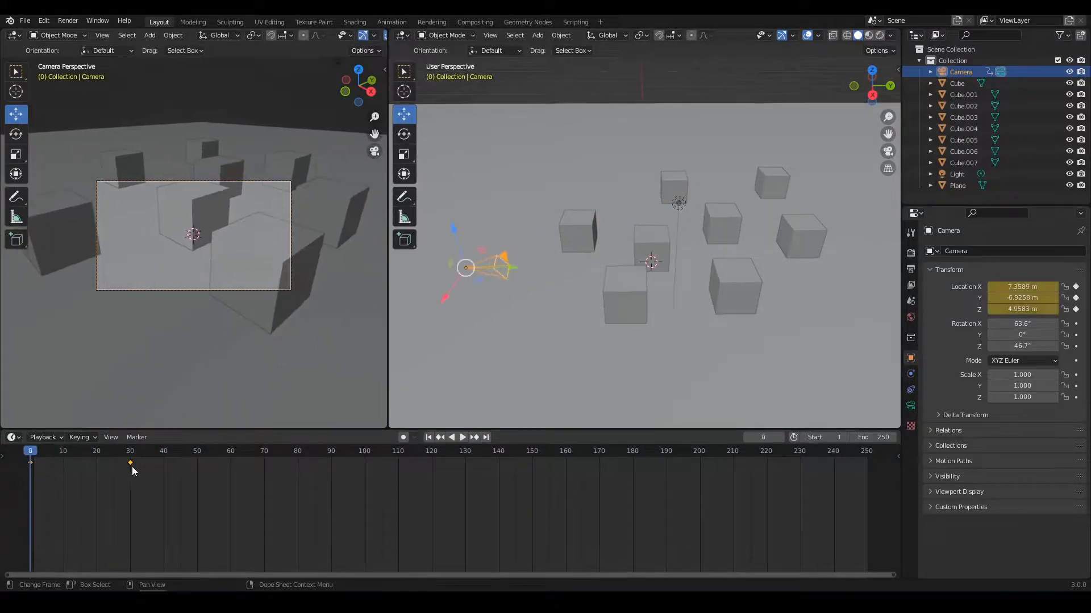
Move the camera's second keyframe to frame 60 and set the animation's end frame to 60.
key("g")
right_click(152, 464)
left_click_drag(130, 465, 231, 459)
left_click(230, 452)
key("ctrl+End")
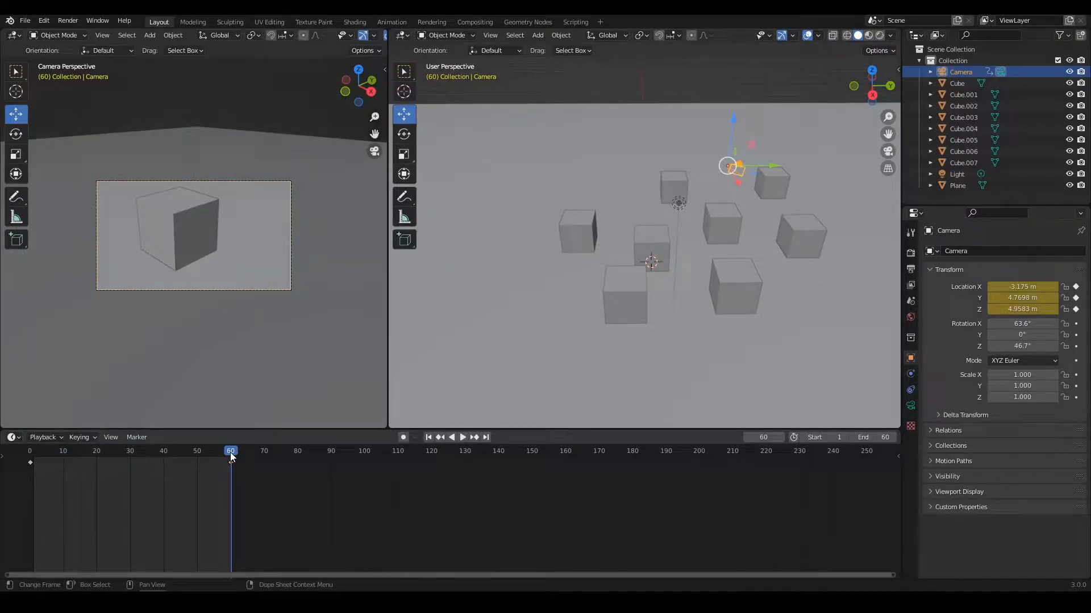
Fit the 60-frame range in the timeline and play the slowed camera move.
scroll(464, 497, "up", 13)
middle_click_drag(173, 487, 472, 503)
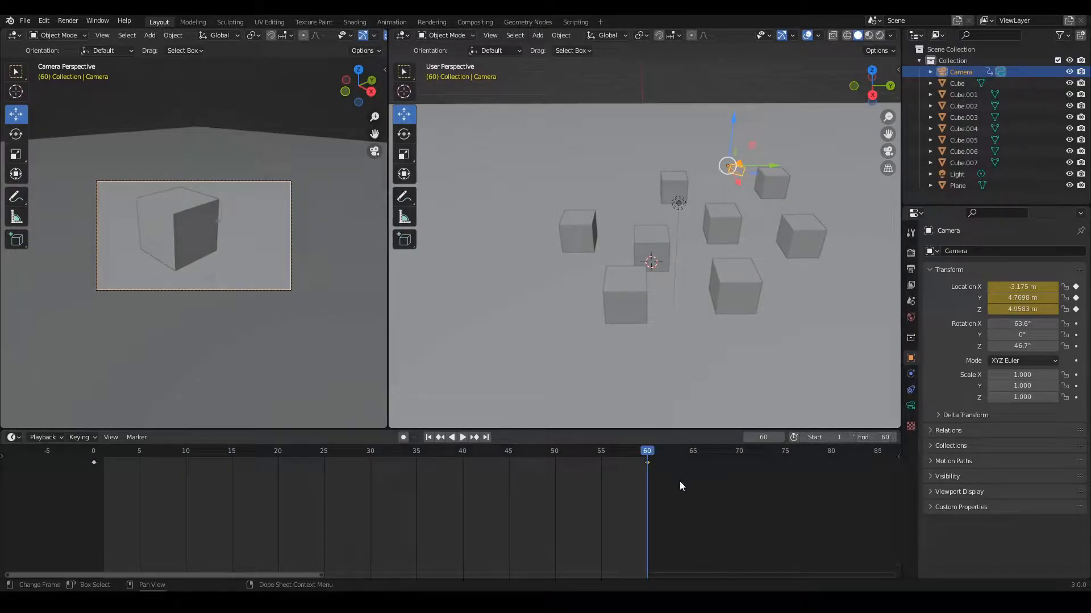
key("space")
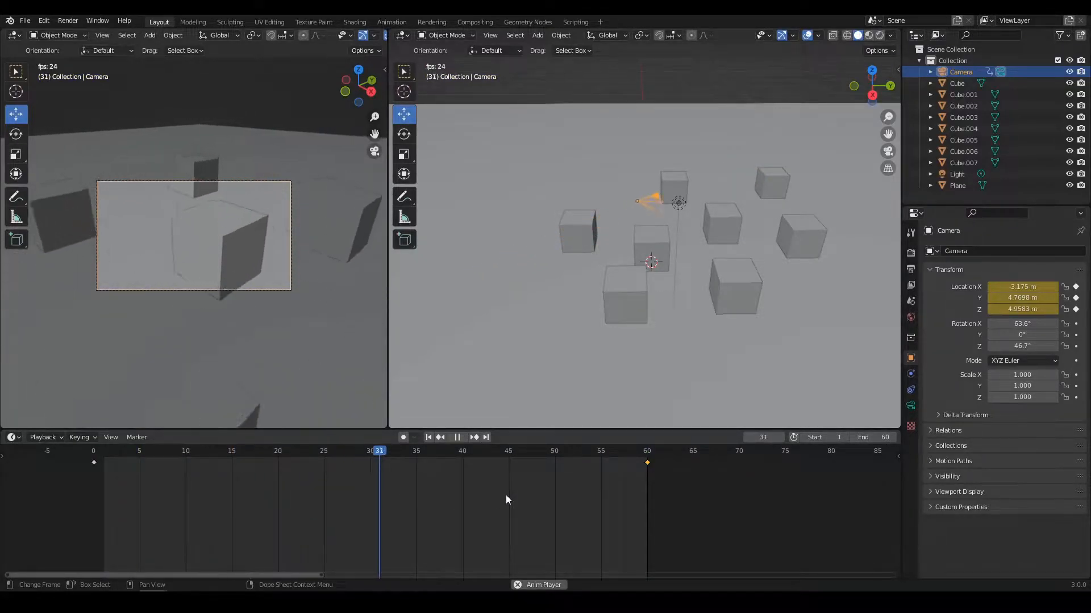
key("space")
Enlarge the camera view, hide its toolbar, and replay the animation up to frame 24.
scroll(250, 275, "up", 3)
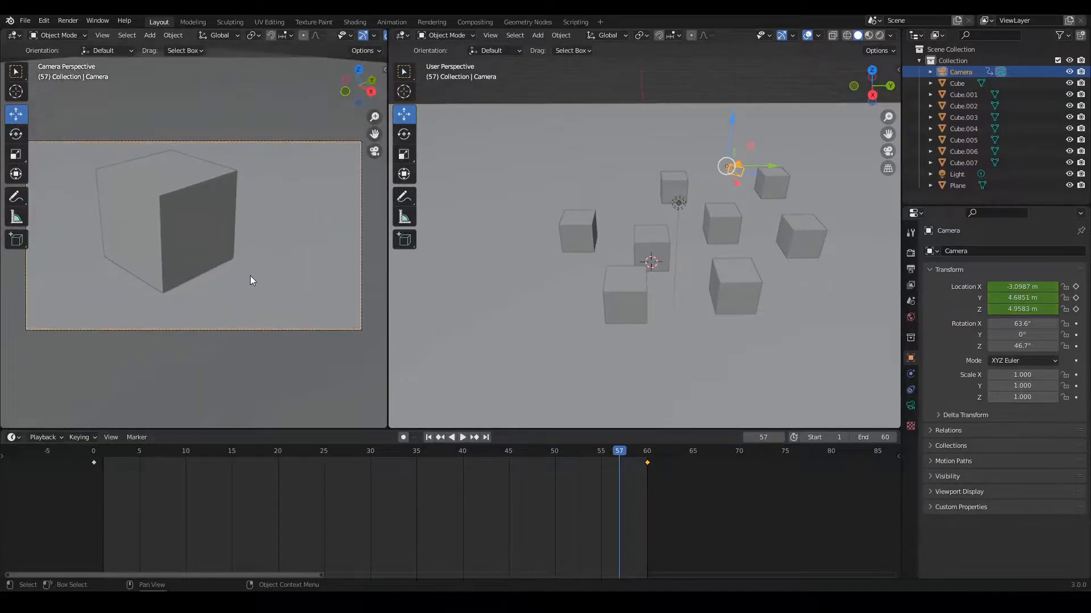
key("t")
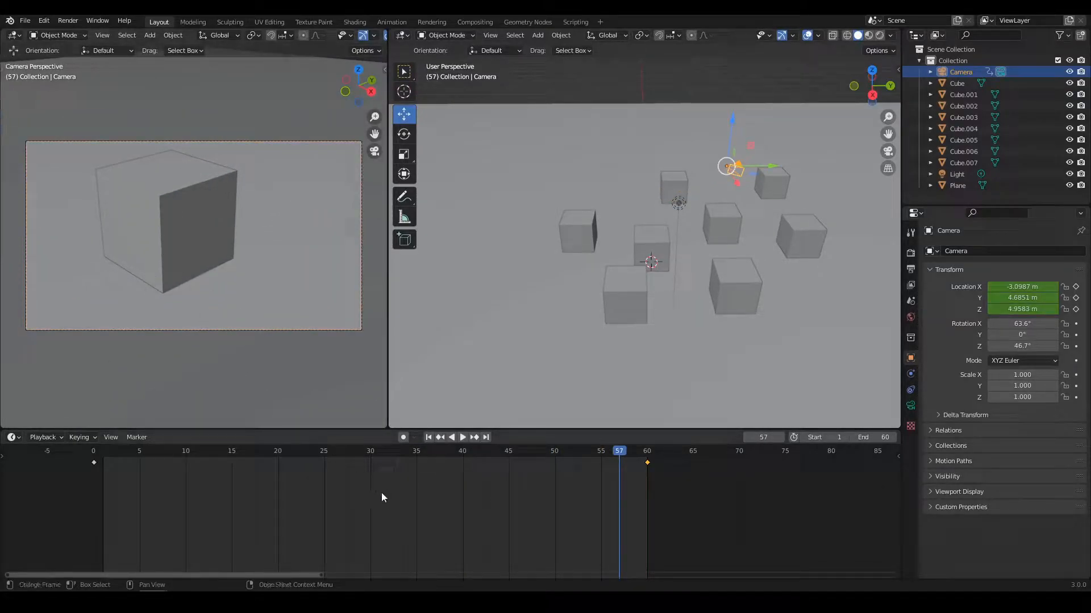
key("space")
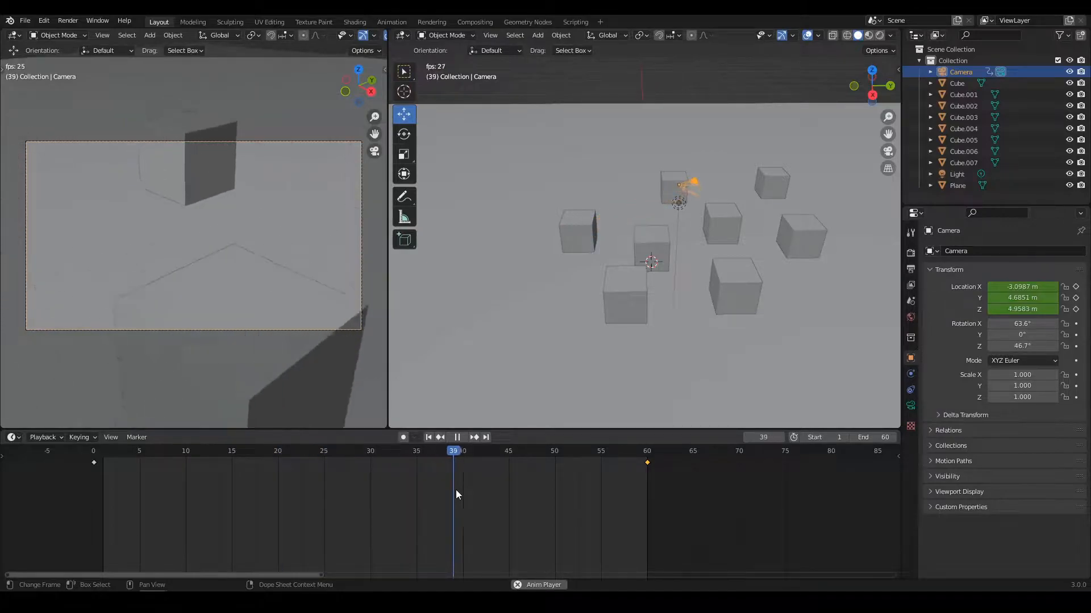
key("space")
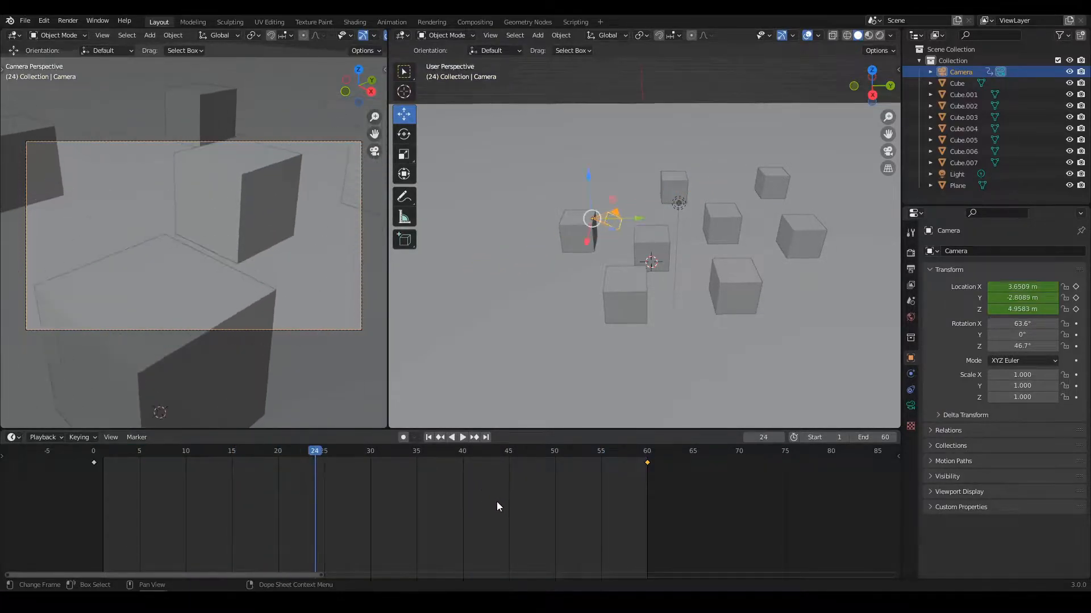
middle_click_drag(618, 262, 536, 215)
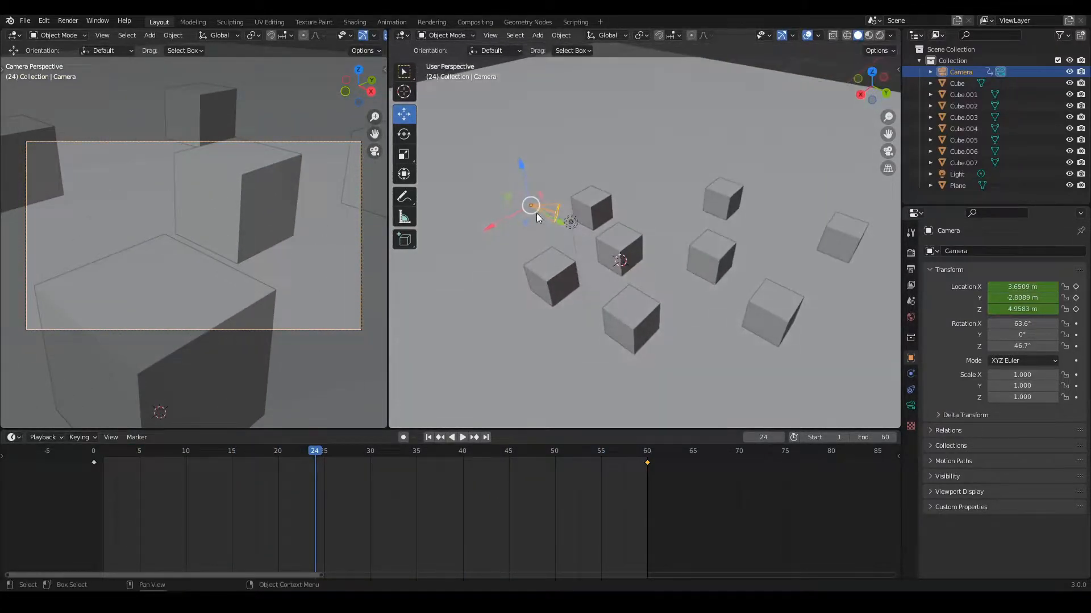
Calculate the camera's motion path over frames 1 to 250.
middle_click_drag(824, 237, 634, 254)
middle_click_drag(712, 292, 721, 270)
scroll(707, 285, "up", 2, "alt")
scroll(704, 285, "up", 2)
scroll(713, 258, "down", 1)
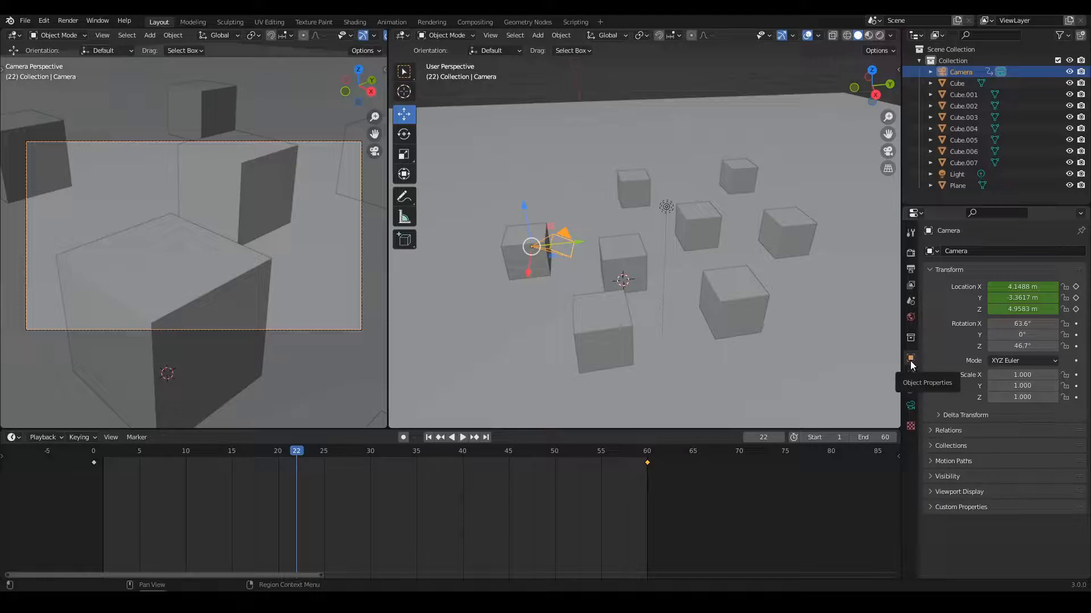
left_click(948, 461)
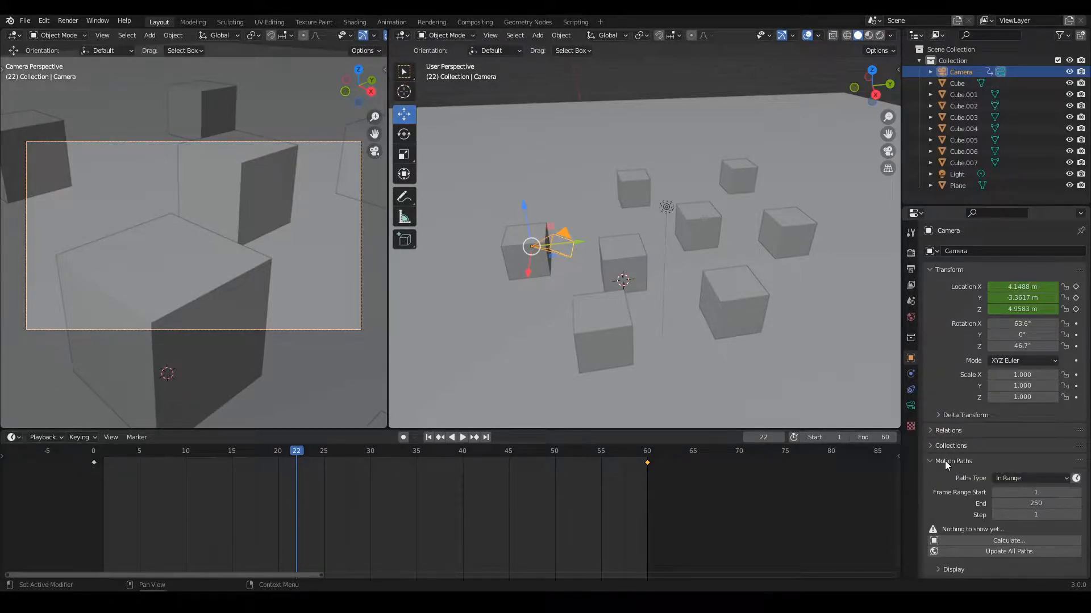
scroll(952, 461, "down", 2)
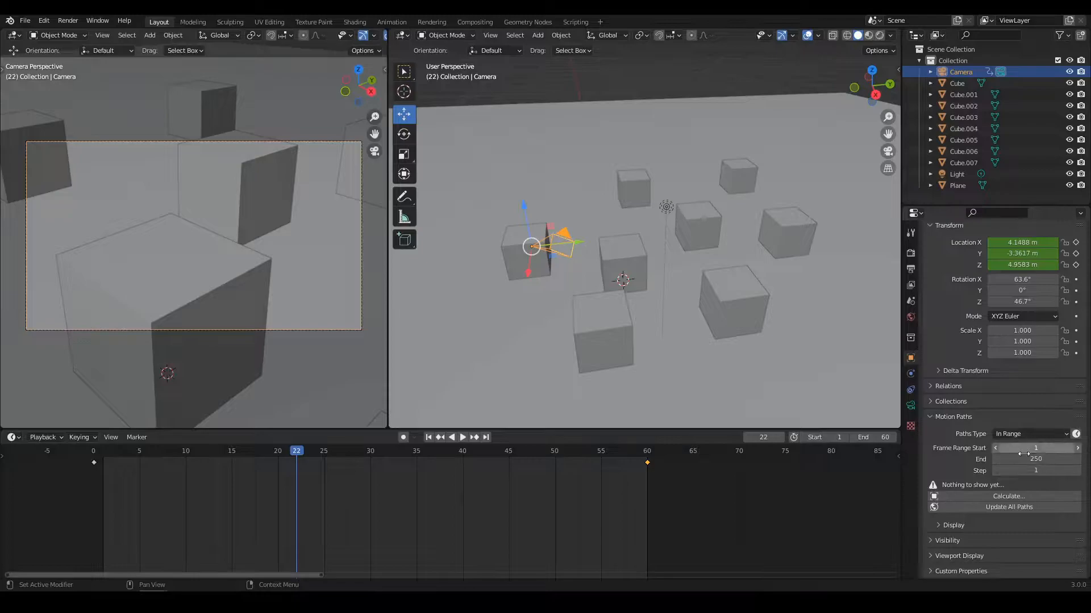
left_click(1008, 498)
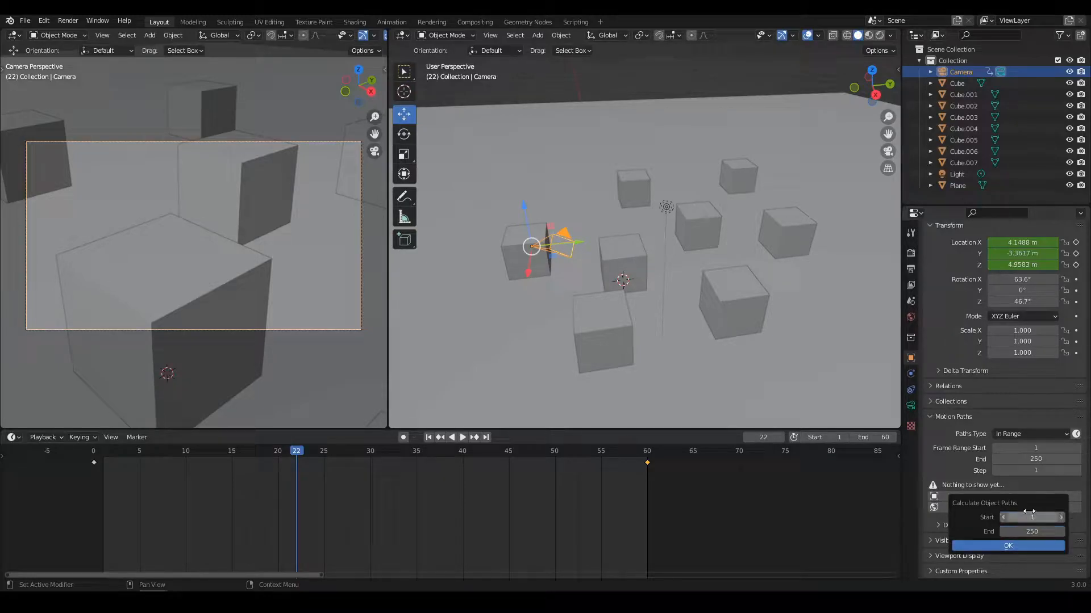
left_click(1010, 546)
Examine the camera's straight motion path and the spacing of its frame points from the start to the end keyframe.
middle_click_drag(674, 341, 614, 278)
scroll(659, 284, "up", 3)
middle_click_drag(466, 347, 630, 332, "shift")
scroll(557, 340, "up", 2)
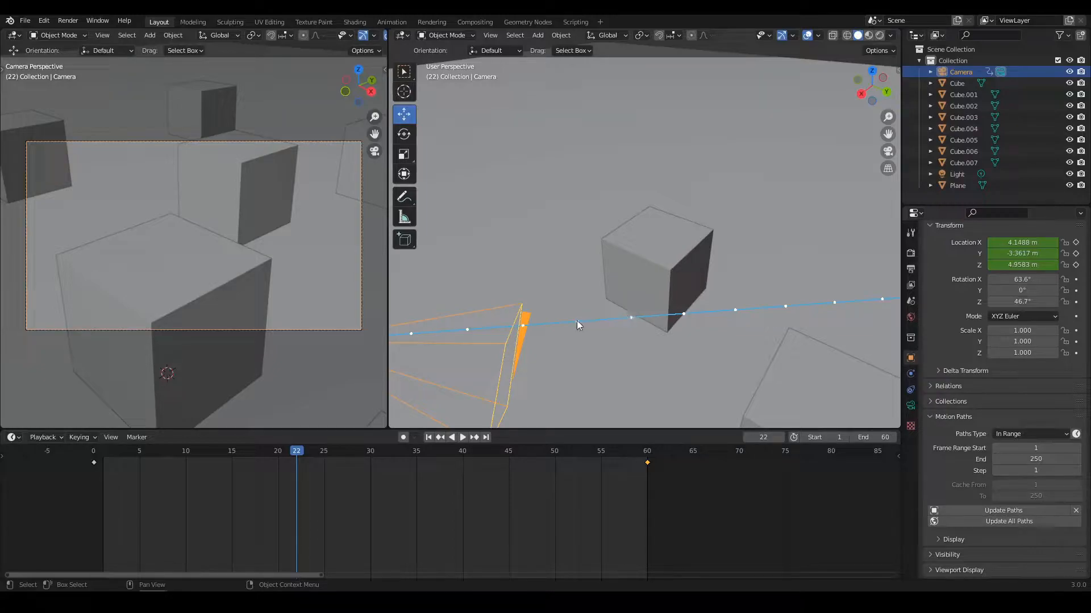
scroll(577, 320, "down", 5)
middle_click_drag(713, 279, 850, 273, "shift")
scroll(619, 300, "up", 2)
middle_click_drag(534, 296, 649, 291, "shift")
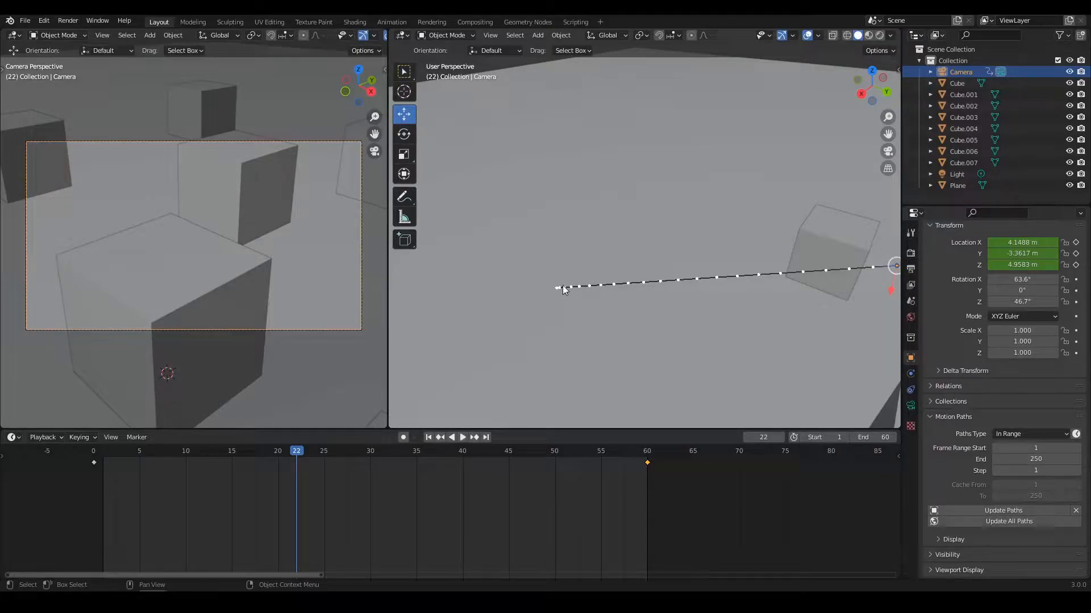
middle_click_drag(794, 276, 697, 276, "shift")
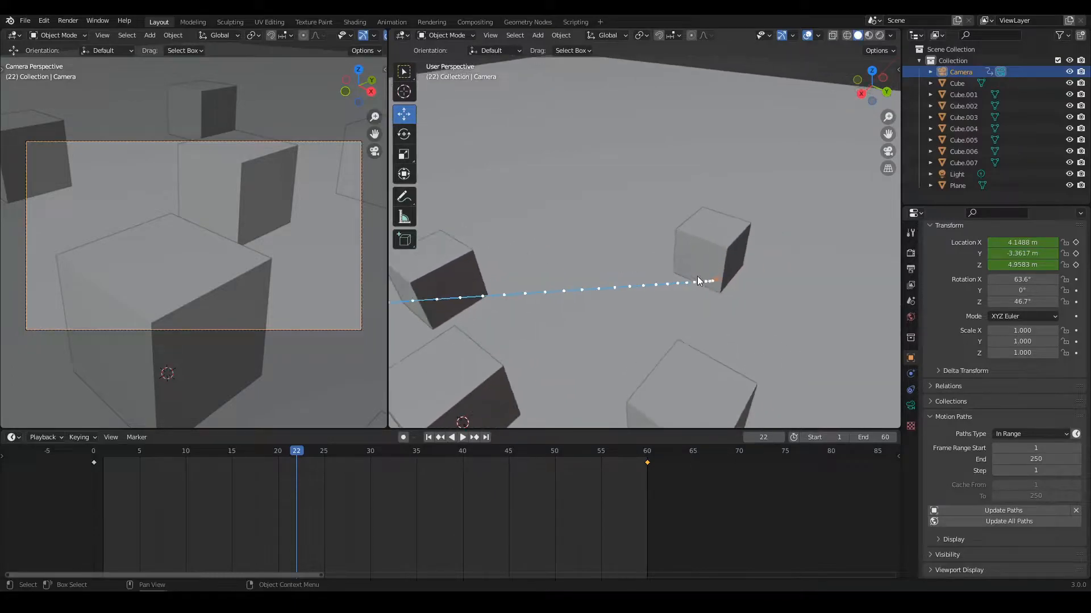
scroll(729, 277, "down", 2)
mouse_move(564, 299)
middle_mouse_down("shift")
mouse_move(623, 289)
mouse_move(727, 317)
mouse_move(686, 312)
mouse_move(671, 326)
mouse_move(681, 312)
mouse_move(664, 288)
middle_mouse_up("shift")
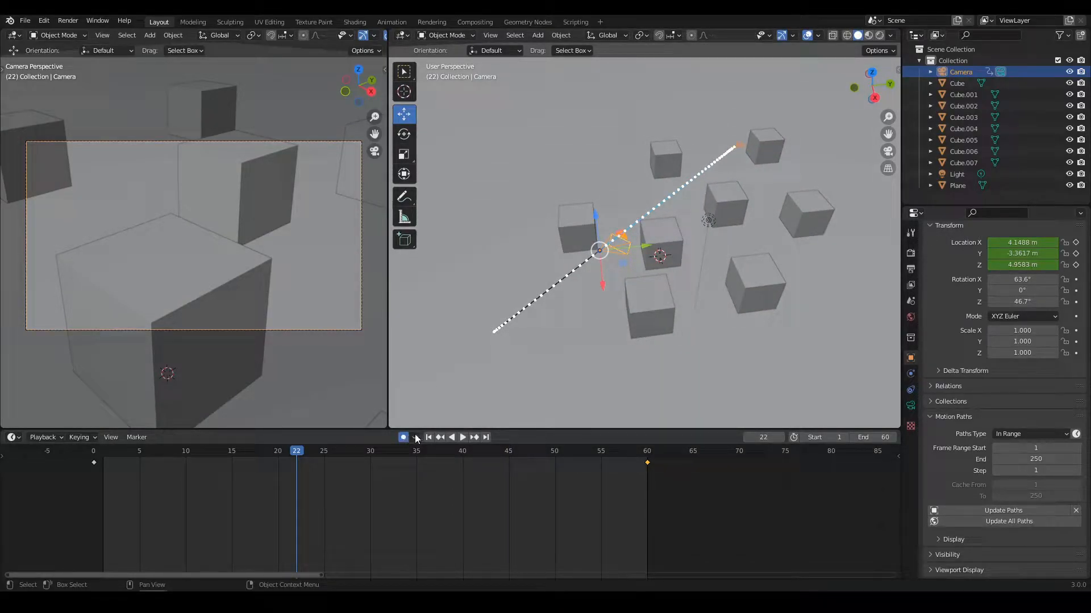
Turn on auto keying and move the camera about 2.5 m in the XY plane at frame 22 to bend its path.
mouse_move(652, 290)
middle_mouse_down("shift")
mouse_move(640, 305)
mouse_move(649, 316)
mouse_move(658, 303)
mouse_move(571, 303)
mouse_move(585, 314)
mouse_move(674, 318)
mouse_move(681, 341)
mouse_move(639, 284)
middle_mouse_up("shift")
scroll(640, 306, "up", 3)
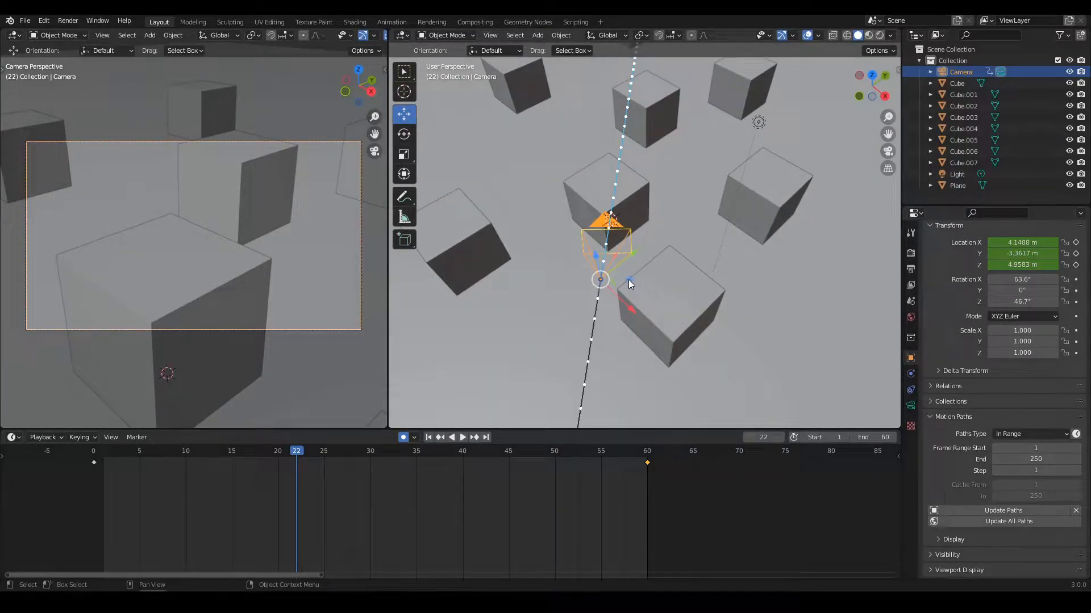
left_click_drag(629, 280, 774, 266)
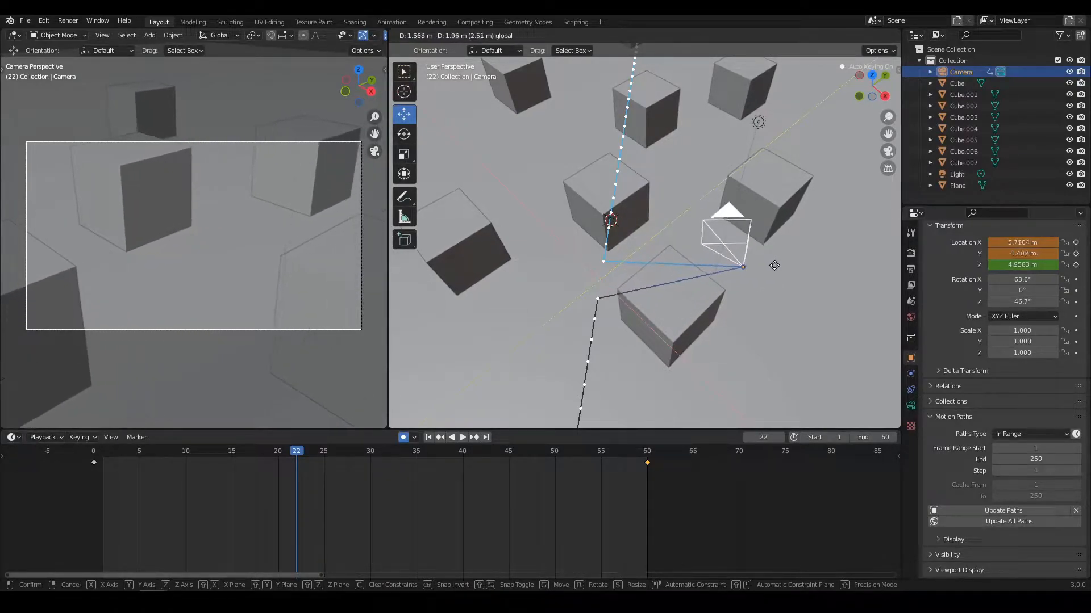
left_click(774, 265)
middle_click_drag(775, 264, 753, 219)
scroll(585, 243, "down", 2)
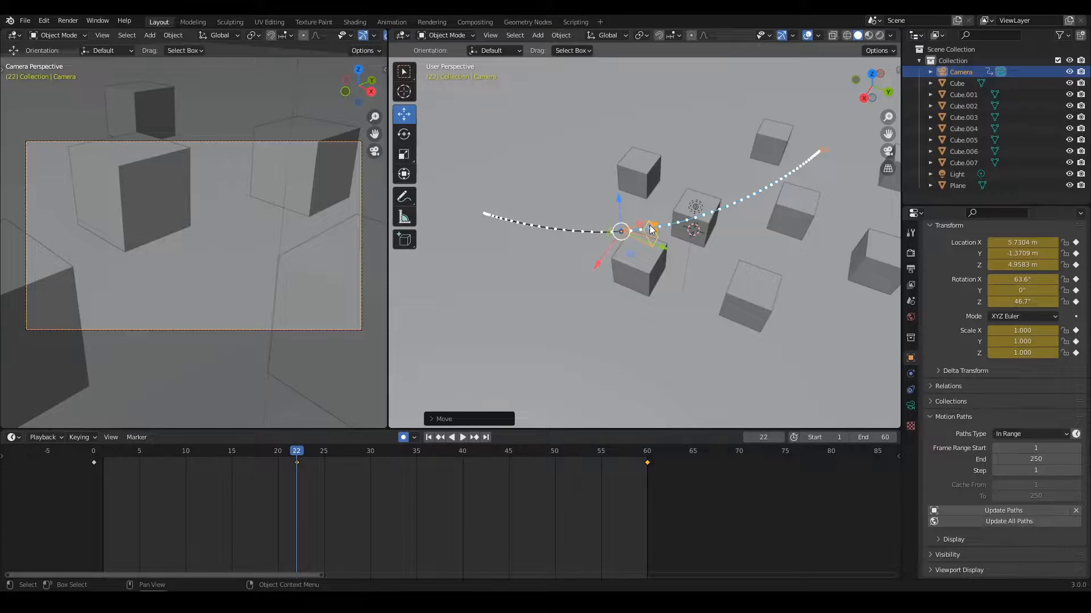
middle_click_drag(610, 251, 710, 270)
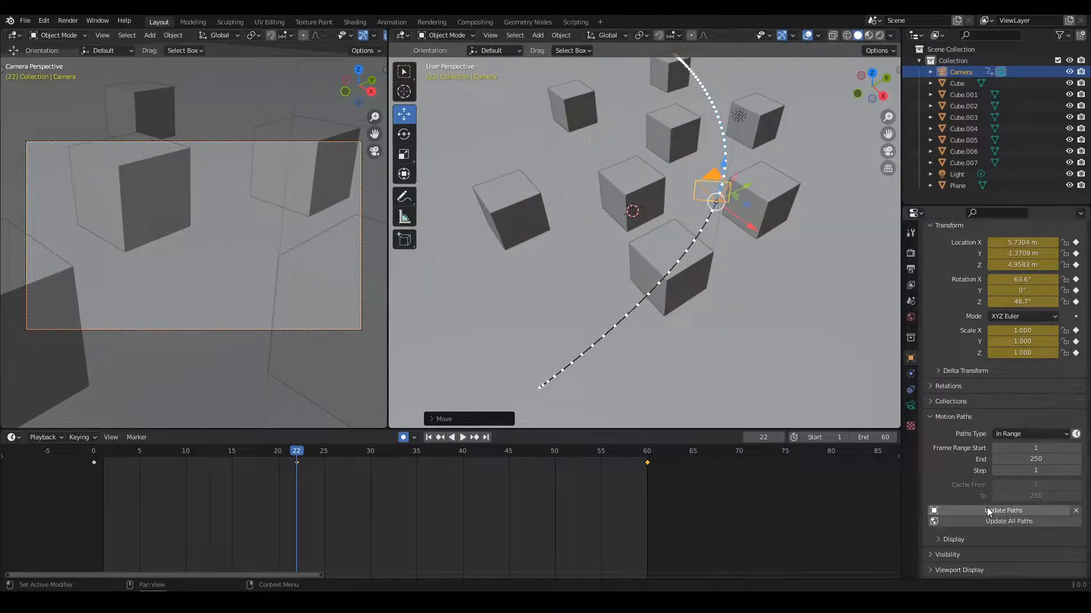
Move the camera's middle keyframe to frame 13 and update the motion path.
middle_click_drag(750, 309, 669, 211)
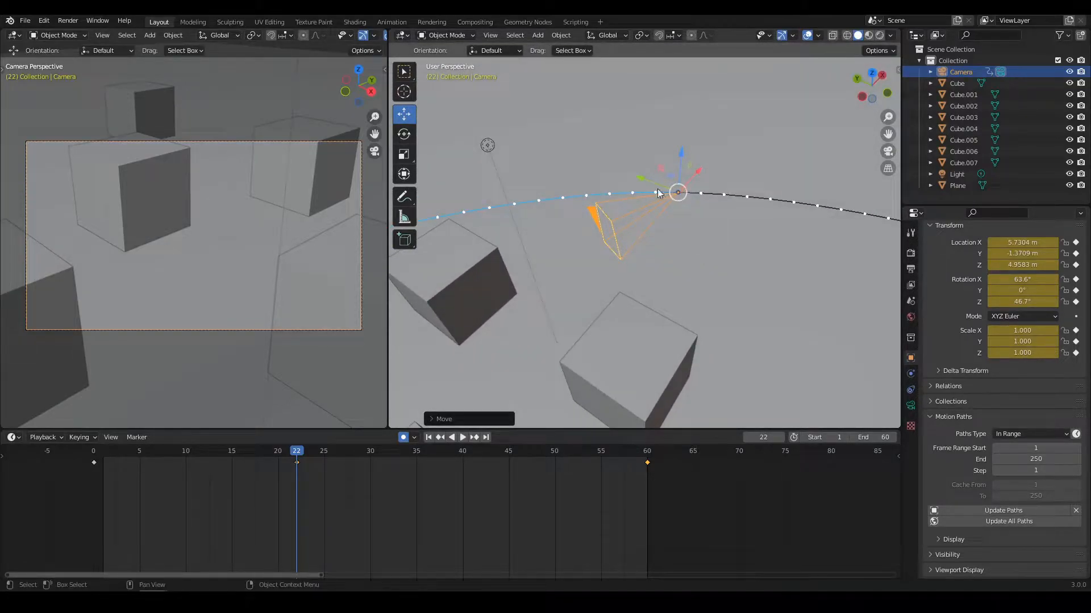
middle_click_drag(508, 196, 693, 219)
key("g")
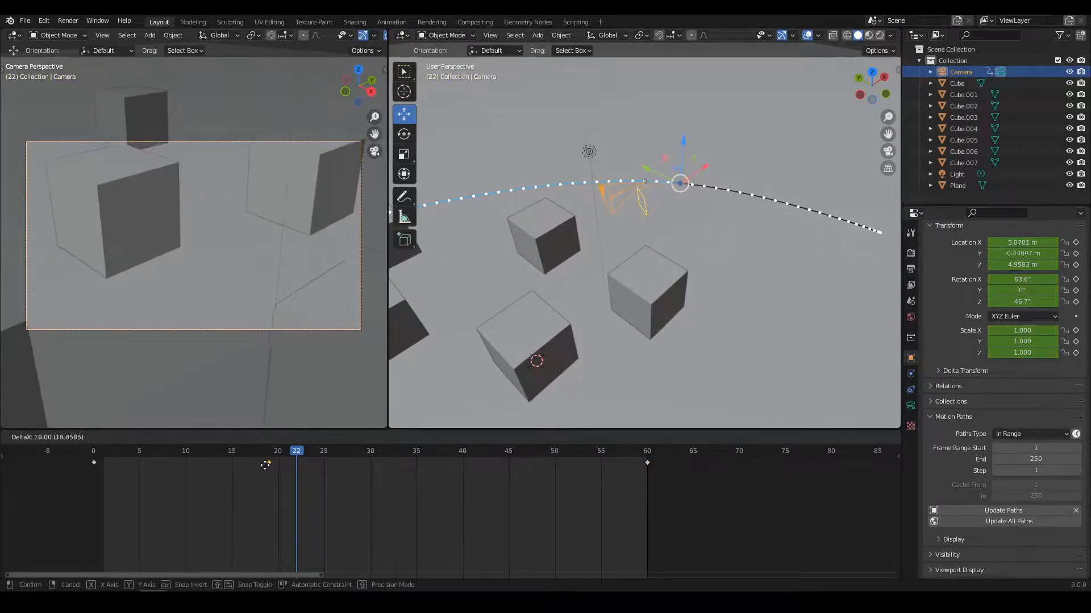
left_click(216, 465)
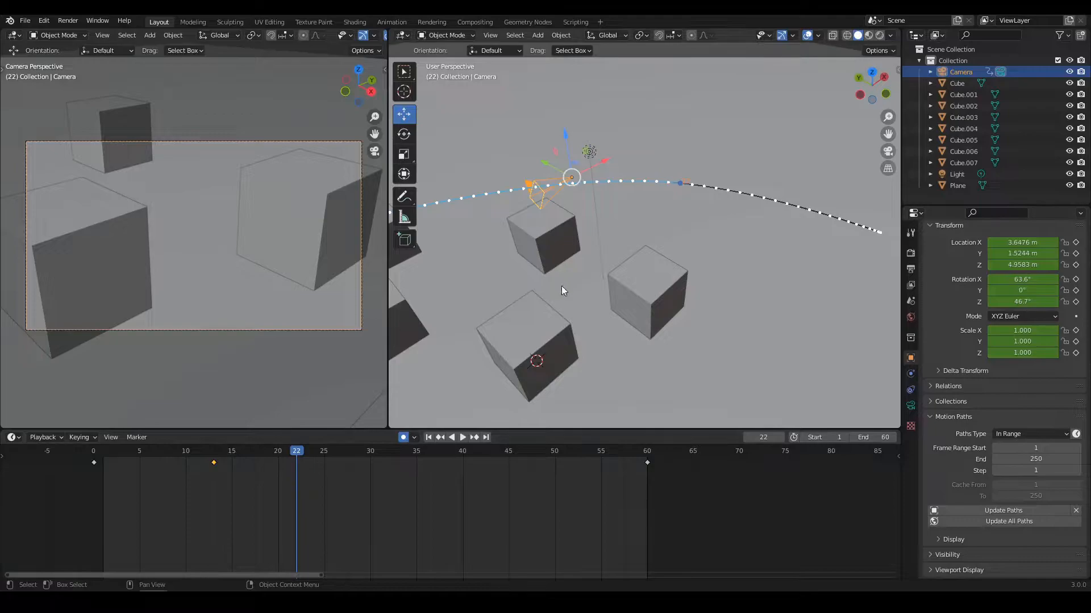
middle_click_drag(635, 220, 608, 237)
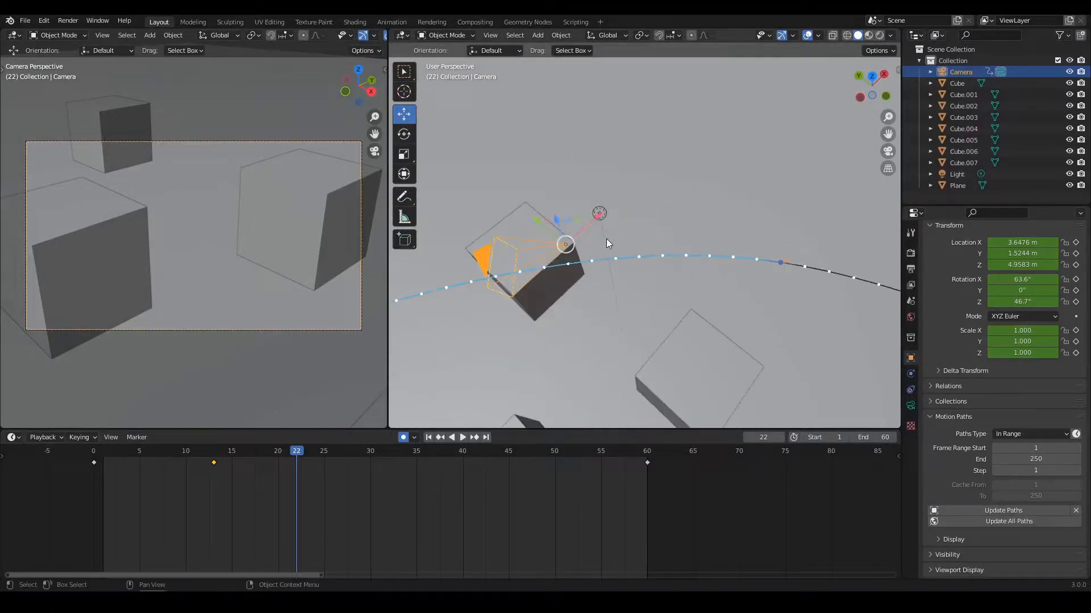
left_click(1001, 509)
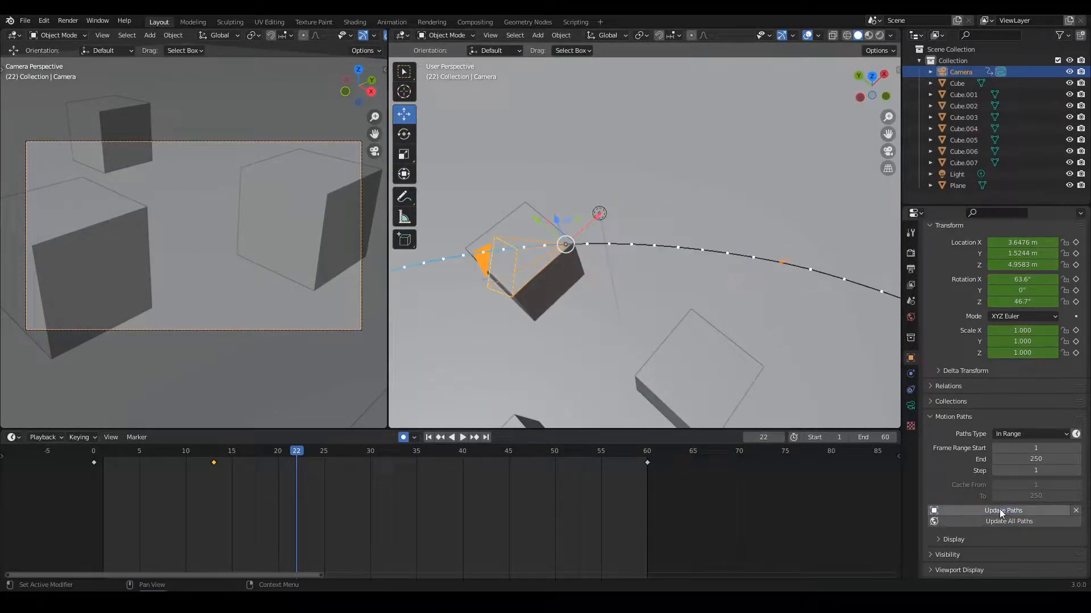
Inspect the frame spacing along the updated path and play the camera move from frame 0.
scroll(641, 307, "down", 3)
middle_click_drag(596, 306, 669, 298, "shift")
scroll(669, 297, "up", 2)
scroll(741, 312, "down", 1)
scroll(741, 313, "down", 1)
middle_click_drag(784, 324, 728, 320, "shift")
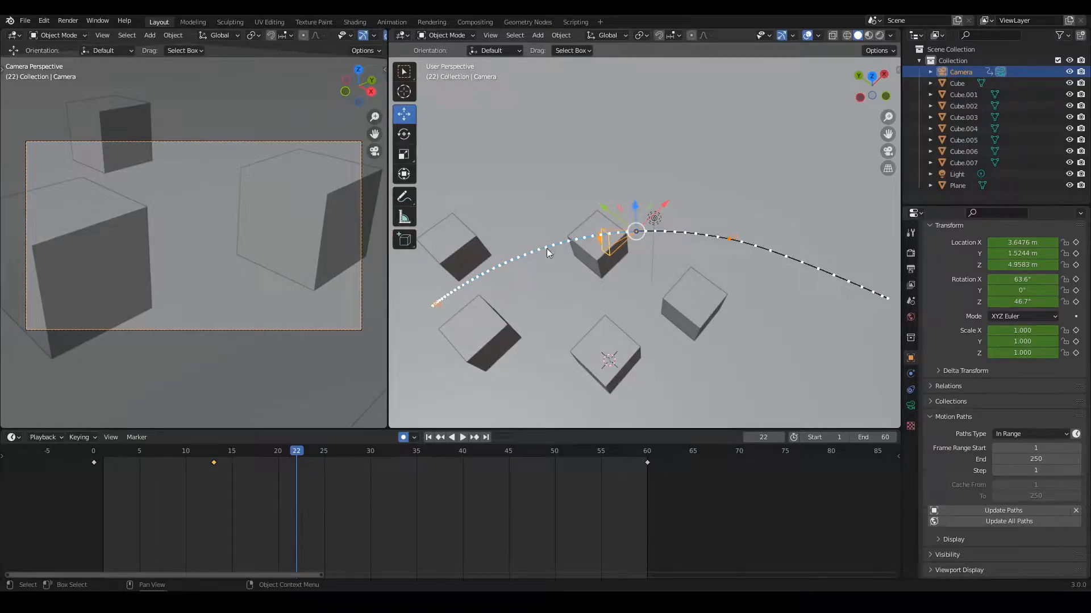
left_click_drag(296, 452, 94, 461)
key("space")
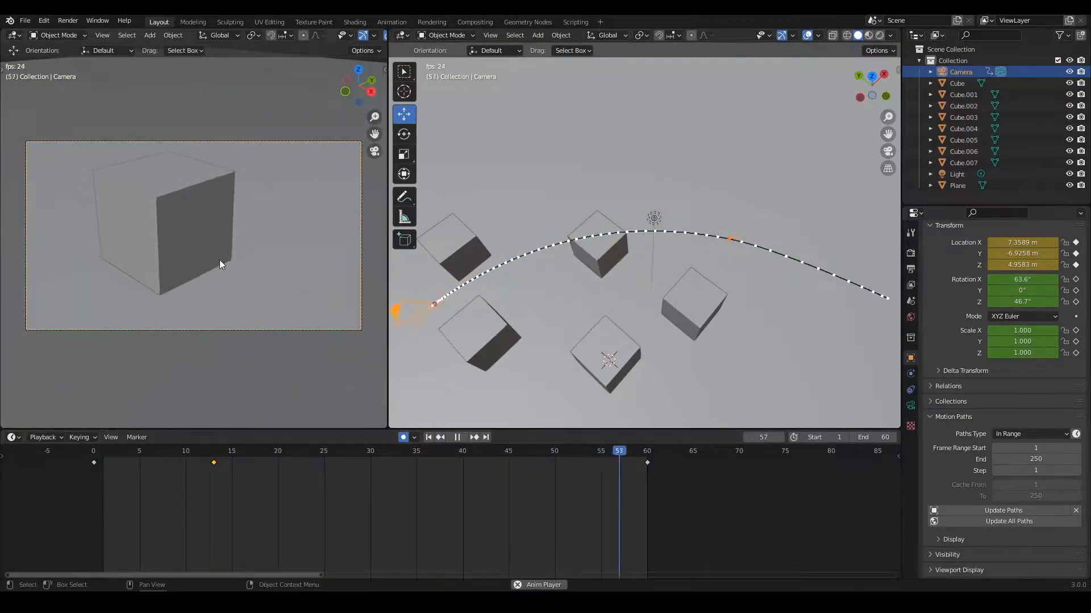
key("space")
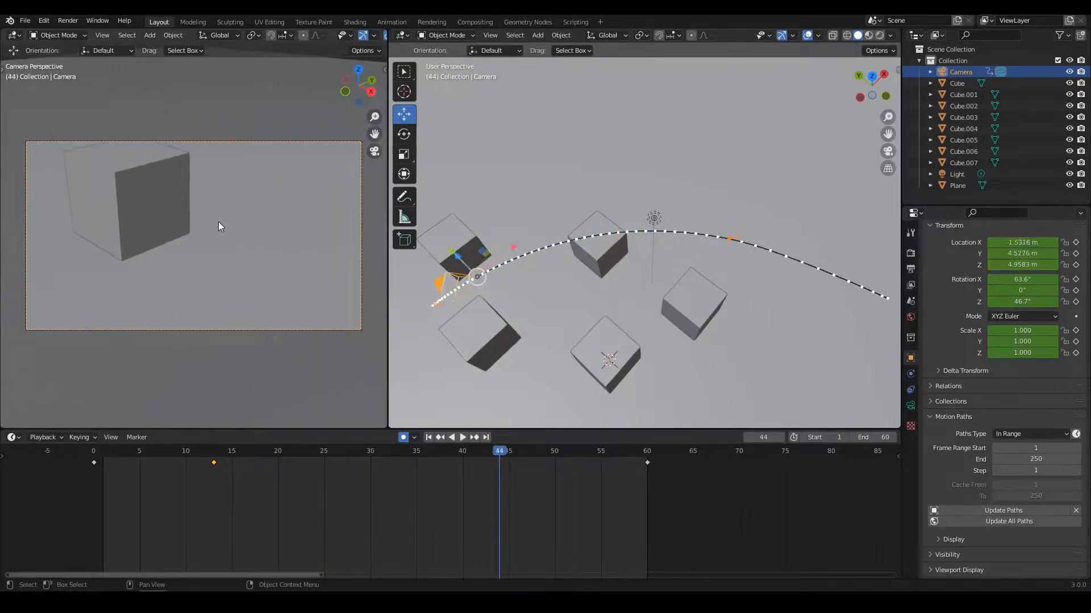
Go to frame 13 and undo the middle keyframe's shift to that frame.
middle_click_drag(602, 299, 628, 258)
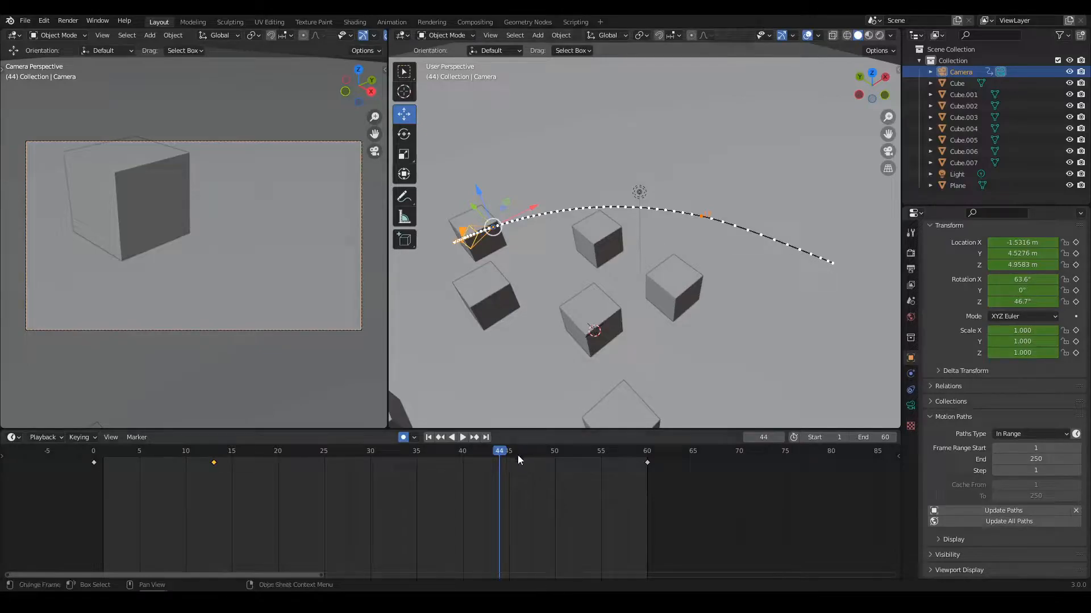
left_click_drag(496, 458, 212, 464)
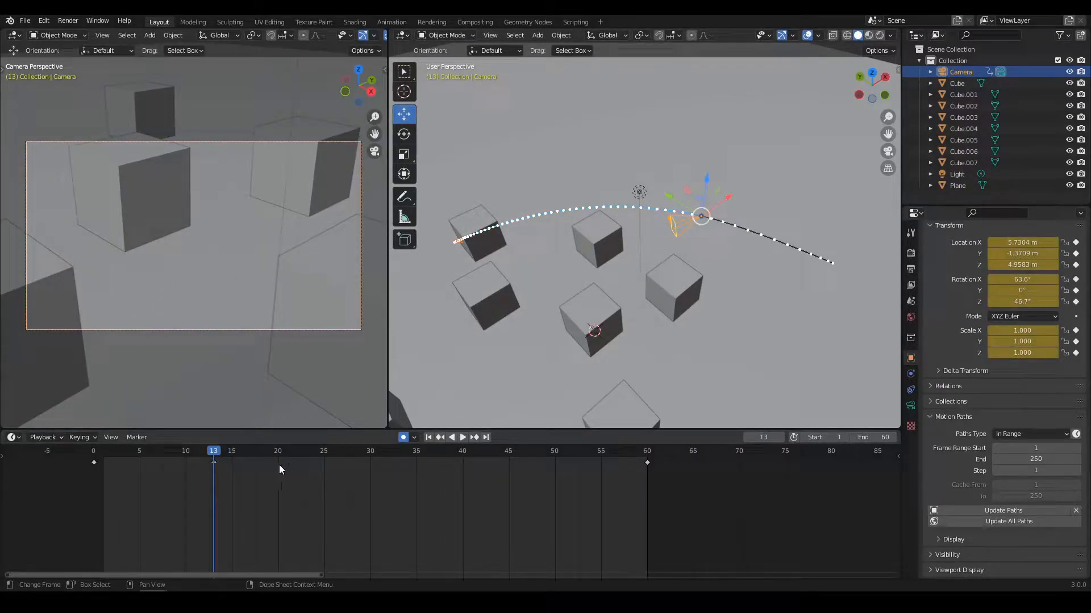
key("ctrl+z")
key("ctrl+z")
key("ctrl+z")
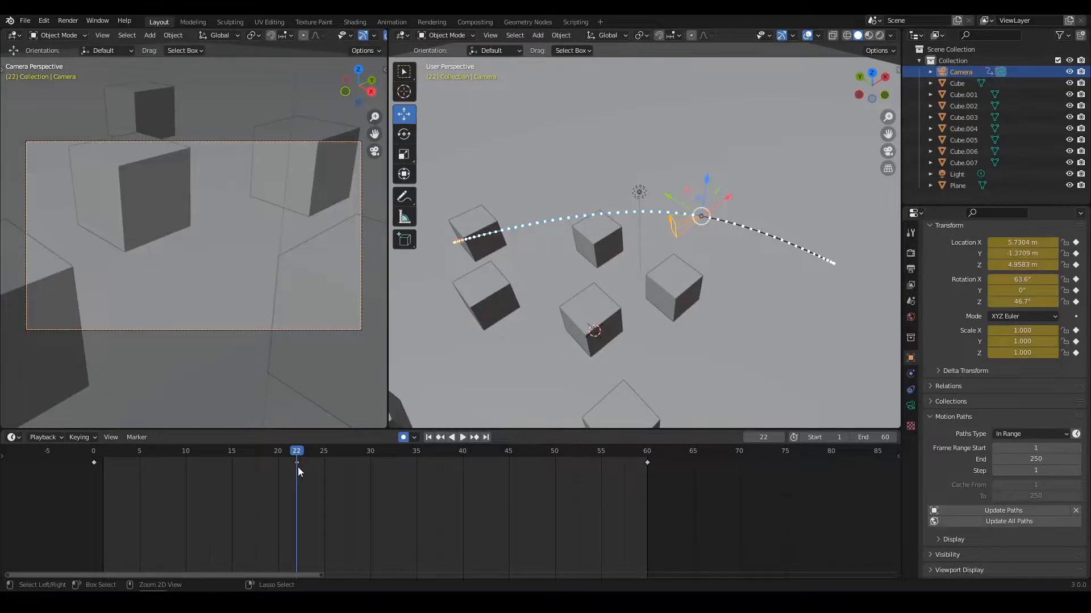
Play the curved camera move from frame 0 and review it along the motion path.
middle_click_drag(692, 335, 653, 272)
left_click_drag(297, 453, 92, 451)
key("space")
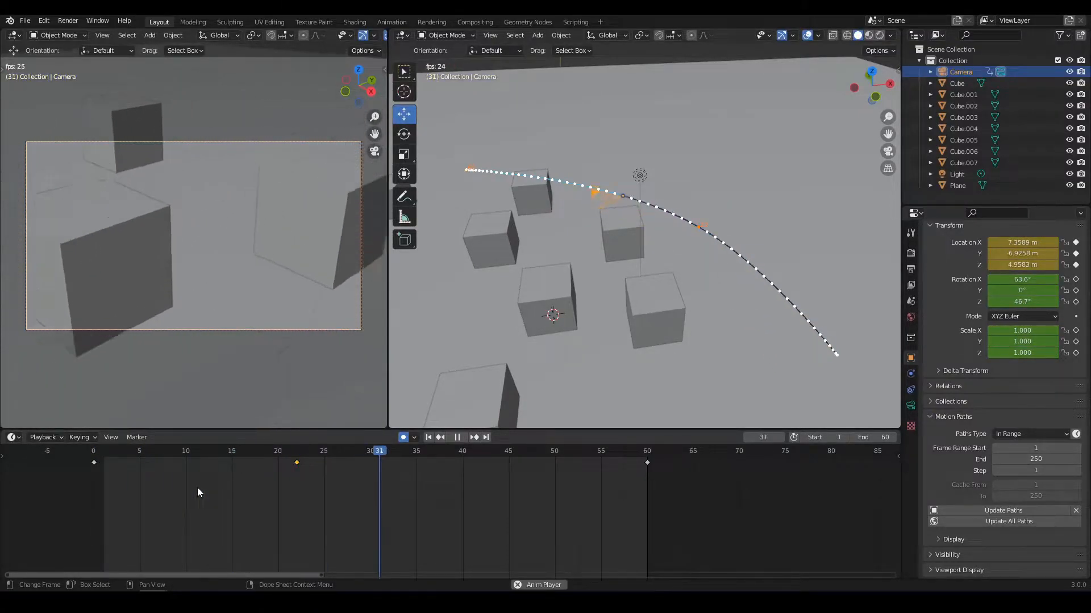
key("space")
mouse_move(716, 281)
middle_mouse_down()
mouse_move(645, 352)
mouse_move(603, 310)
mouse_move(609, 283)
mouse_move(711, 274)
middle_mouse_up()
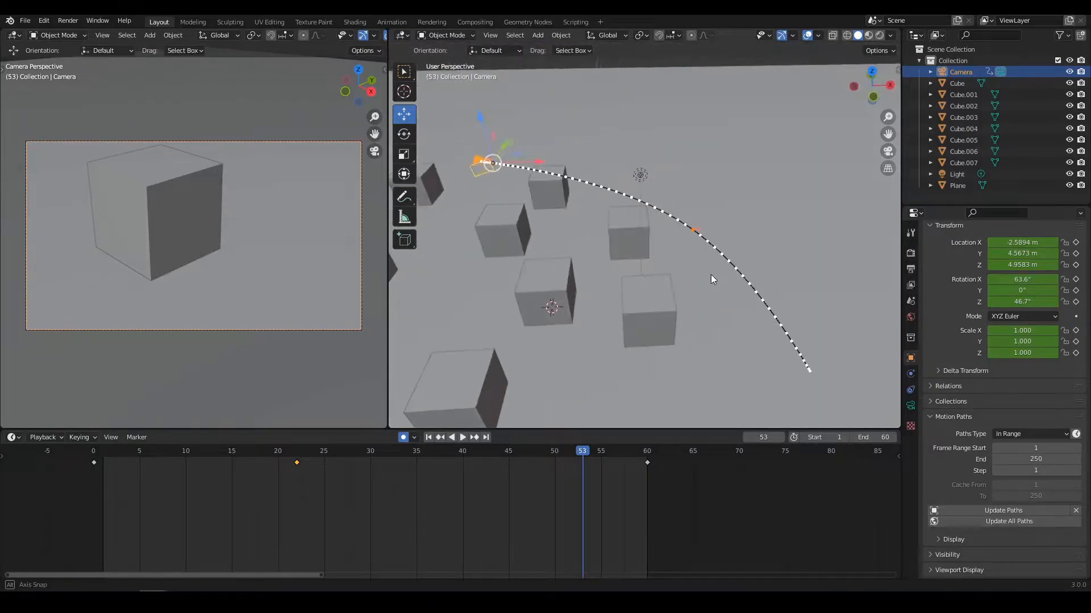
key("space")
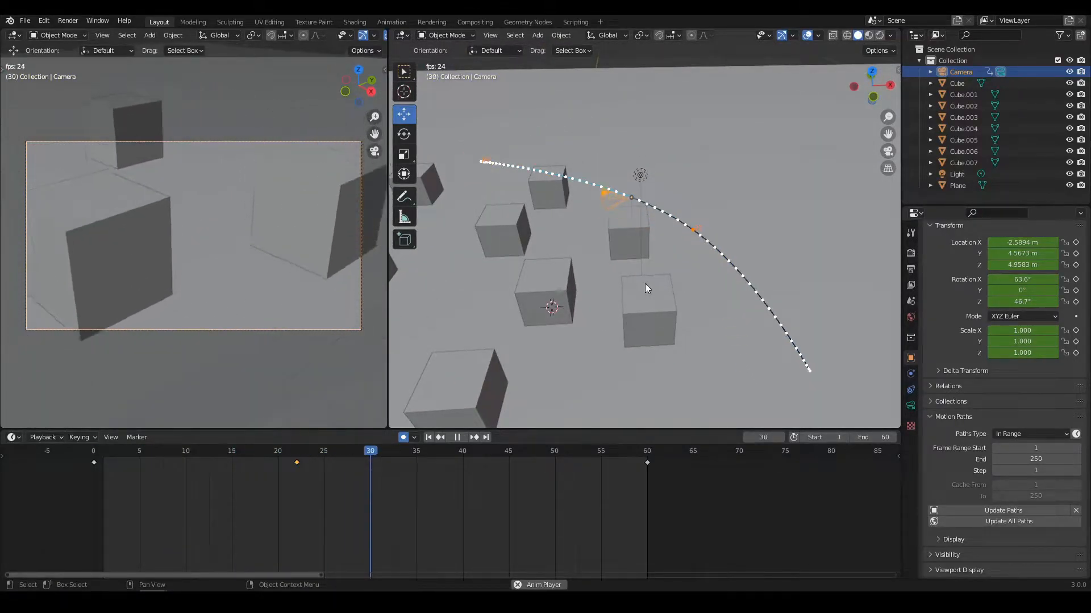
key("space")
middle_click_drag(688, 271, 607, 256)
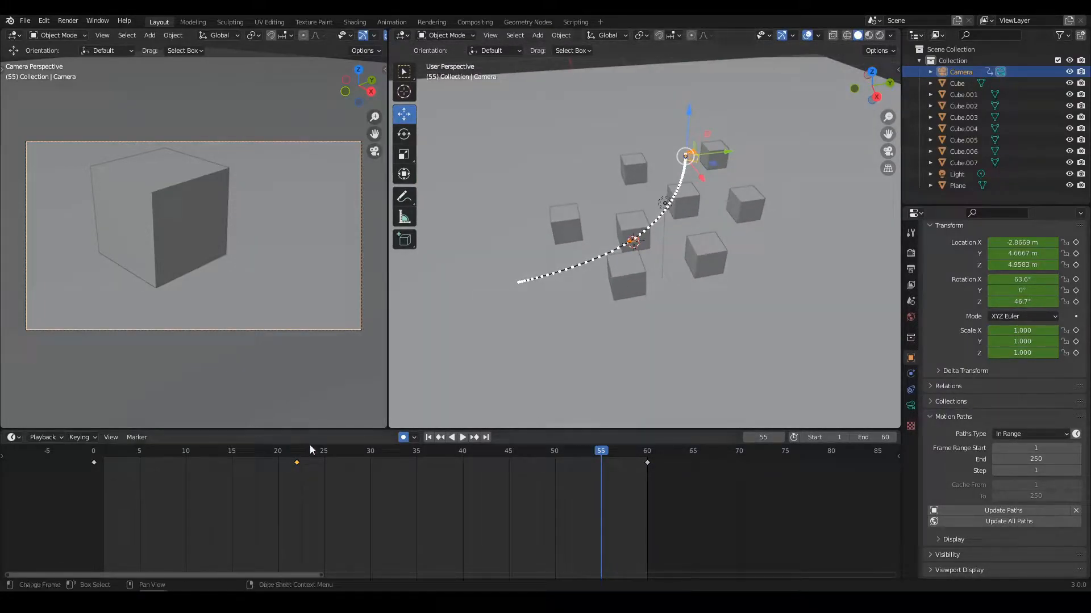
Enlarge the timeline area, split it horizontally, and turn the lower half into a Graph Editor.
left_click_drag(312, 430, 314, 346)
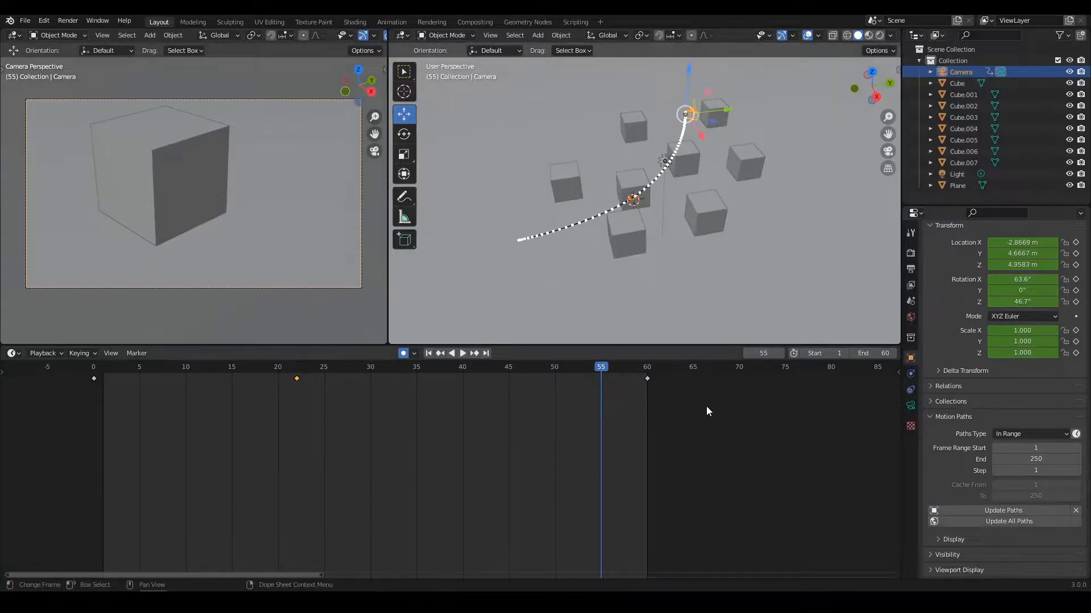
right_click(901, 438)
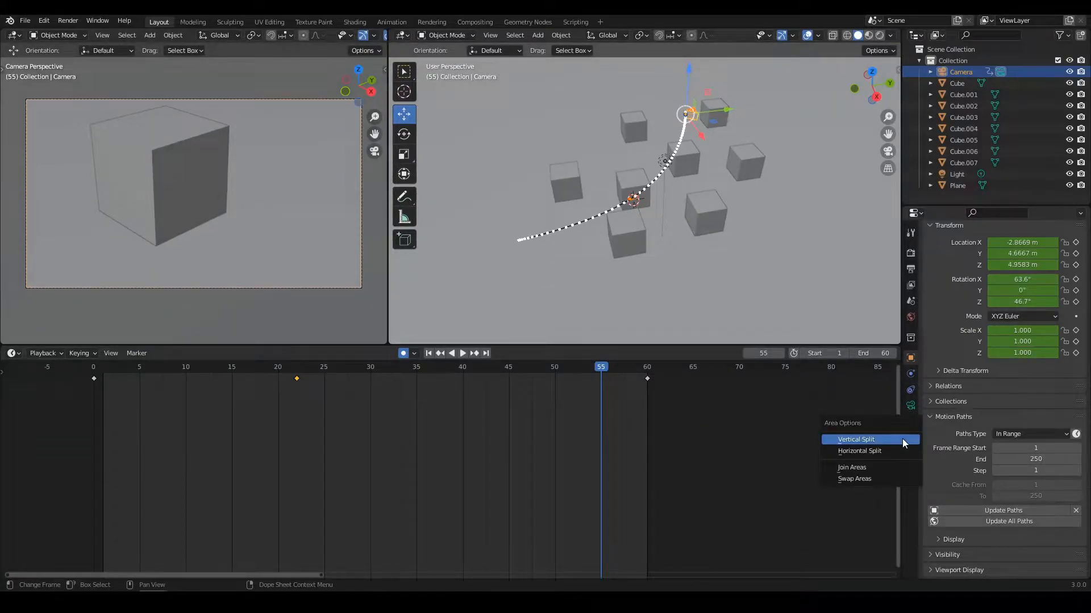
left_click(857, 450)
left_click(856, 420)
left_click(14, 427)
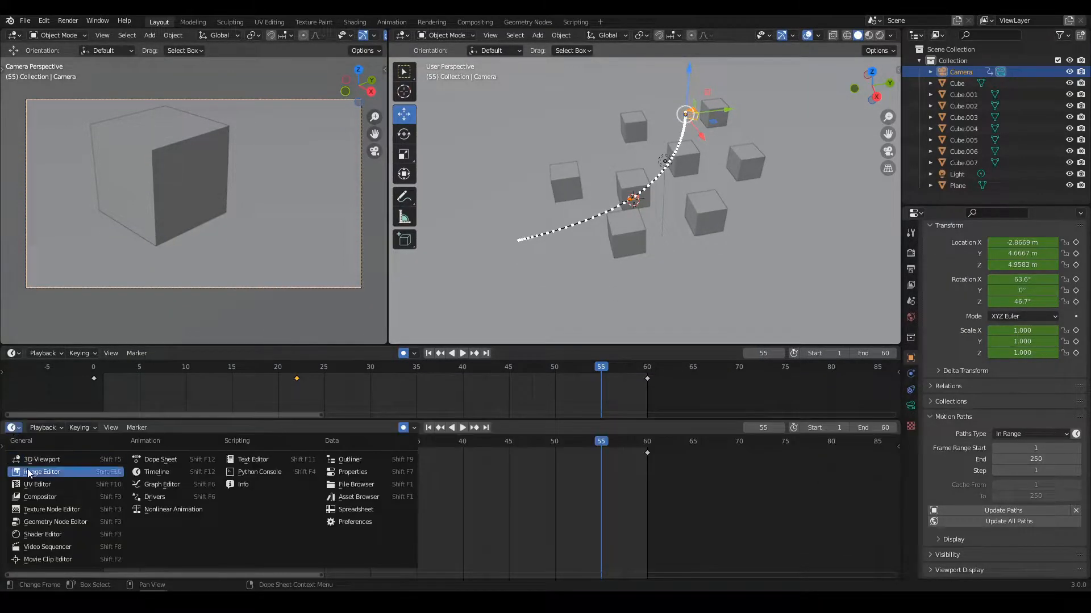
left_click(161, 484)
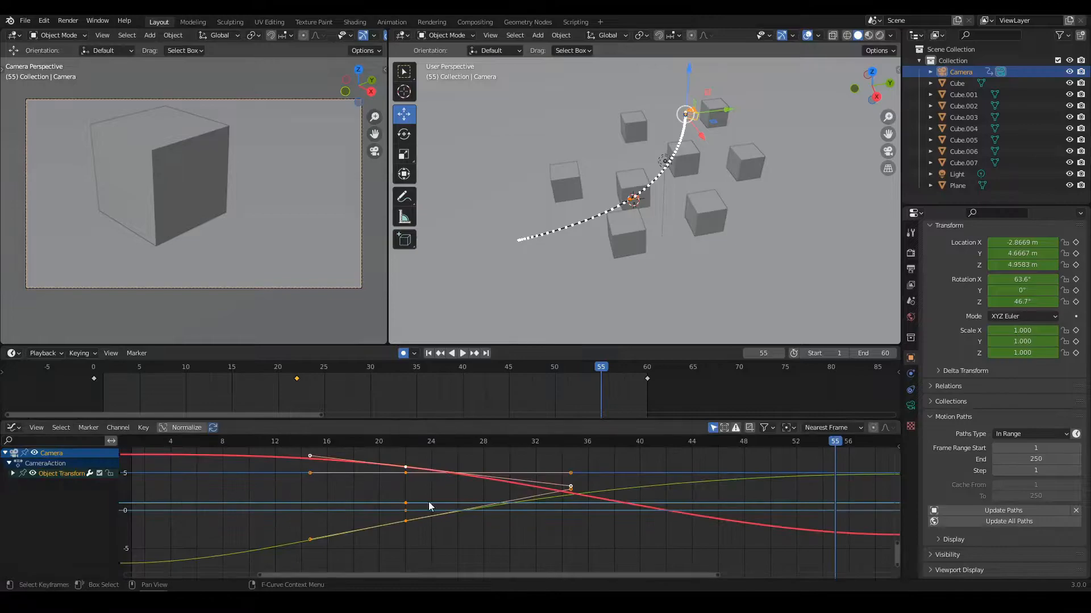
Expand the camera's Object Transforms channels and delete the Euler rotation and scale channels, keeping only the location curves.
left_click(12, 473)
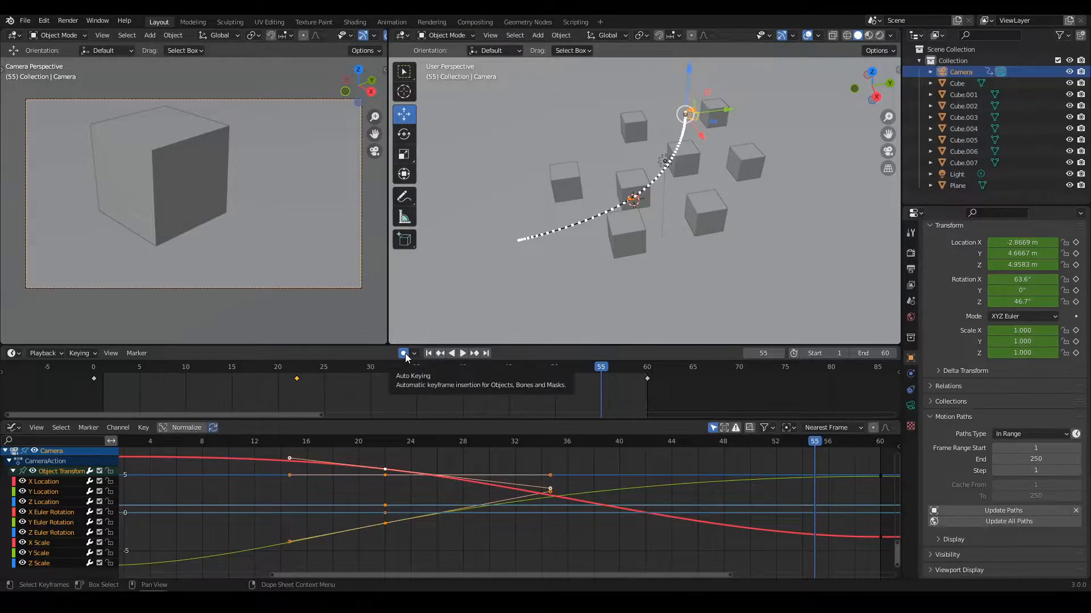
left_click(56, 512)
left_click(53, 522, "shift")
left_click(51, 532, "shift")
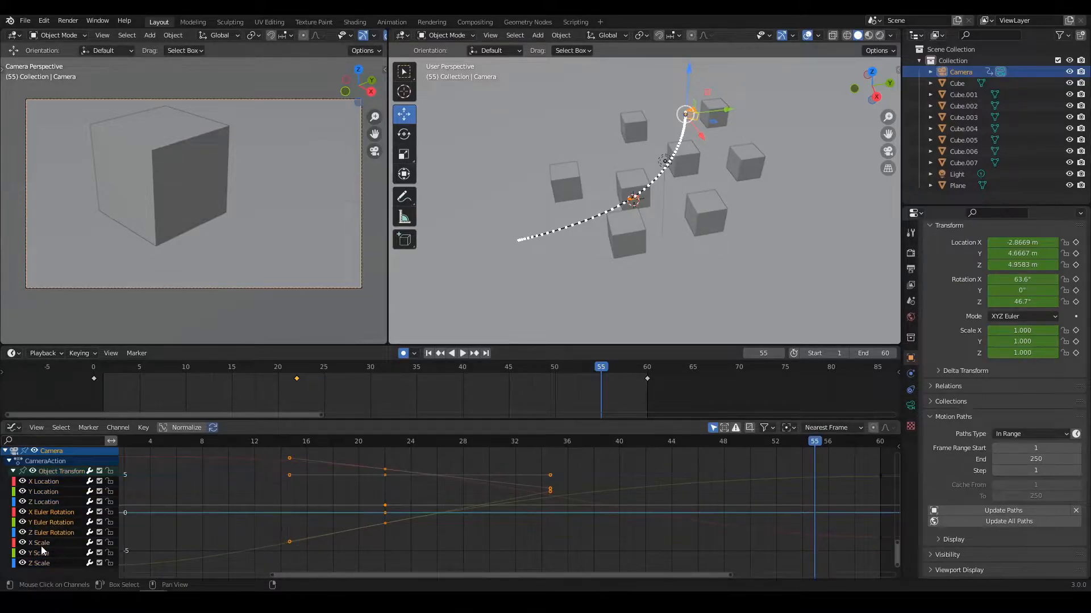
right_click(42, 561)
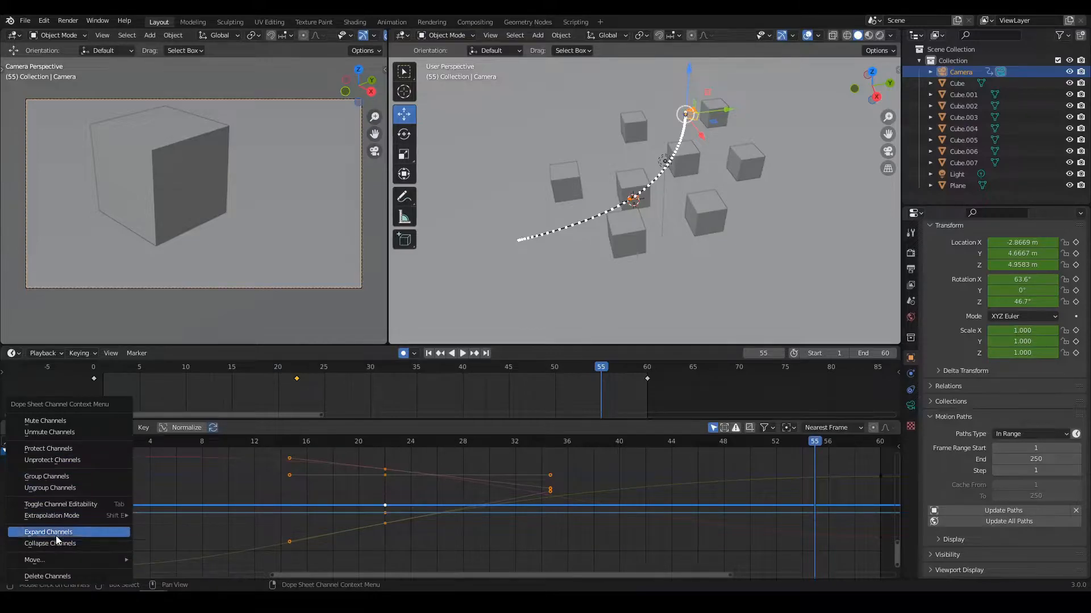
left_click(56, 577)
scroll(530, 528, "down", 3)
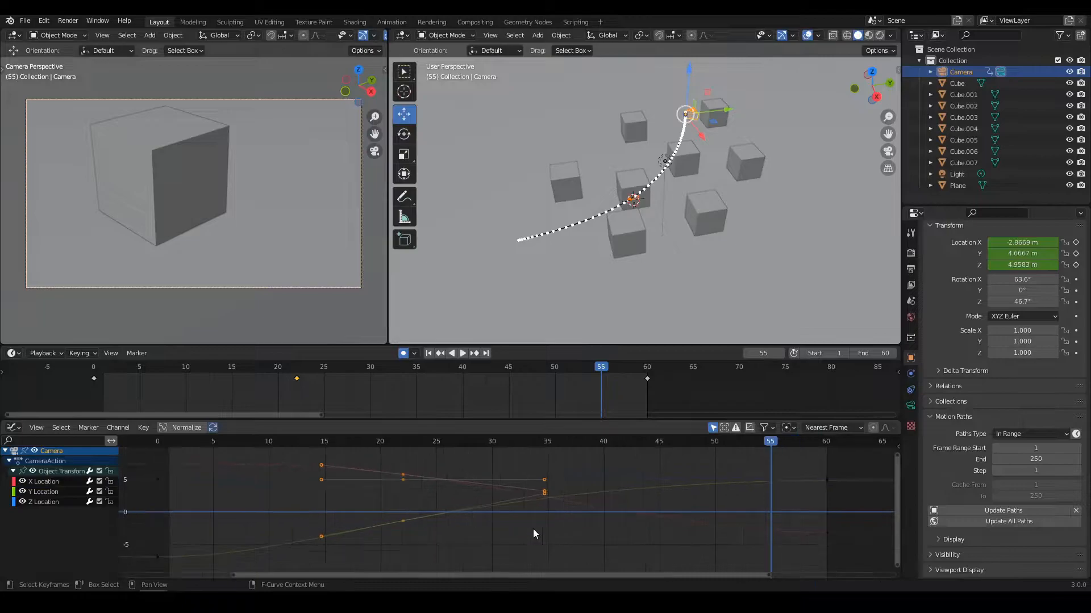
Play the camera animation to review its motion, and return to frame 0.
key("space")
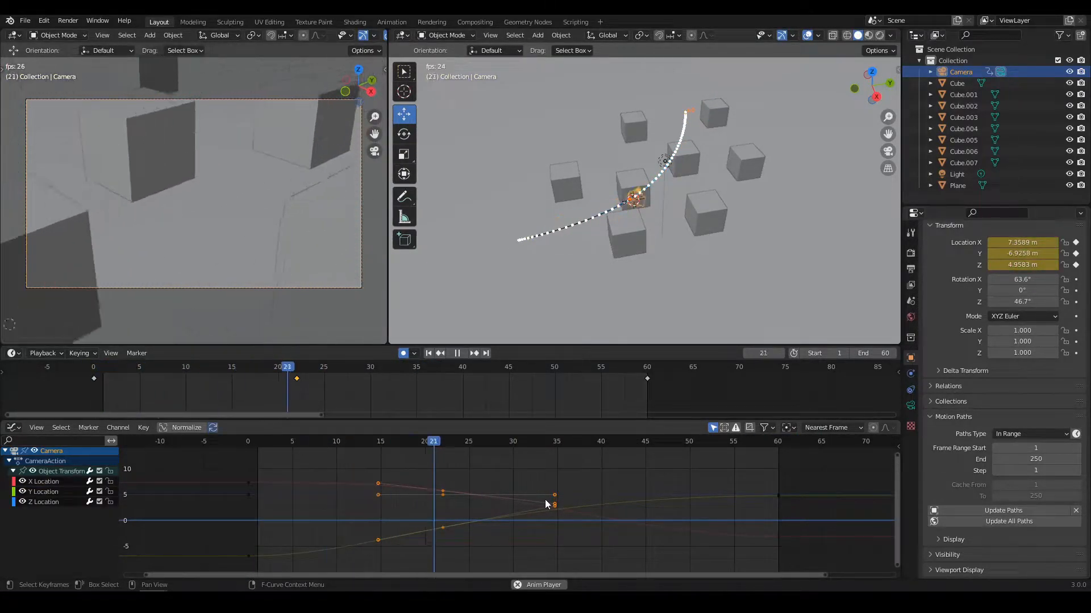
key("space")
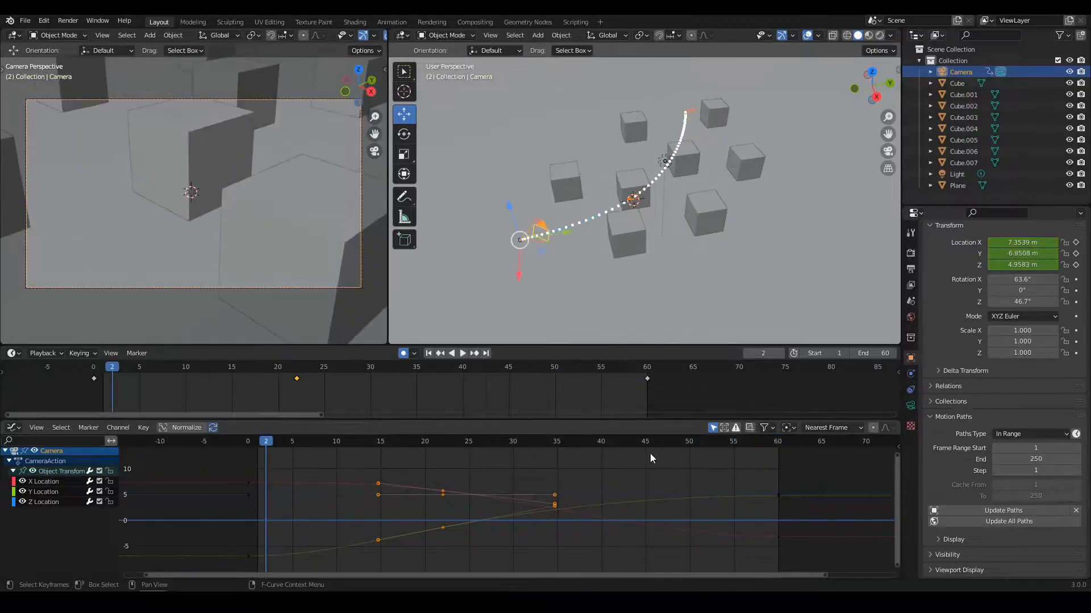
left_click_drag(265, 442, 248, 443)
At frame 0, rotate the camera to about X 76.7°, Y -0.949°, Z 47.7° and insert a keyframe for it.
middle_click_drag(534, 255, 649, 236)
middle_click_drag(626, 277, 596, 256)
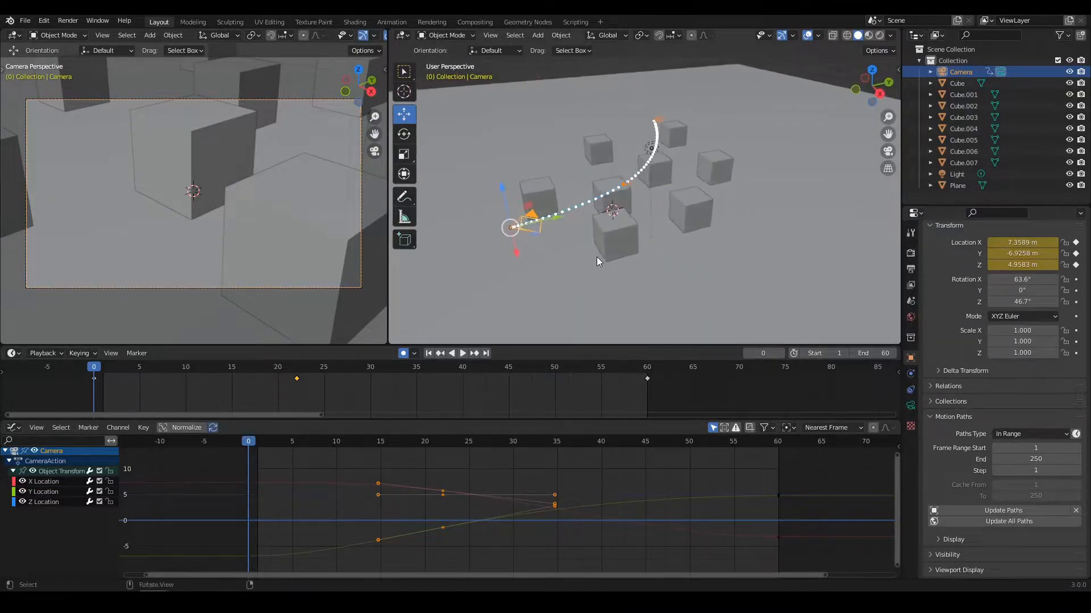
key("i")
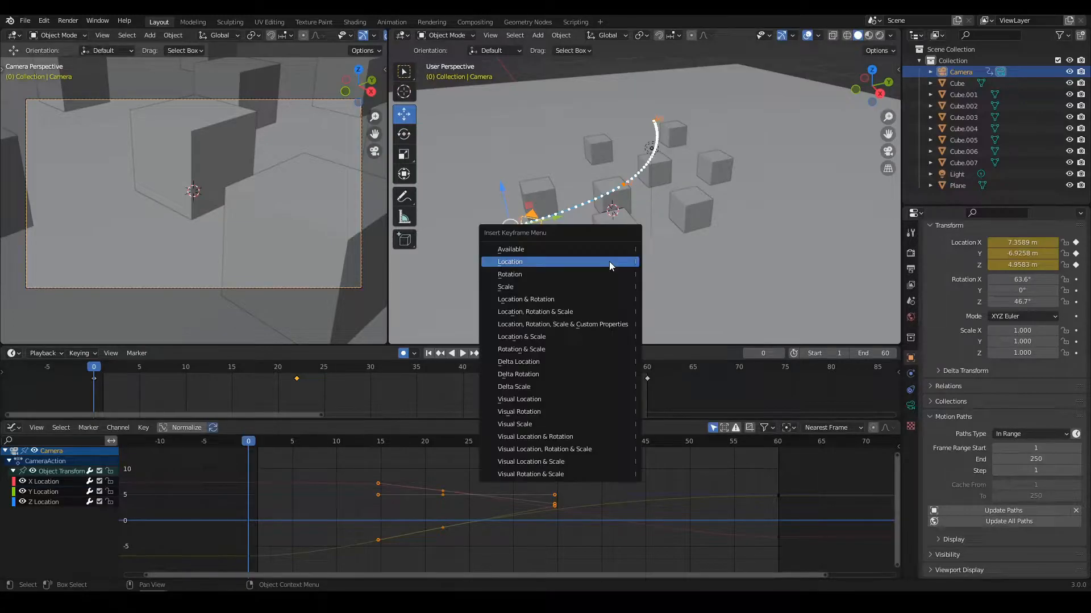
left_click(519, 271)
middle_click_drag(559, 248, 683, 186)
left_click(404, 135)
left_click_drag(683, 187, 688, 186)
middle_click_drag(716, 221, 579, 264)
key("i")
left_click(534, 251)
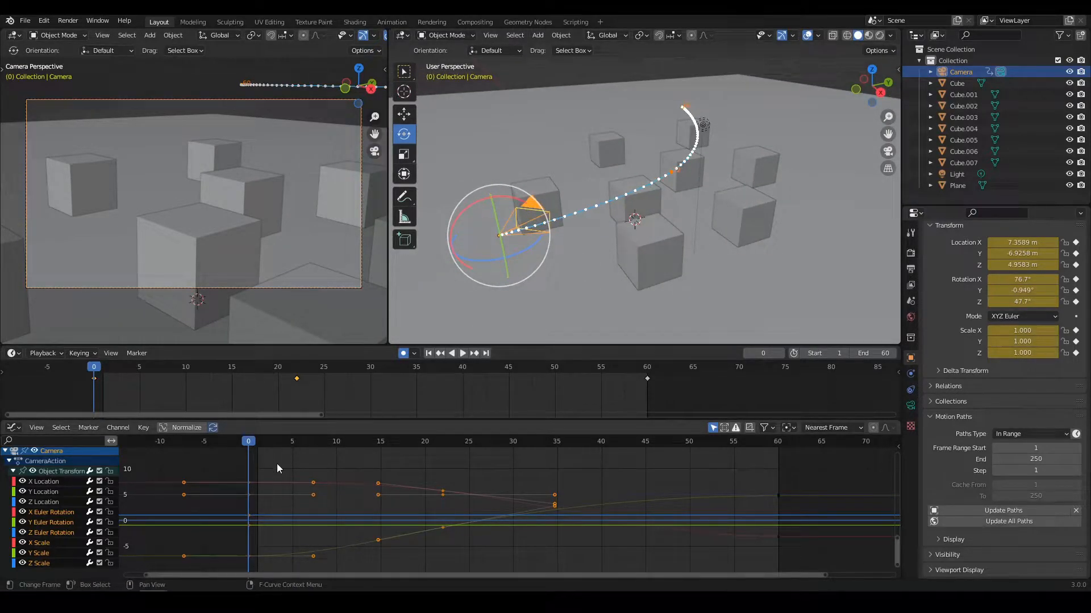
At frame 60, rotate the camera to about X 101°, Y 3.78°, Z 84° and insert a rotation keyframe.
scroll(320, 466, "down", 3)
left_click_drag(267, 444, 626, 449)
middle_click_drag(682, 170, 645, 276, "shift")
scroll(643, 246, "up", 3)
mouse_move(645, 276)
middle_mouse_down()
mouse_move(670, 278)
mouse_move(657, 268)
middle_mouse_up()
left_click_drag(598, 205, 614, 205)
key("i")
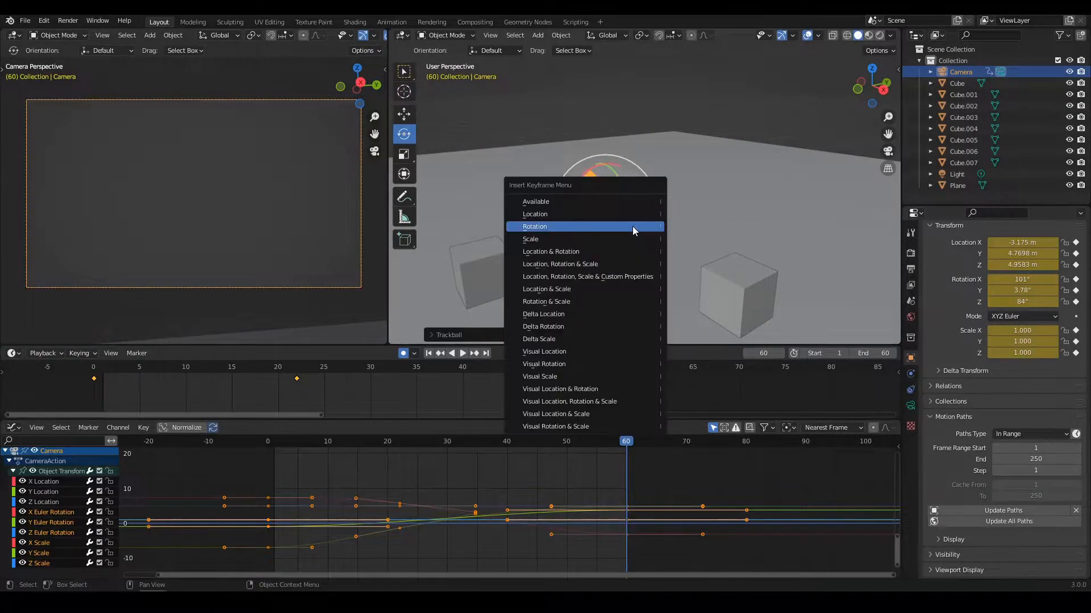
left_click(633, 227)
Return to frame 0 and play the camera move with its new rotation.
left_click_drag(611, 442, 214, 445)
scroll(420, 496, "down", 3)
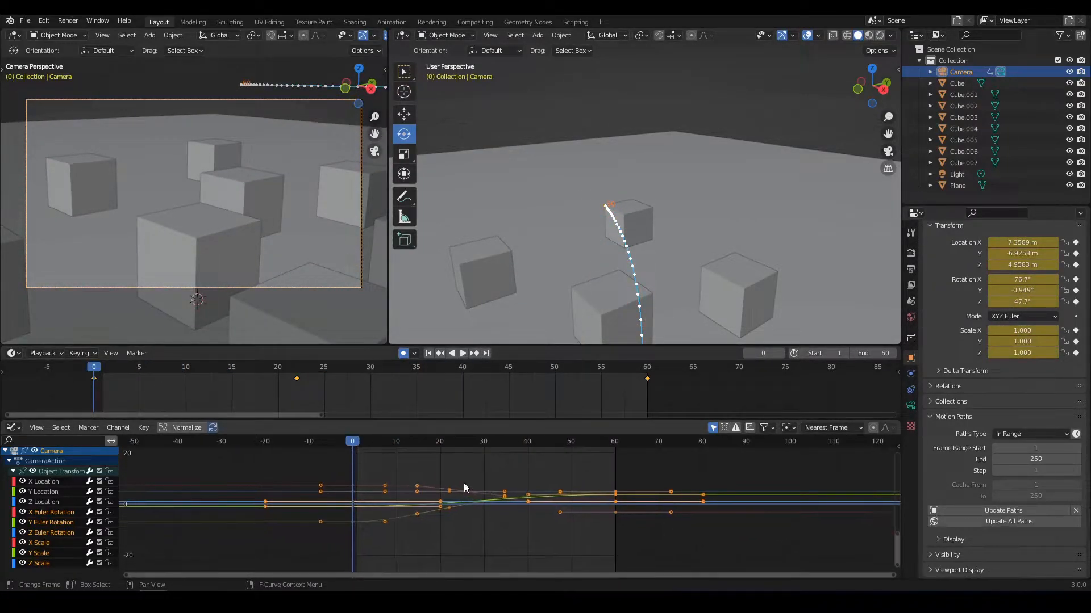
scroll(596, 258, "down", 6)
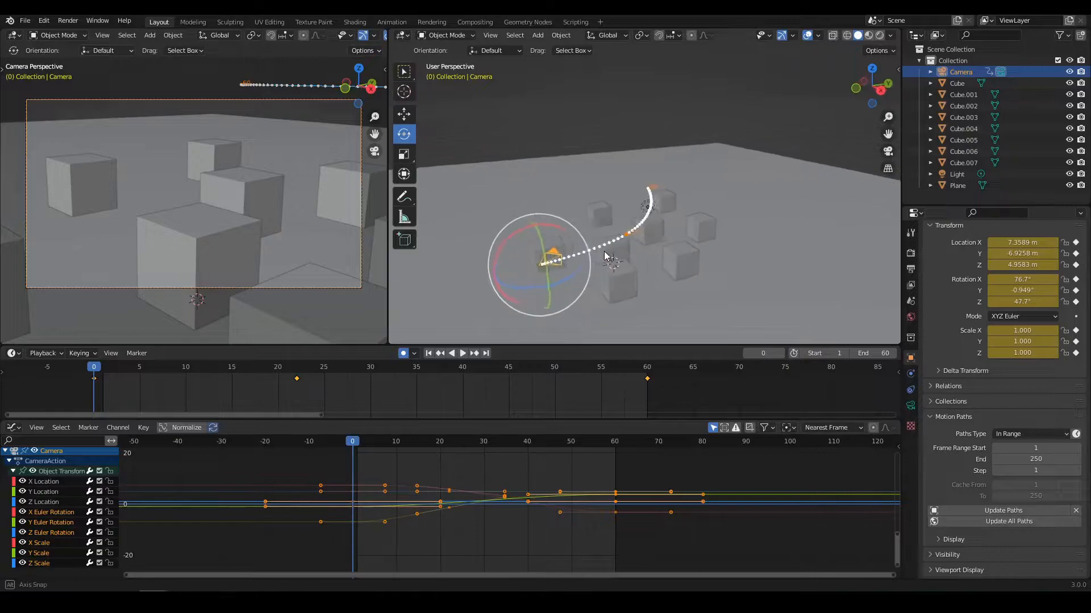
key("space")
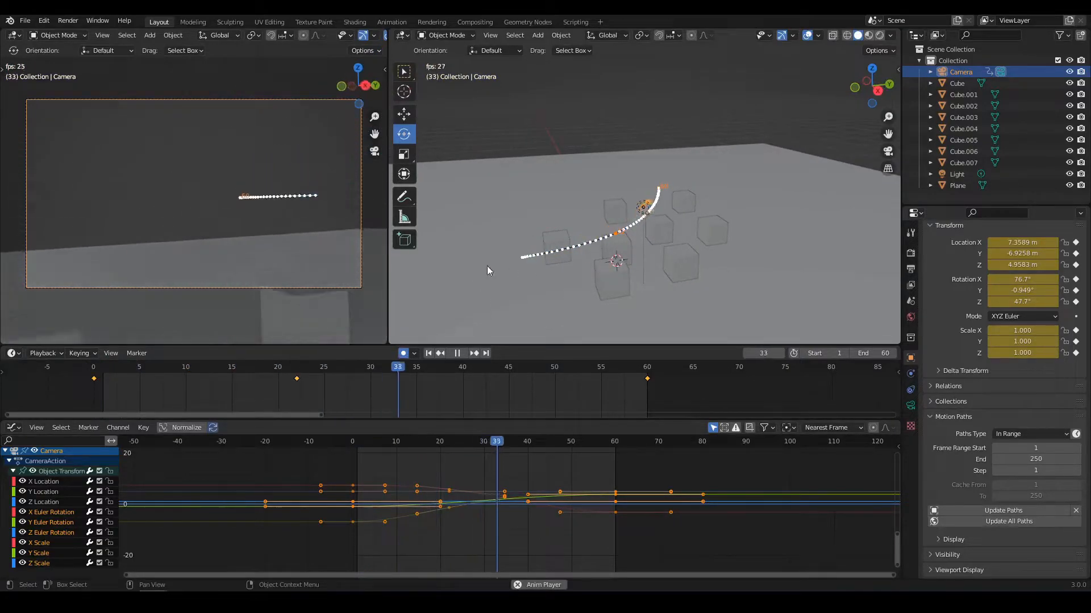
key("space")
Select seven of the cubes and duplicate them to a spot beyond the far end of the camera's motion path.
middle_click_drag(649, 226, 690, 274)
left_click(615, 201)
left_click(607, 250, "shift")
left_click(549, 273, "shift")
left_click(554, 184, "shift")
left_click(607, 139, "shift")
left_click(660, 180, "shift")
left_click(680, 241, "shift")
scroll(683, 241, "down", 5)
middle_click_drag(716, 223, 720, 226)
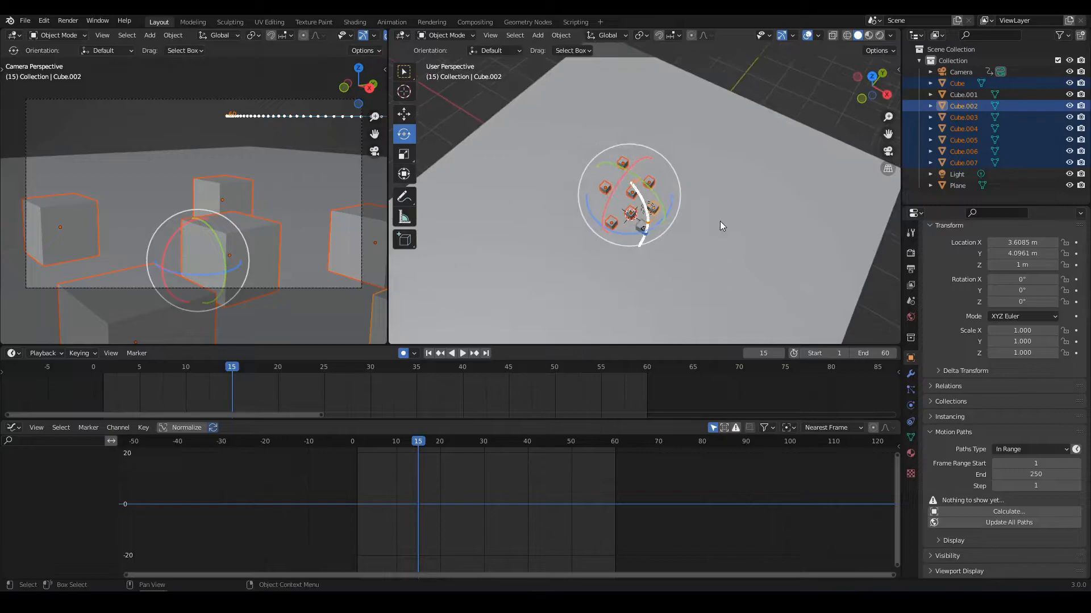
key("KP_7")
key("shift+d")
left_click(663, 200)
Stretch the duplicated cubes along Z into tall pillars with a Z scale of about 11.5.
middle_click_drag(662, 201, 637, 224)
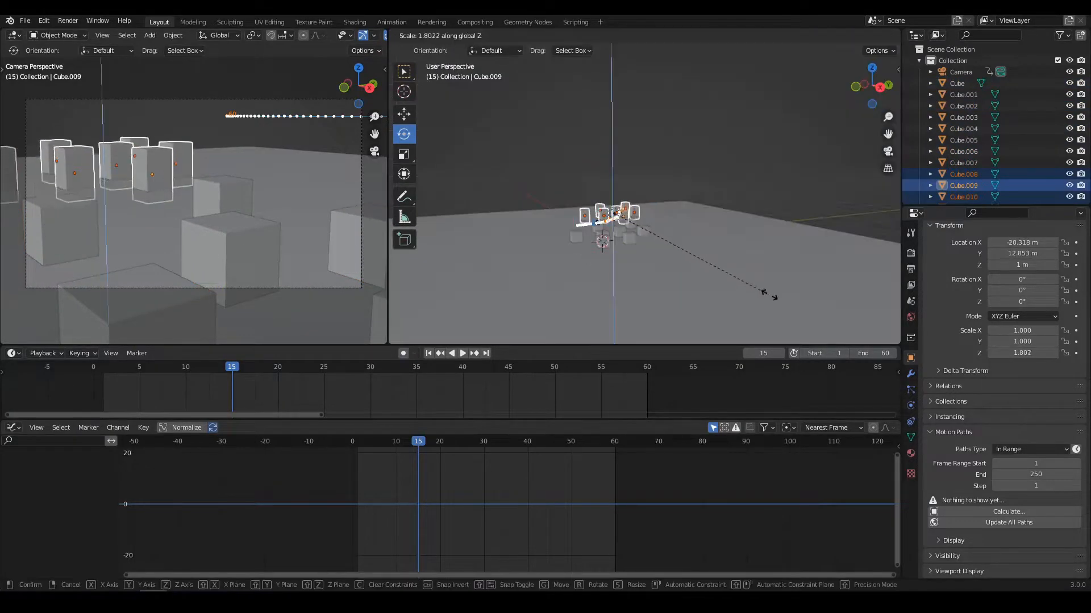
key("s")
key("z")
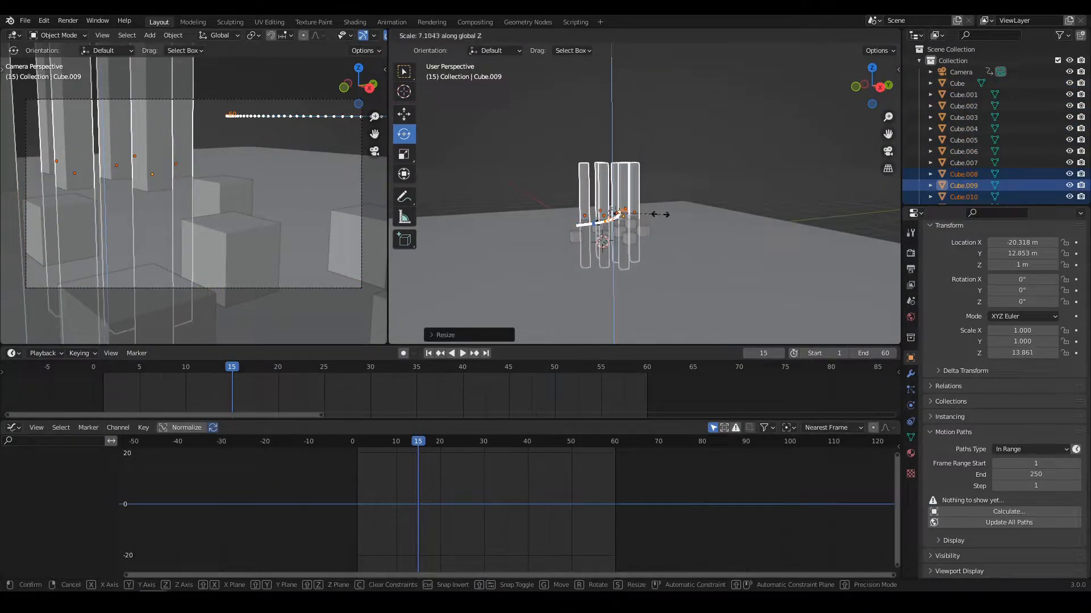
left_click(649, 225)
scroll(648, 201, "down", 3)
scroll(704, 266, "up", 2)
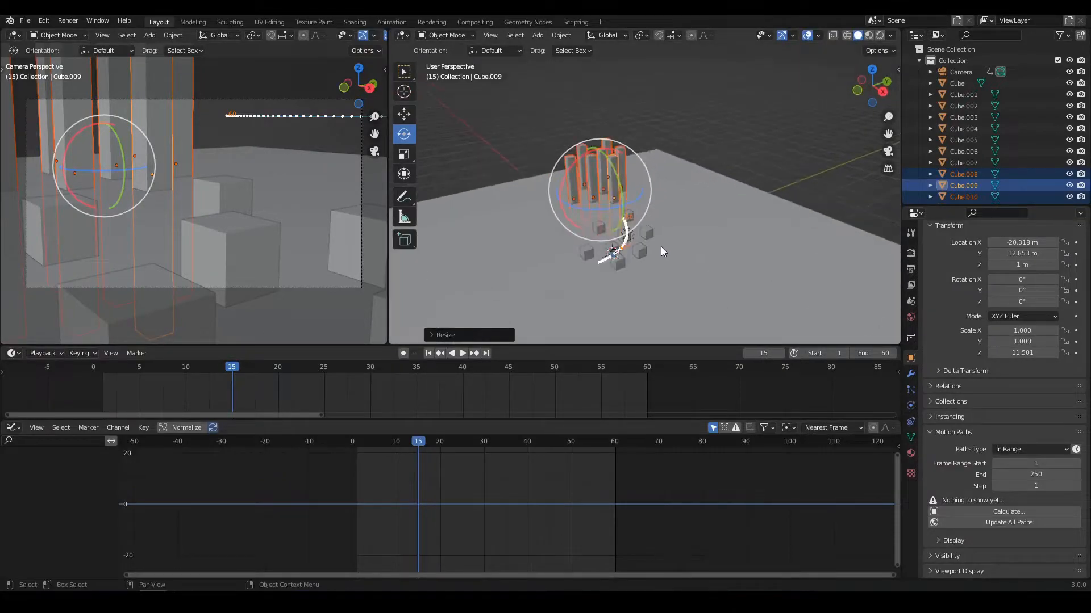
Play the animation through the camera view and stop it at frame 20.
key("space")
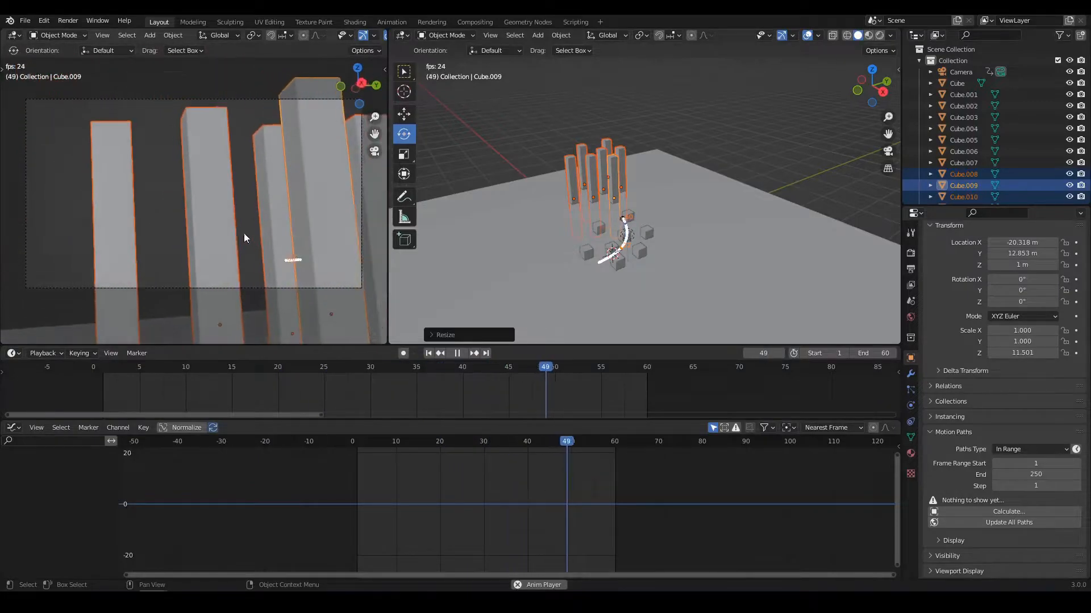
left_click(457, 352)
middle_click_drag(350, 391, 462, 383)
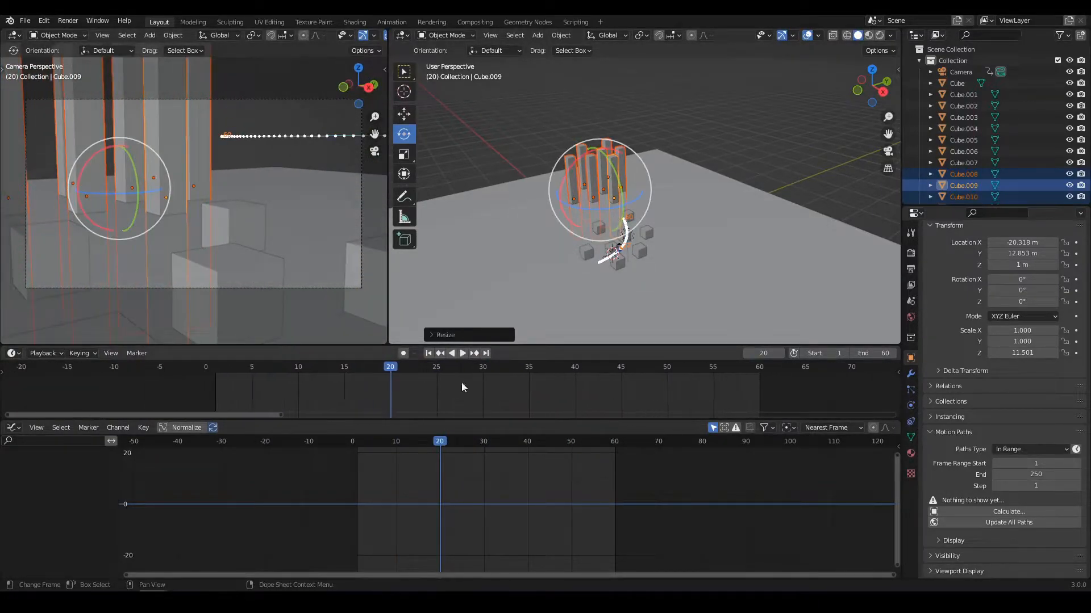
scroll(472, 479, "down", 1)
middle_click_drag(472, 480, 430, 487)
Deselect the pillars and examine the camera and its motion path up close.
middle_click_drag(527, 269, 573, 205)
left_click(691, 113)
scroll(642, 250, "up", 5)
middle_click_drag(635, 270, 631, 203, "shift")
middle_click_drag(631, 203, 653, 227)
scroll(629, 237, "up", 2)
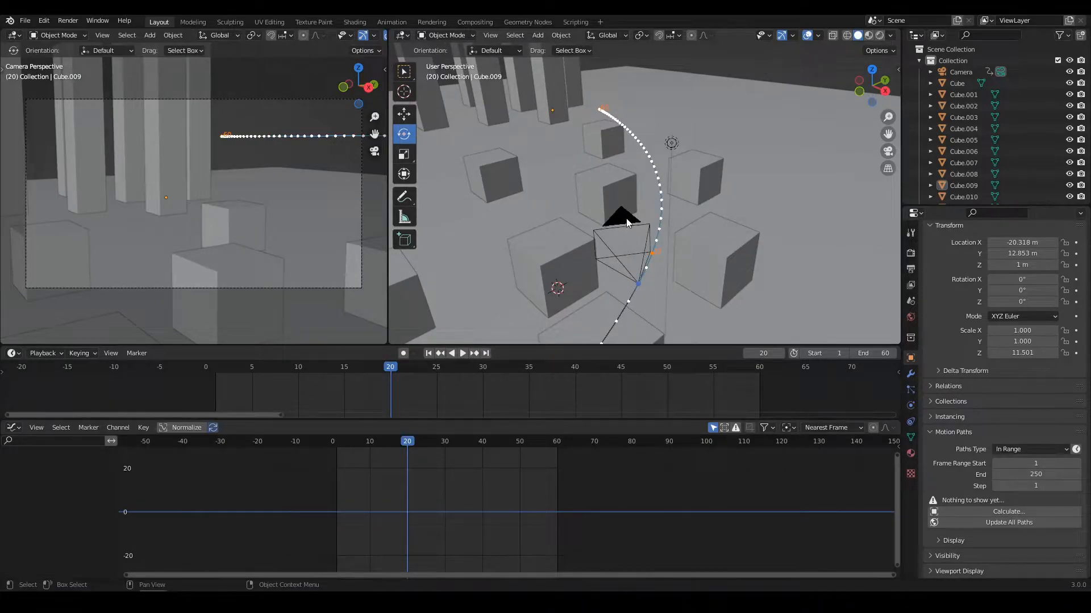
scroll(627, 221, "down", 4)
scroll(627, 216, "up", 4)
left_click(372, 151)
left_click(372, 151)
scroll(618, 227, "down", 5)
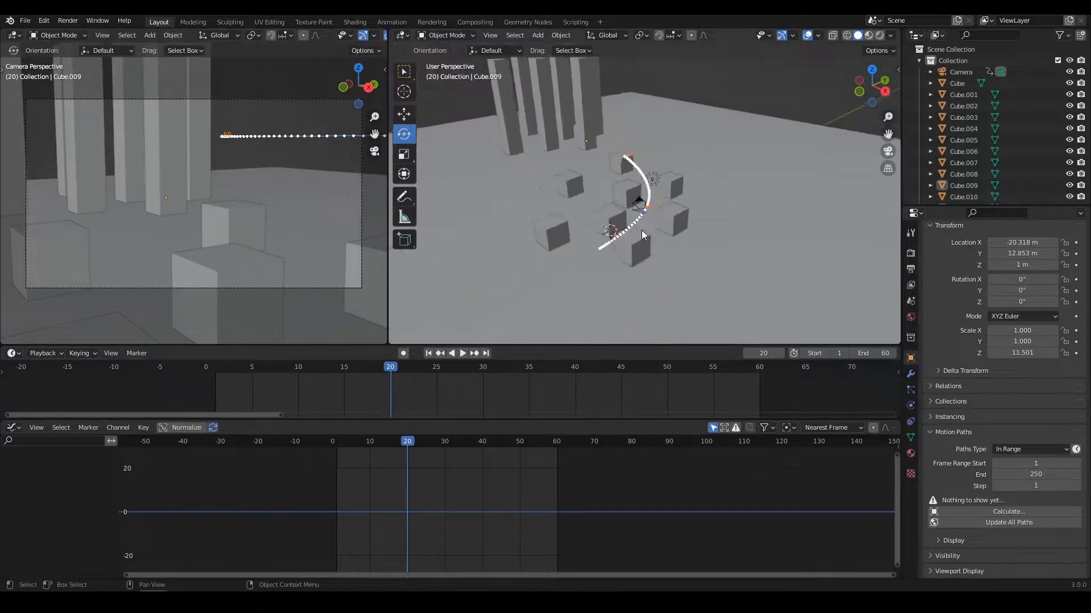
Add a second camera at the world origin, raise it along Z to about 4.77 m, and deselect it.
key("shift+a")
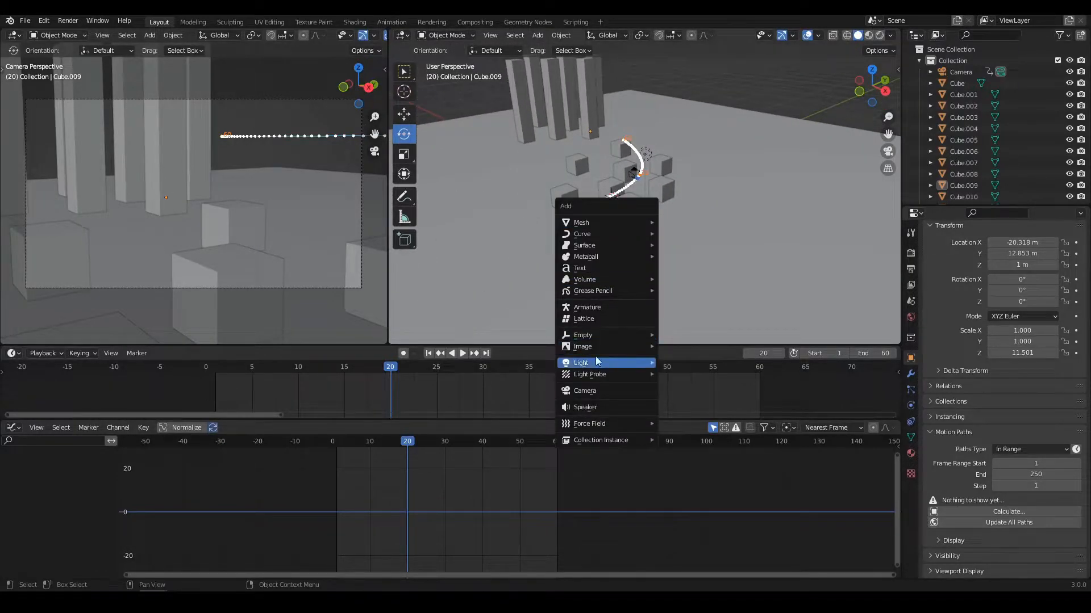
left_click(617, 391)
scroll(650, 254, "up", 5)
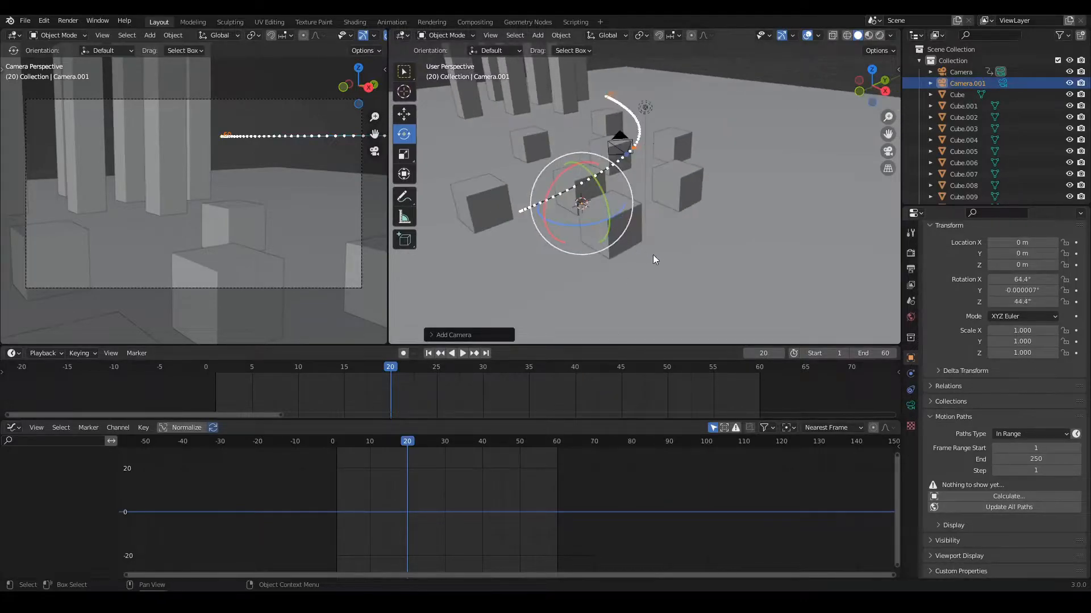
key("g")
key("z")
left_click(584, 172)
scroll(584, 172, "up", 3)
scroll(591, 182, "down", 4)
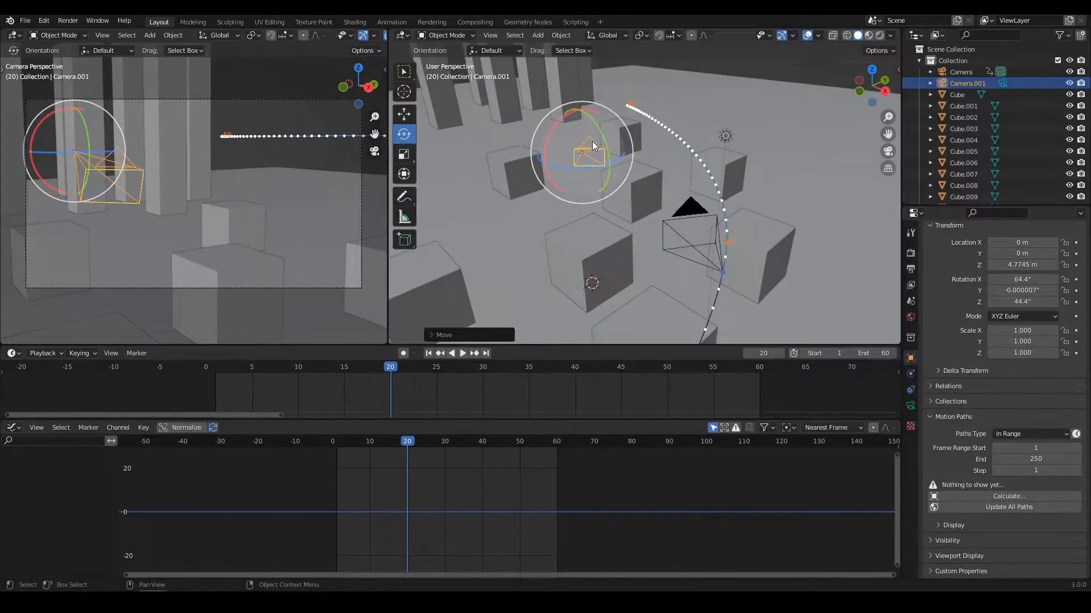
scroll(625, 167, "down", 4)
middle_click_drag(628, 156, 619, 174)
scroll(591, 192, "up", 4)
middle_click_drag(572, 207, 550, 257)
left_click(705, 86)
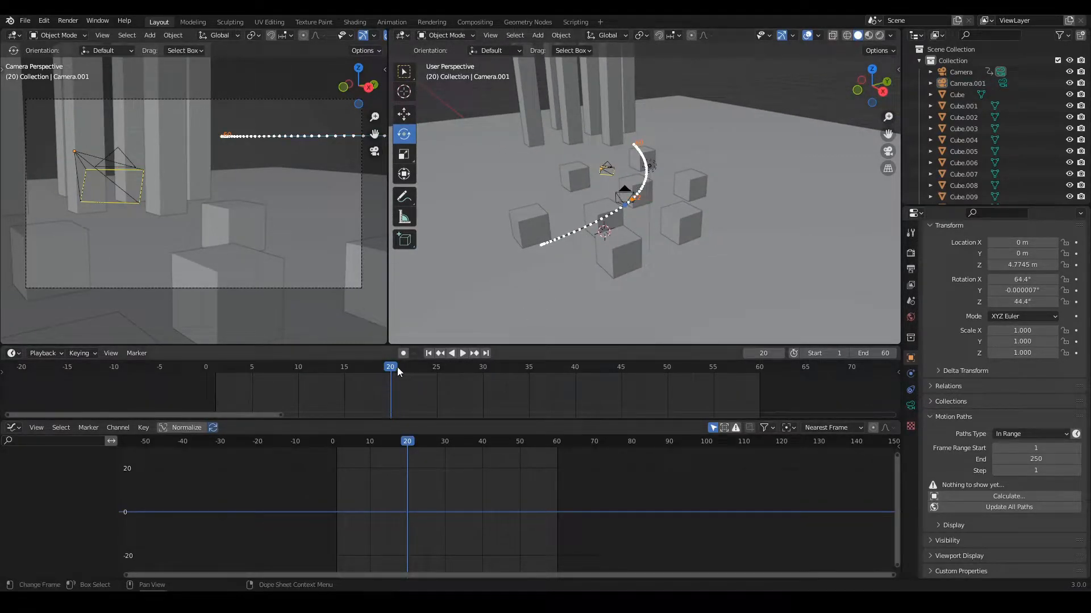
Go to frame 17, enlarge the timeline area, and add a marker at that frame.
left_click_drag(397, 371, 359, 366)
left_click_drag(370, 420, 358, 469)
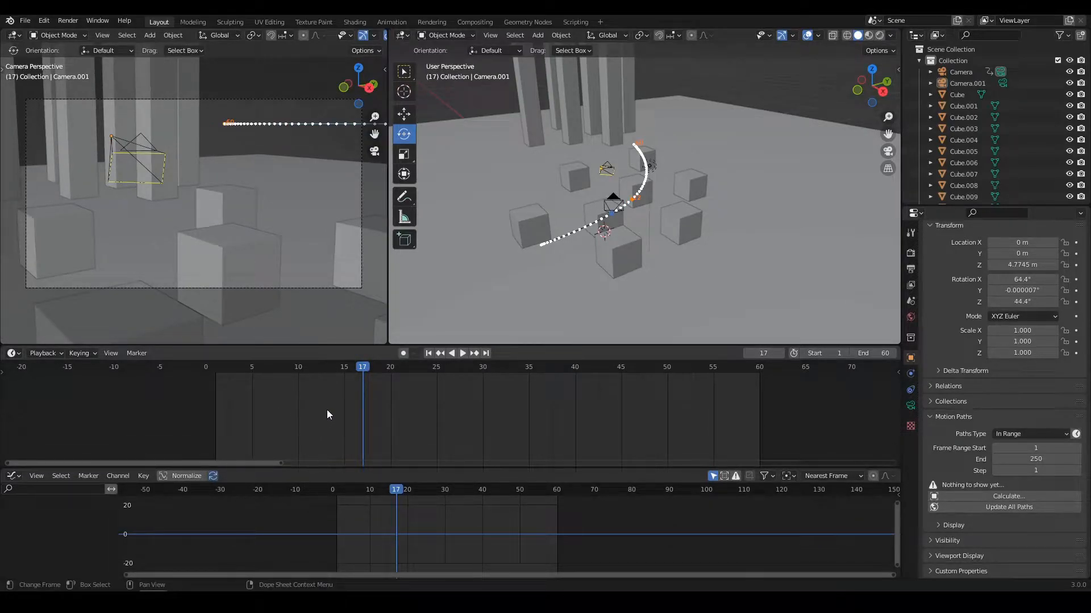
left_click(135, 353)
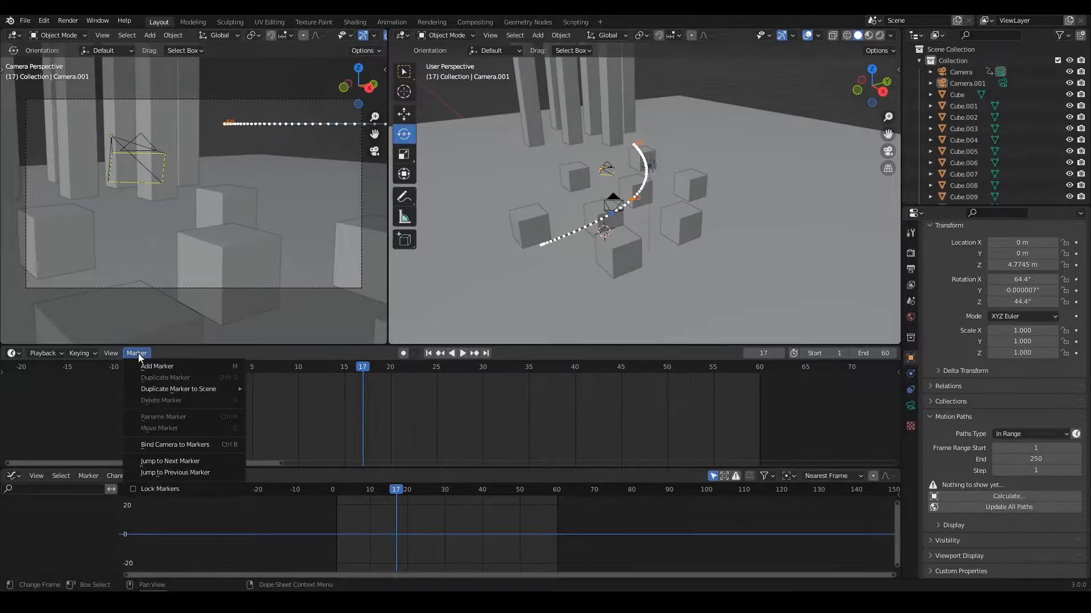
left_click(168, 367)
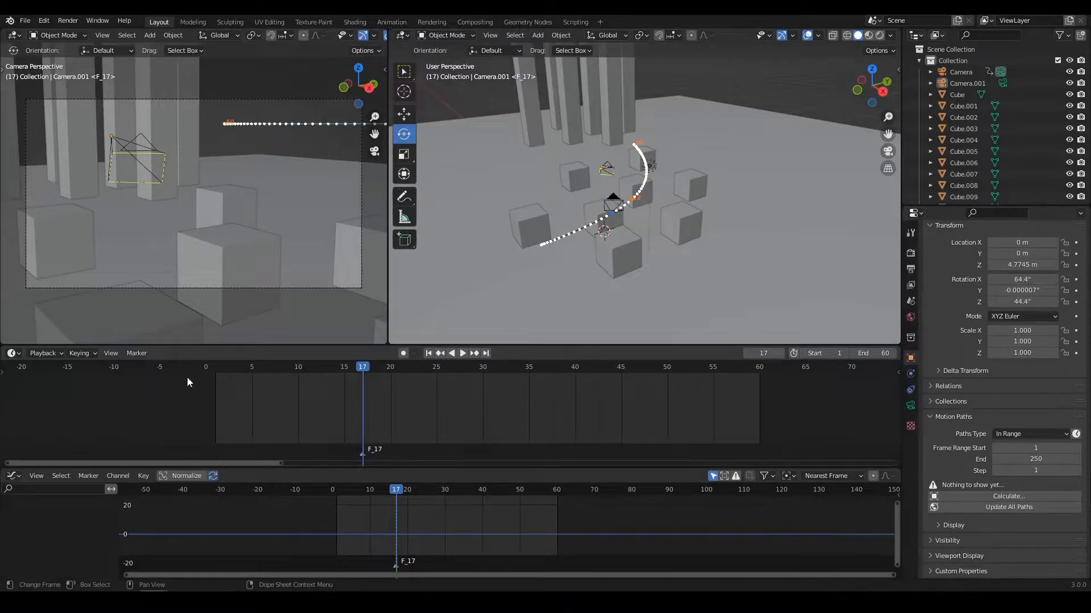
Rename the frame 17 marker to Marker Test and move it to frame 14.
left_click(136, 354)
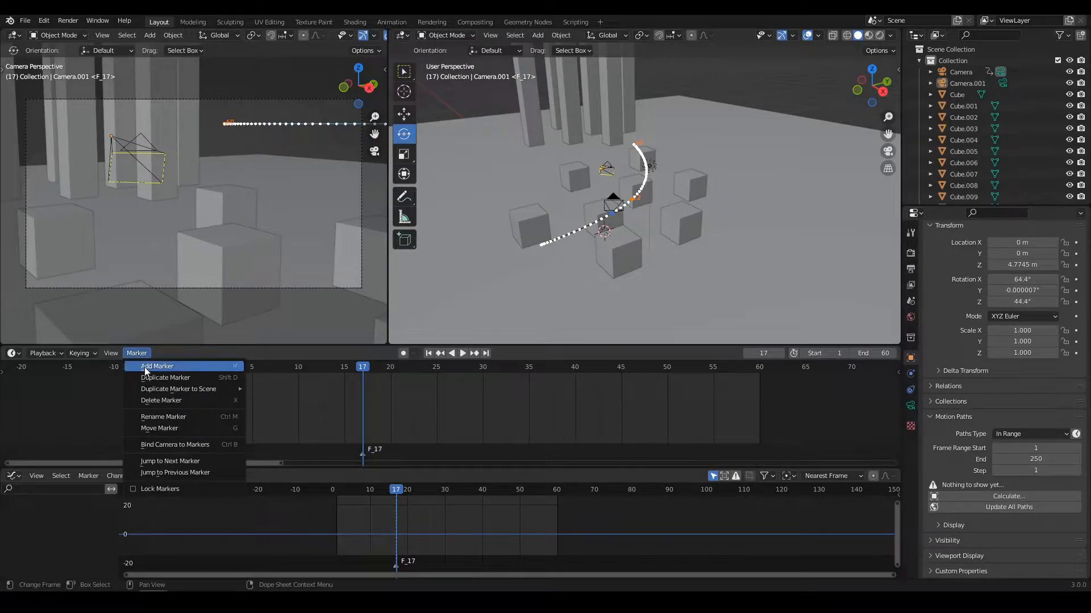
left_click(166, 417)
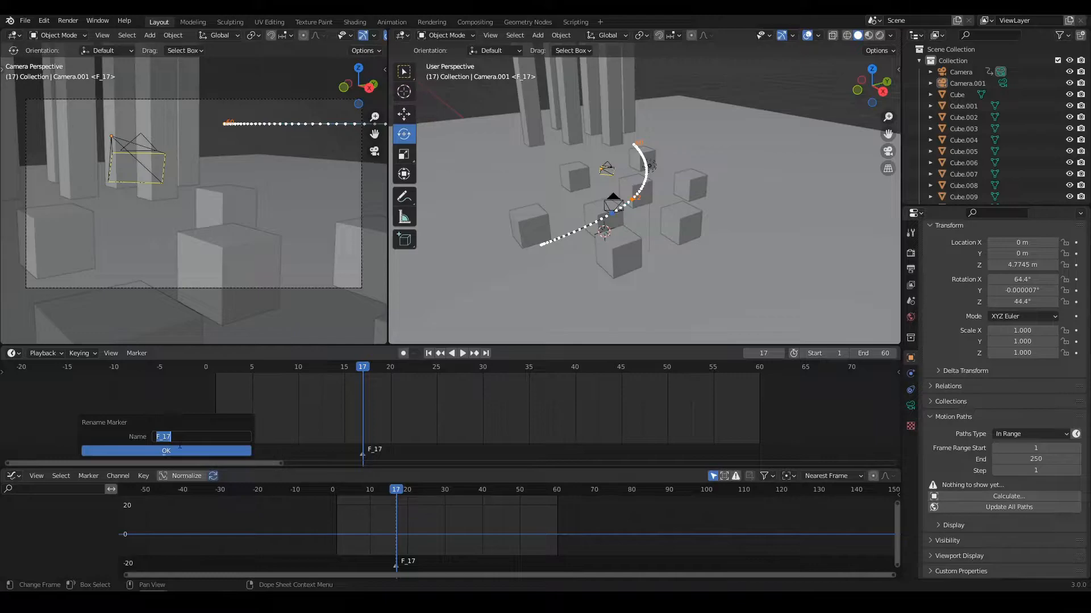
type("Marker Test")
left_click(179, 449)
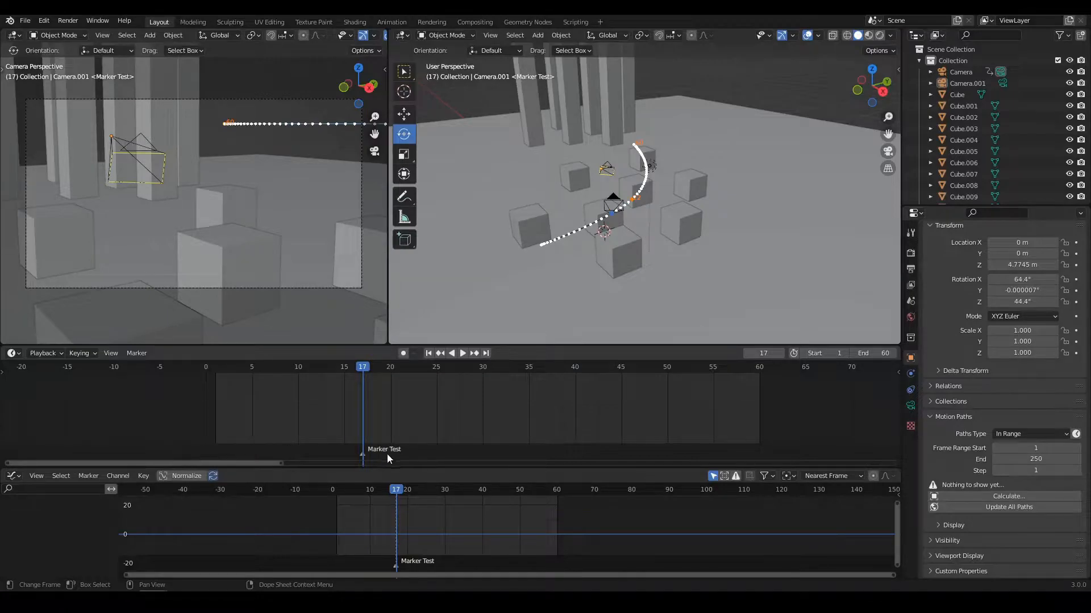
left_click_drag(361, 369, 446, 370)
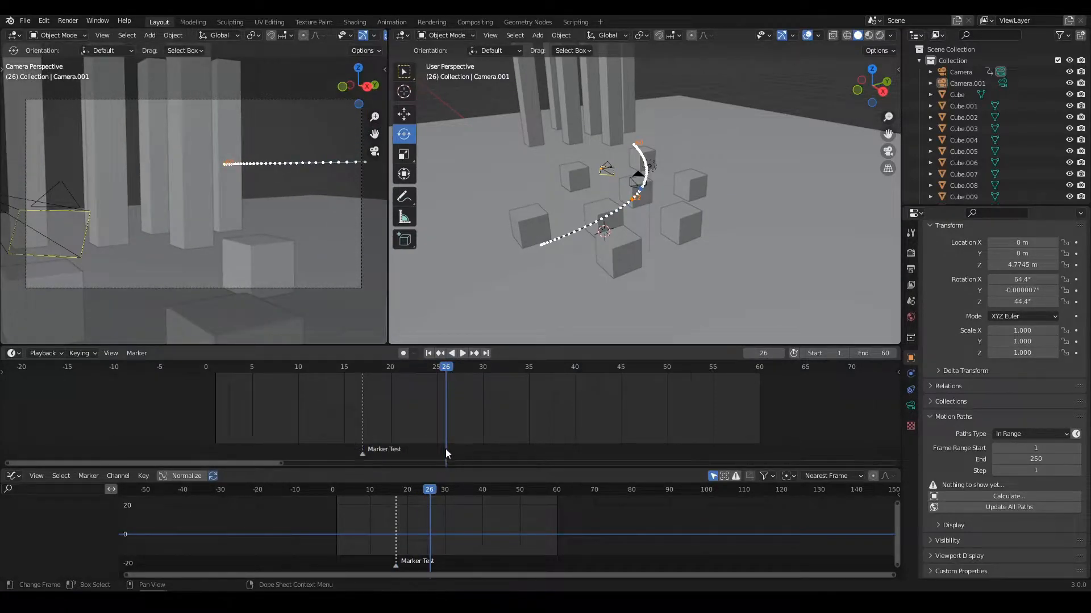
mouse_move(369, 455)
left_mouse_down()
mouse_move(523, 456)
mouse_move(311, 454)
mouse_move(534, 451)
mouse_move(335, 452)
left_mouse_up()
Go to frame 21 and bind the second camera, Camera.001, to a marker at that frame.
left_click_drag(444, 368, 400, 367)
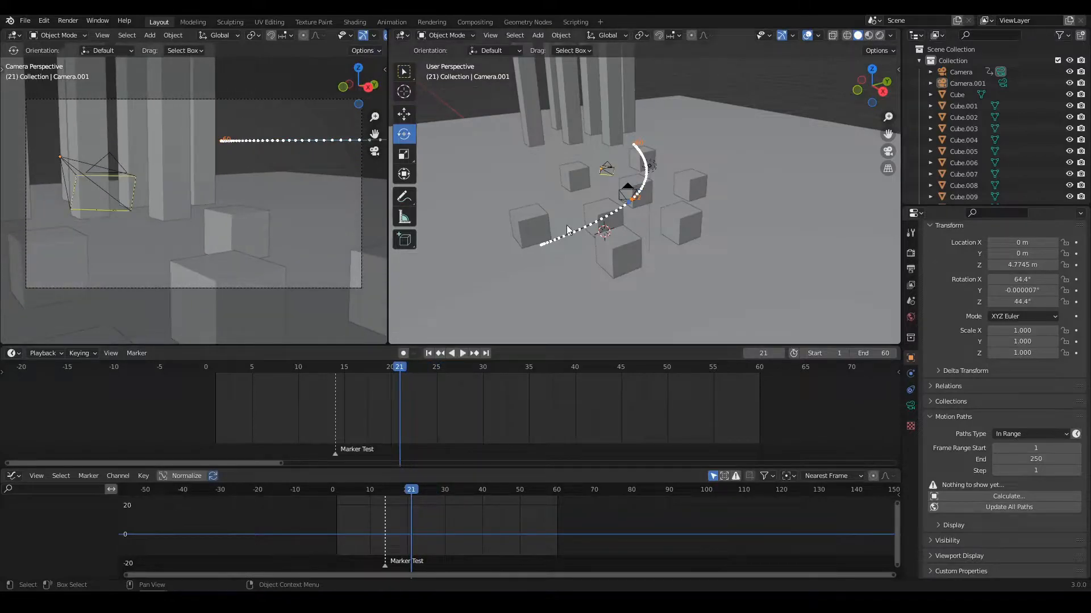
scroll(562, 240, "up", 4)
mouse_move(571, 172)
middle_mouse_down()
mouse_move(594, 155)
mouse_move(596, 175)
mouse_move(583, 186)
mouse_move(575, 175)
middle_mouse_up()
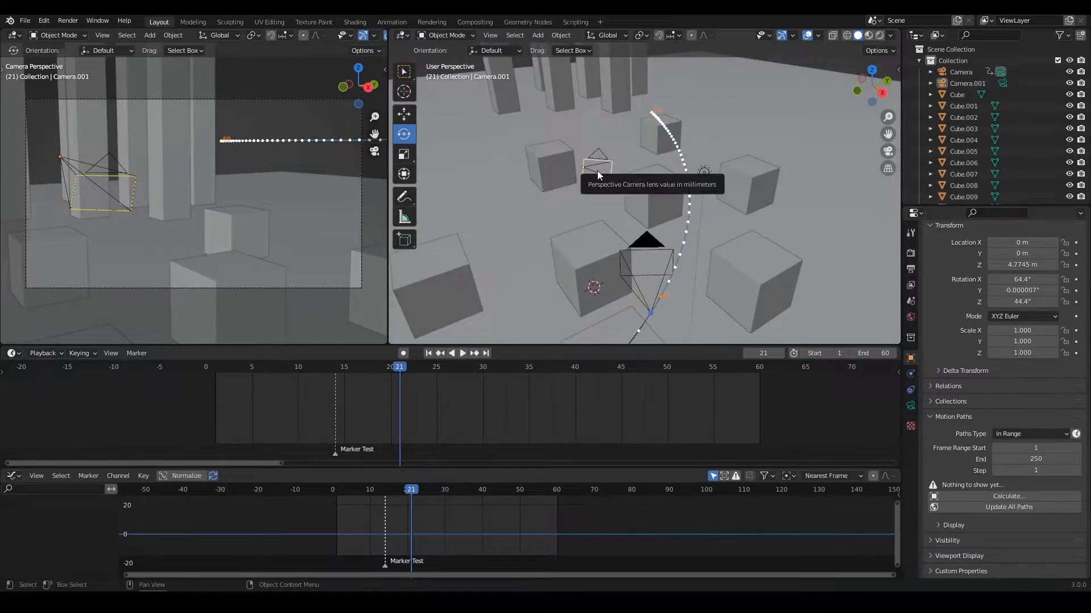
left_click(136, 353)
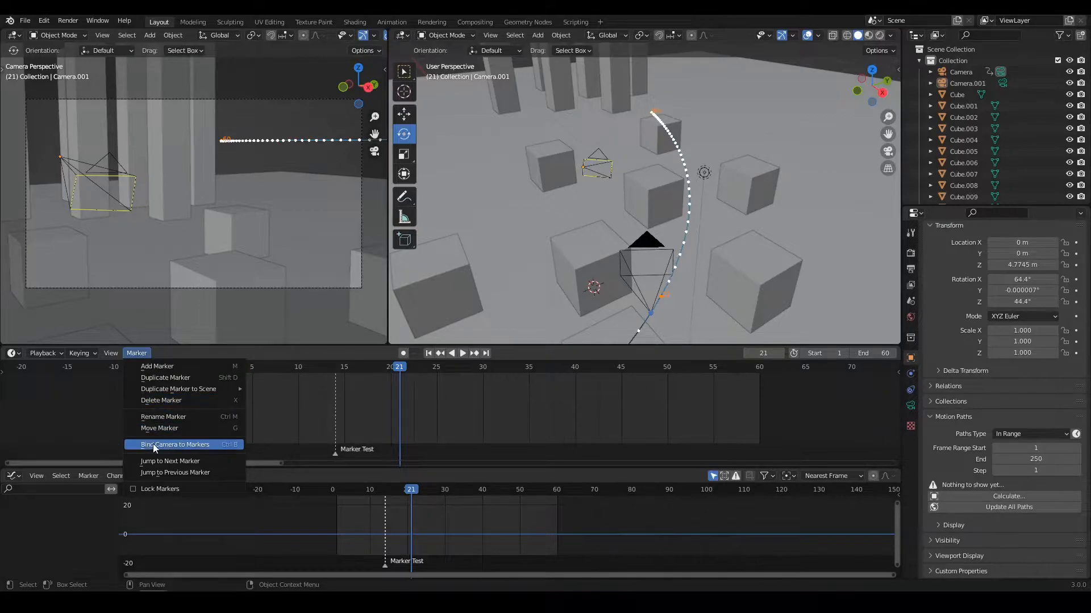
left_click(196, 446)
scroll(594, 244, "down", 2)
middle_click_drag(569, 272, 588, 241, "shift")
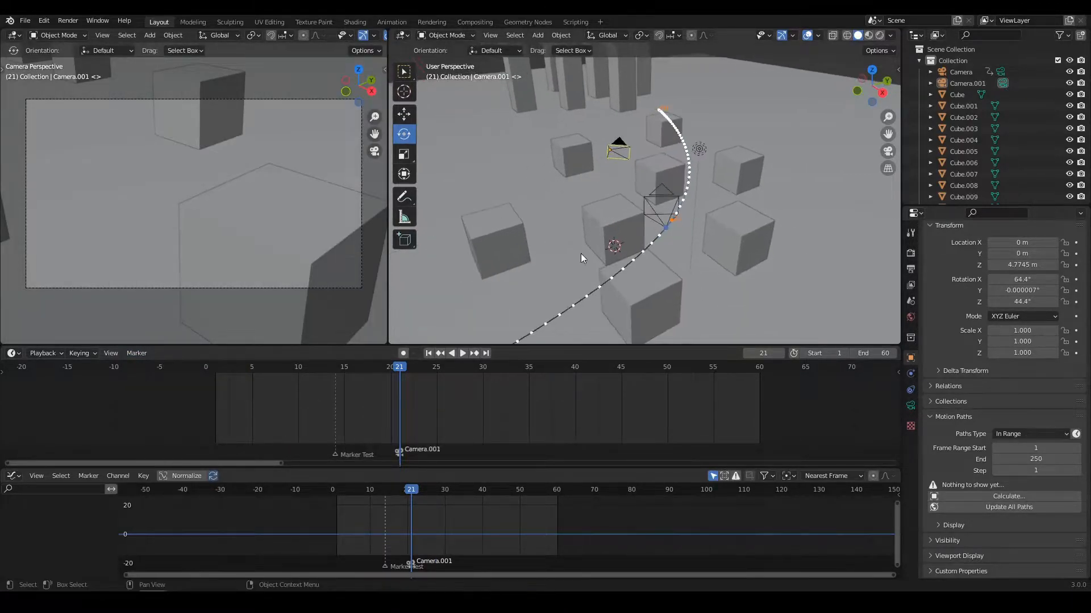
Play the animation to check the view through the bound second camera.
mouse_move(402, 373)
left_mouse_down()
mouse_move(375, 366)
mouse_move(401, 368)
left_mouse_up()
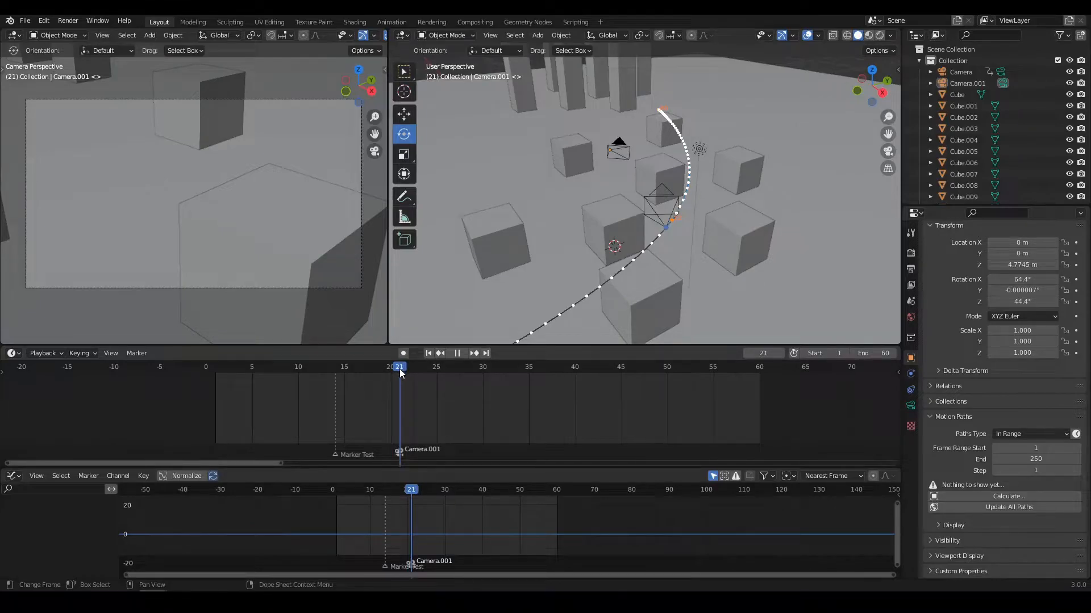
scroll(634, 203, "up", 2)
scroll(608, 204, "down", 1)
mouse_move(612, 186)
middle_mouse_down("shift")
mouse_move(608, 204)
mouse_move(612, 179)
middle_mouse_up("shift")
Select the original camera and bind it to a marker at frame 0.
left_click(676, 204)
key("space")
left_click(386, 369)
left_click_drag(383, 370, 207, 370)
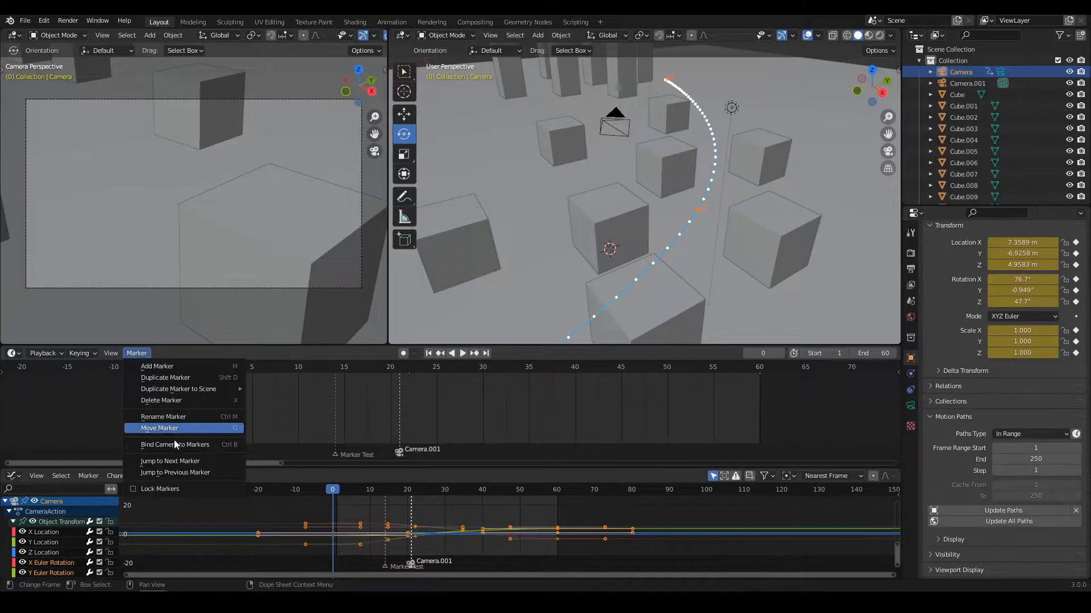
left_click(176, 445)
key("Home")
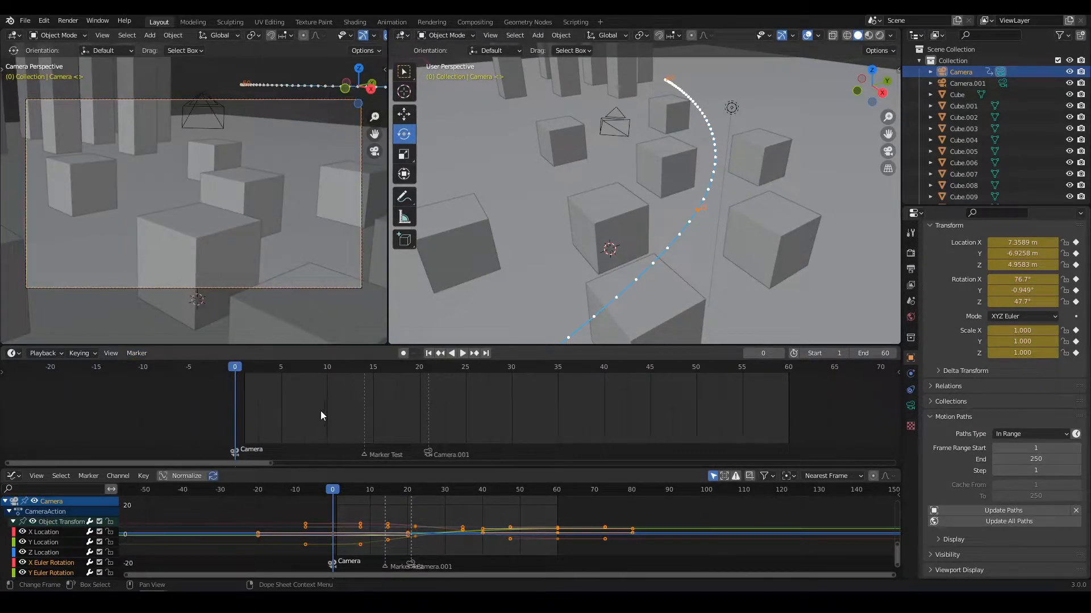
Play and scrub the animation to check the switch from Camera to Camera.001 at their timeline markers.
scroll(240, 185, "down", 3)
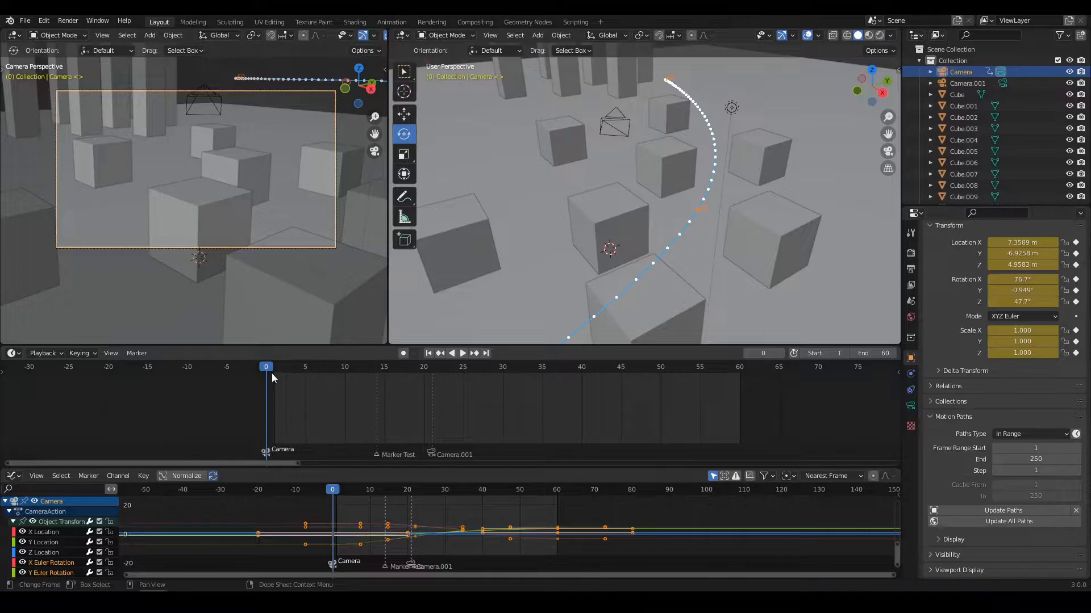
key("space")
left_click_drag(281, 367, 502, 376)
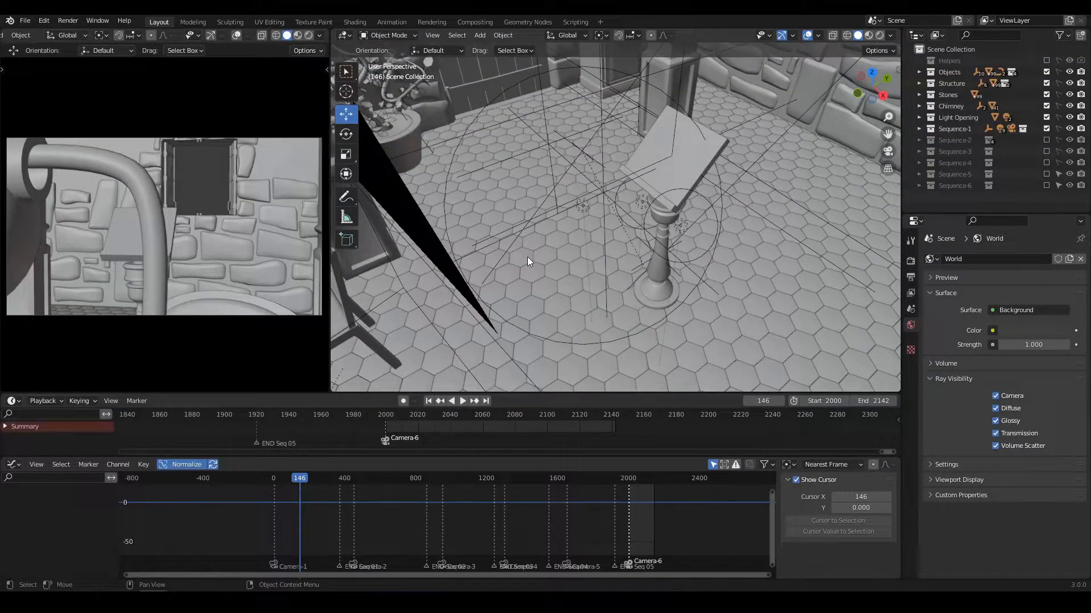
Examine the camera and sequence-end markers in the room scene, scrubbing from frame 0 past the Camera-2 marker.
middle_click_drag(390, 443, 546, 440)
scroll(534, 439, "down", 4)
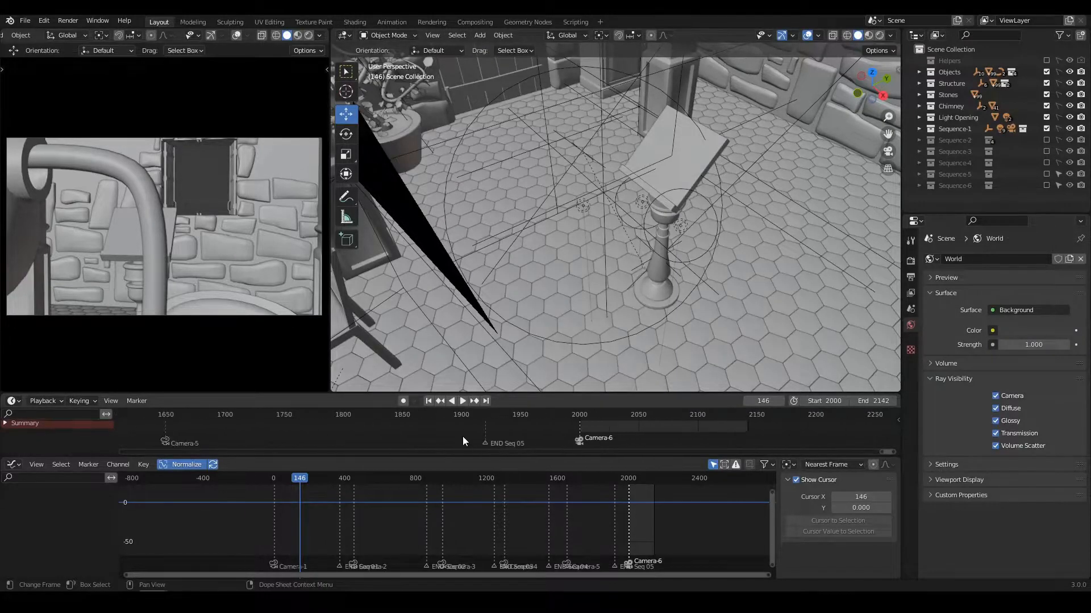
left_click(272, 479)
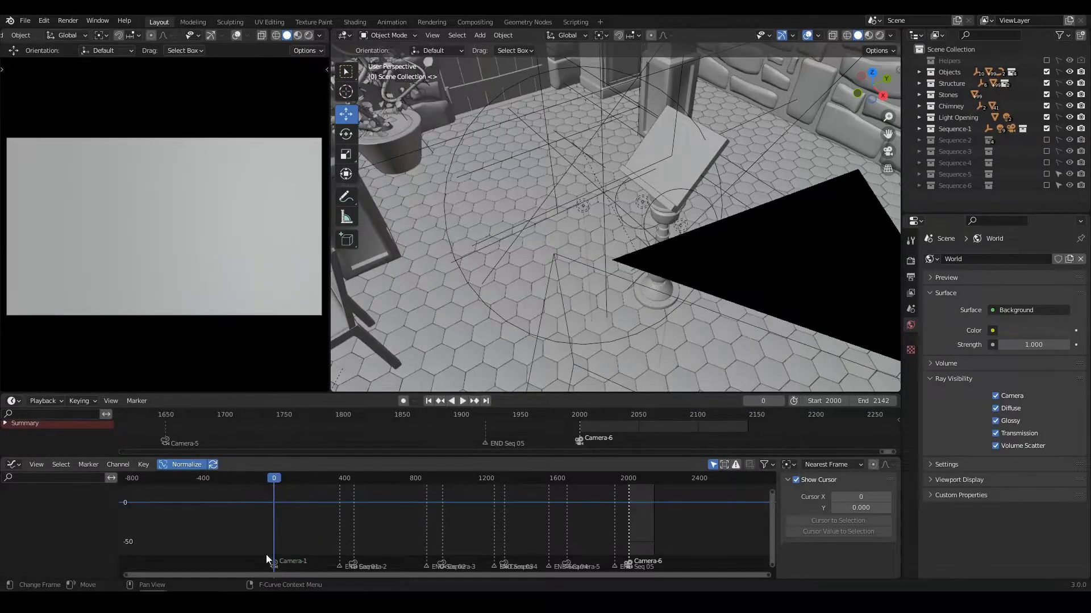
scroll(311, 540, "up", 5)
middle_click_drag(296, 548, 438, 504)
scroll(417, 511, "up", 14)
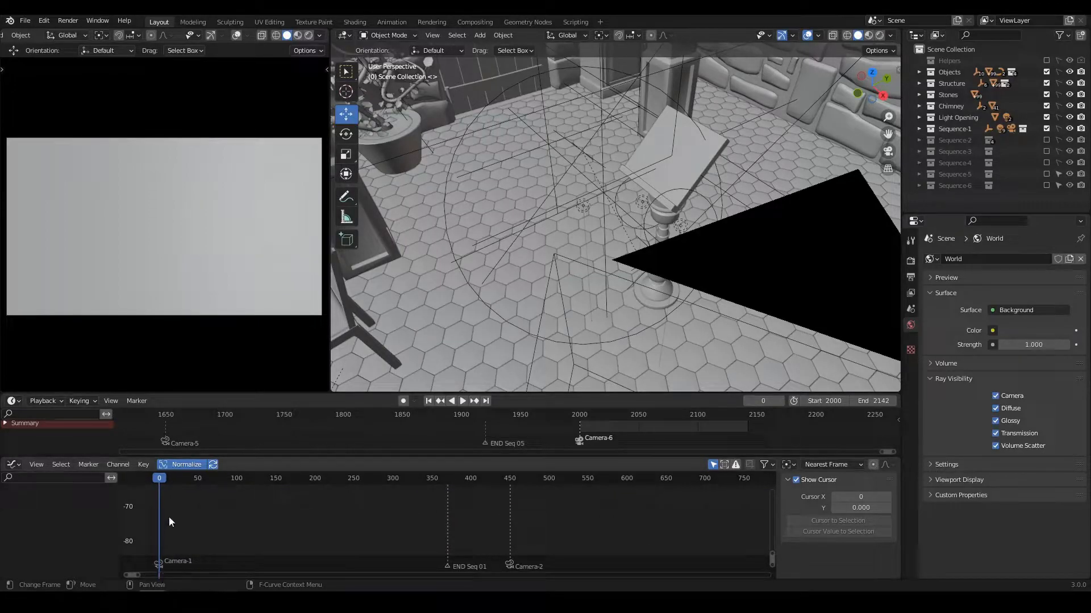
left_click_drag(161, 479, 515, 482)
scroll(652, 511, "right", 8, "ctrl")
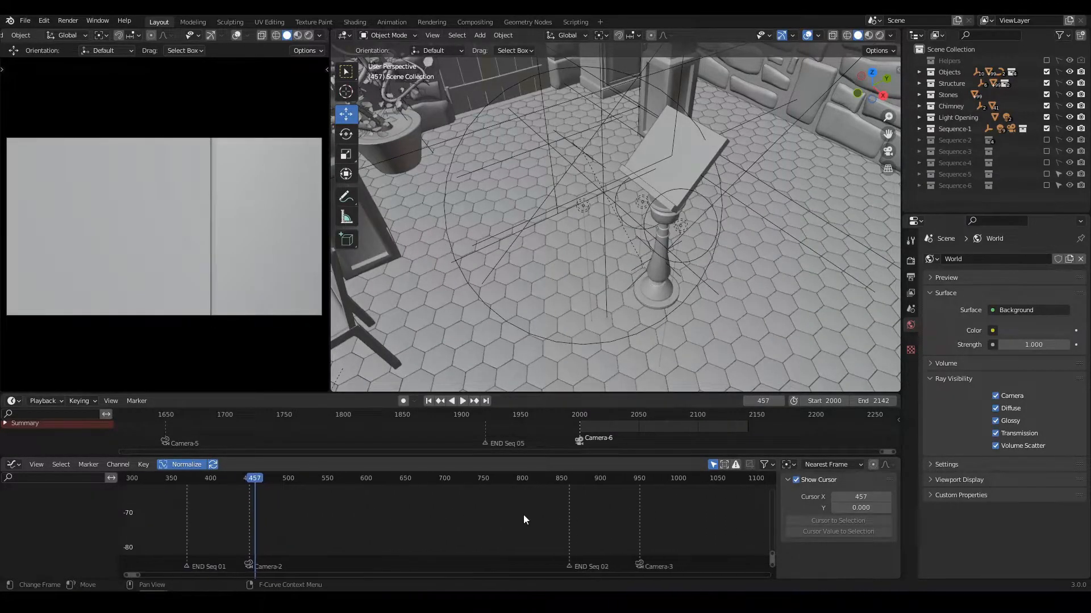
scroll(319, 543, "left", 10, "ctrl")
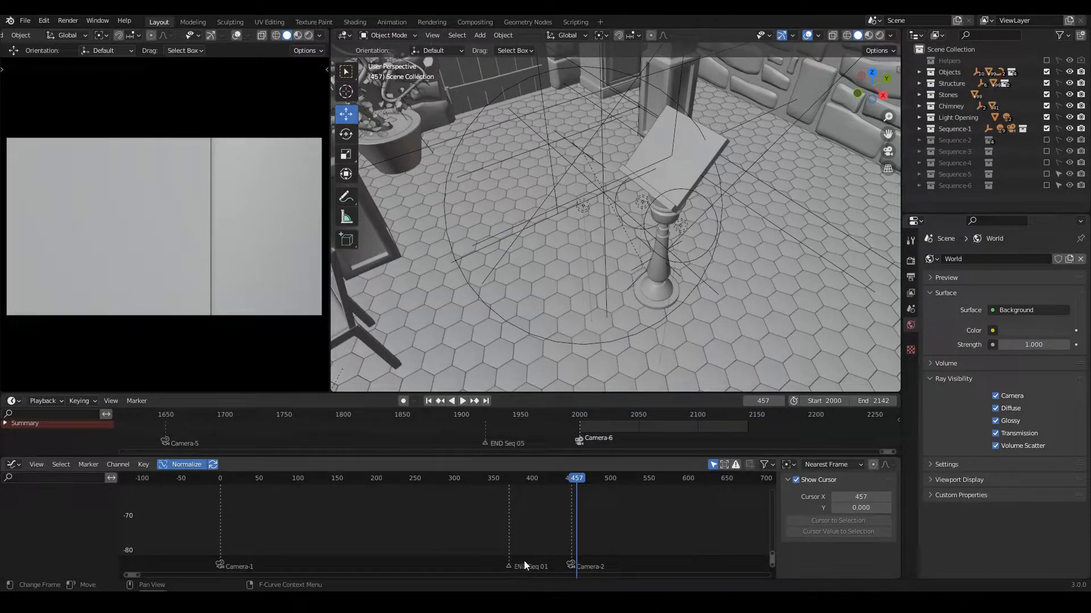
Scrub and play the frames around the END Seq 01 marker to review the gap before Camera-2.
left_click_drag(577, 478, 545, 480)
key("space")
scroll(429, 541, "down", 3, "ctrl")
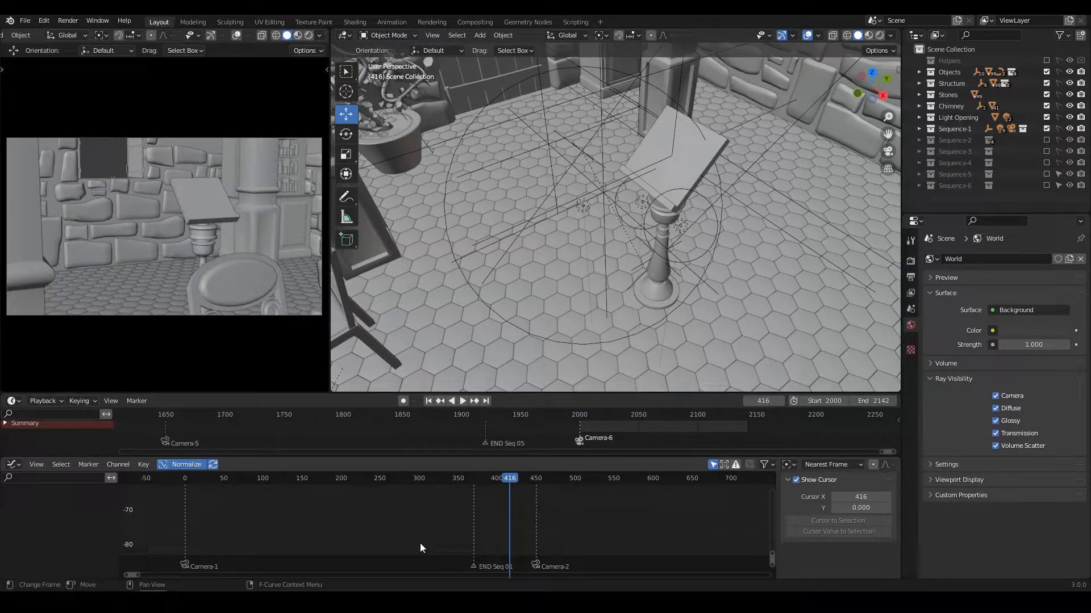
left_click_drag(515, 482, 448, 479)
middle_click_drag(389, 510, 550, 508)
Go to frame 0 at the Camera-1 marker and set it as the start of the frame range.
left_click_drag(608, 479, 345, 486)
middle_click_drag(339, 481, 273, 484)
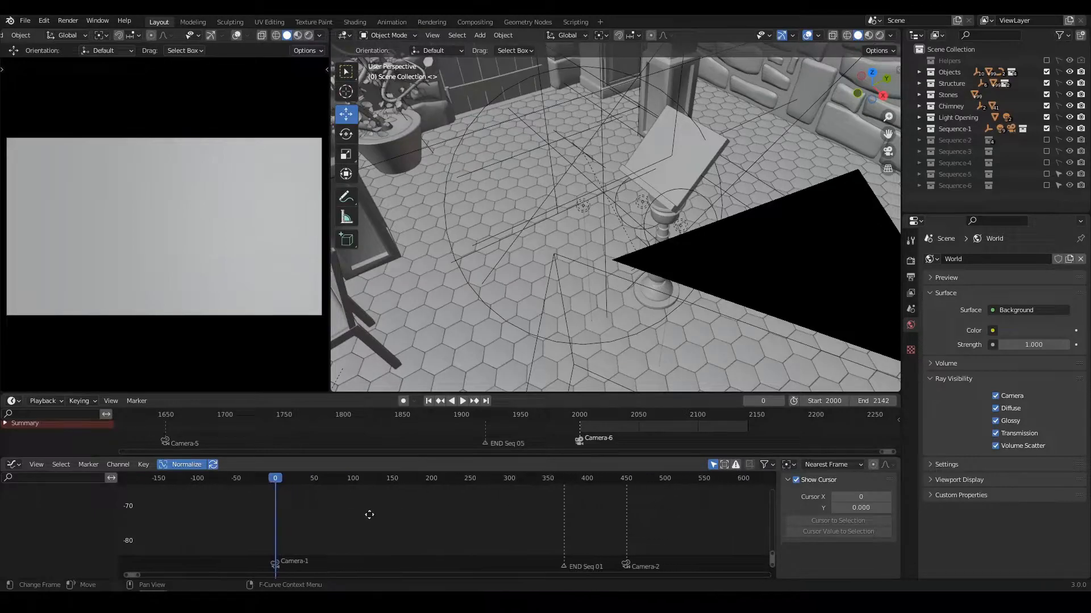
key("space")
key("Escape")
key("ctrl+Home")
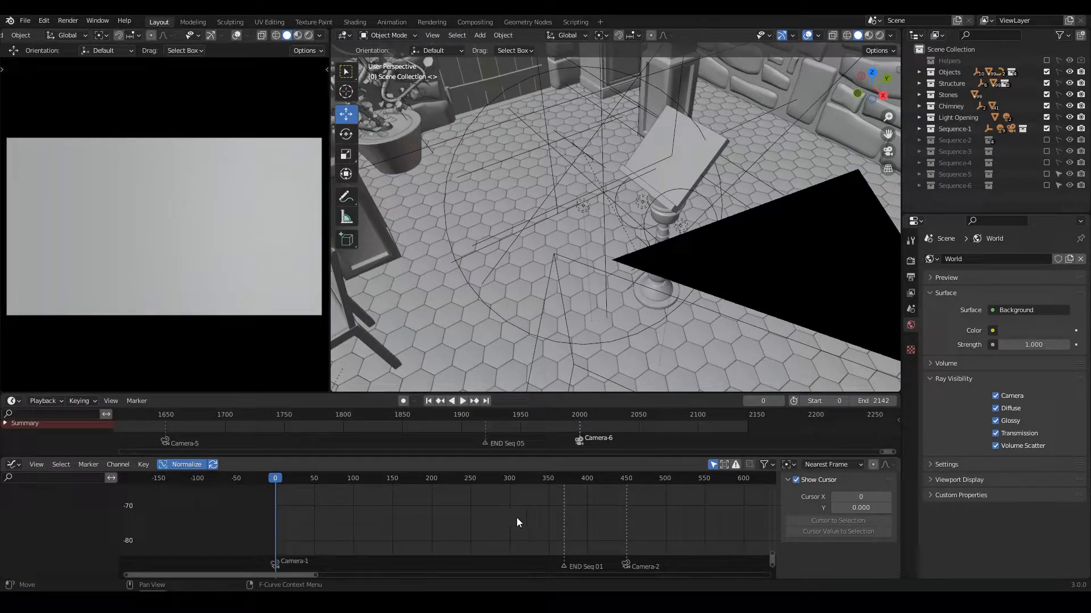
Jump to the END Seq 01 marker and set its frame, 370, as the end of the frame range.
left_click_drag(275, 479, 309, 482)
left_click(82, 464)
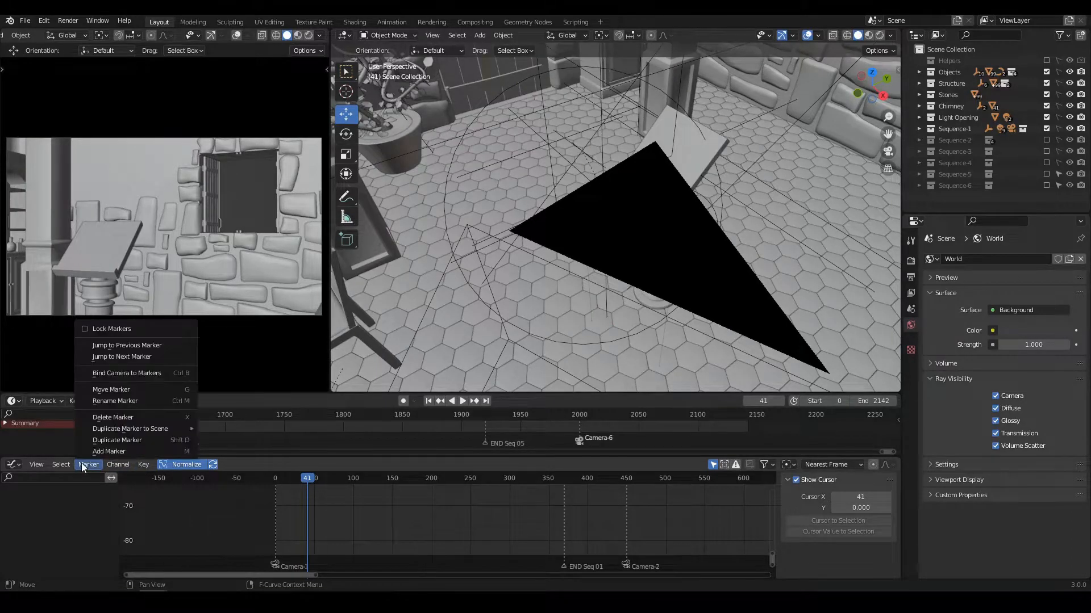
left_click(122, 358)
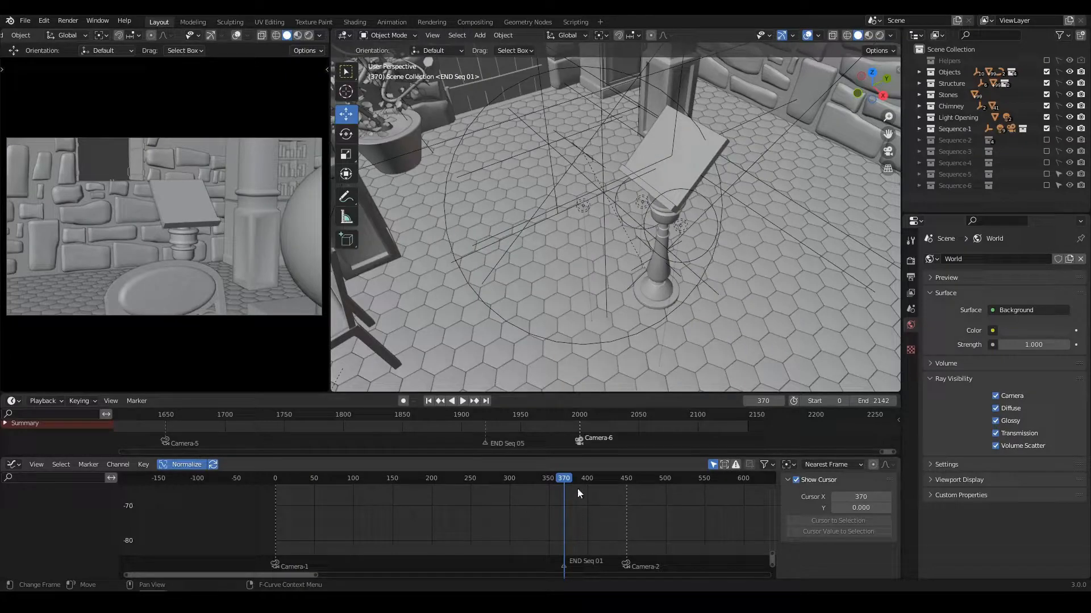
middle_click_drag(585, 509, 511, 503)
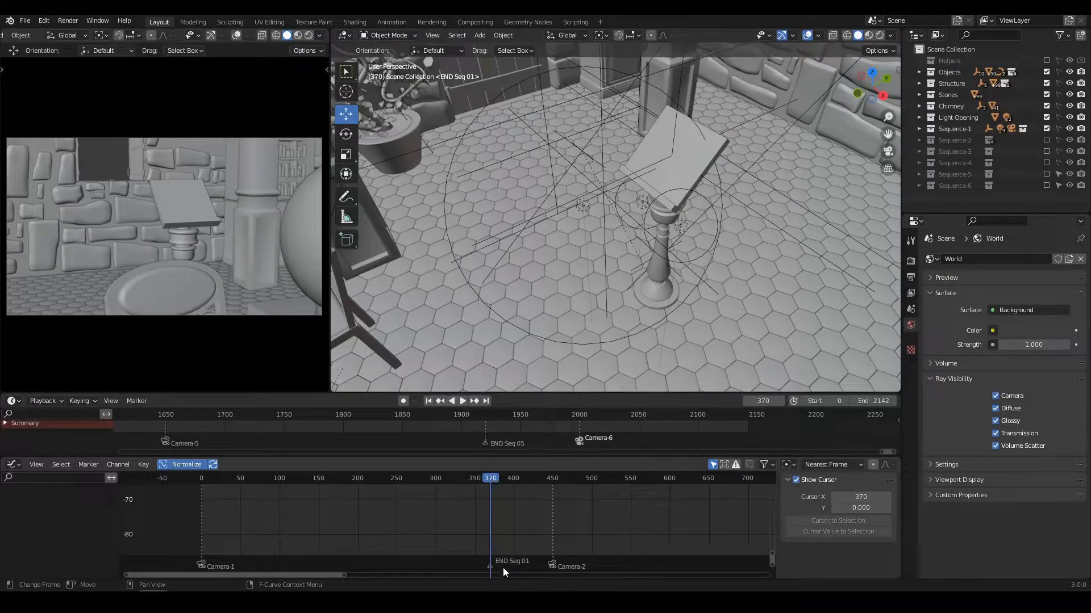
middle_click_drag(446, 531, 480, 529)
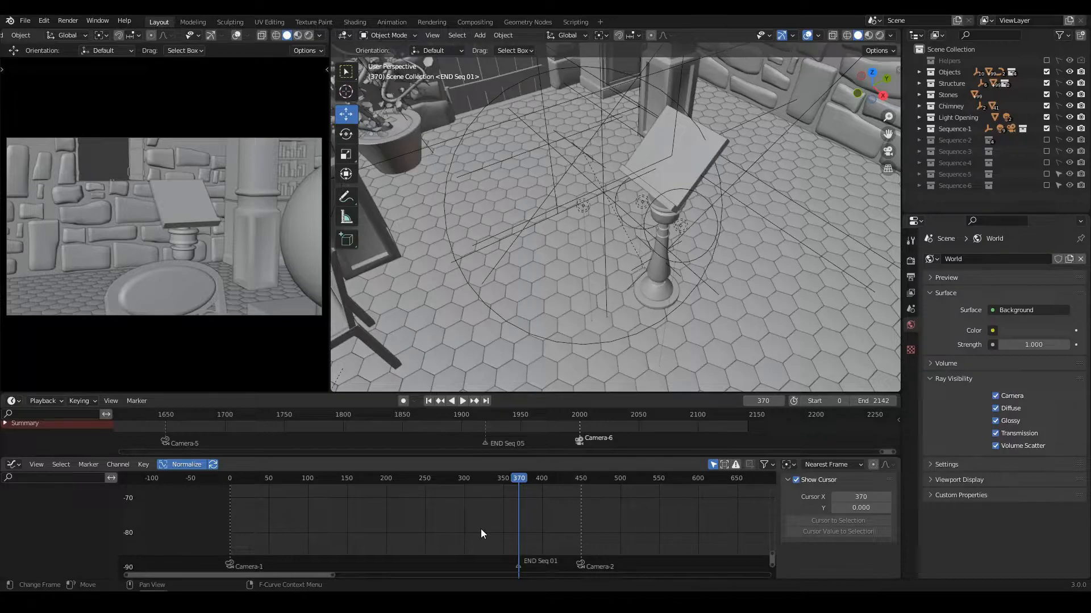
key("ctrl+End")
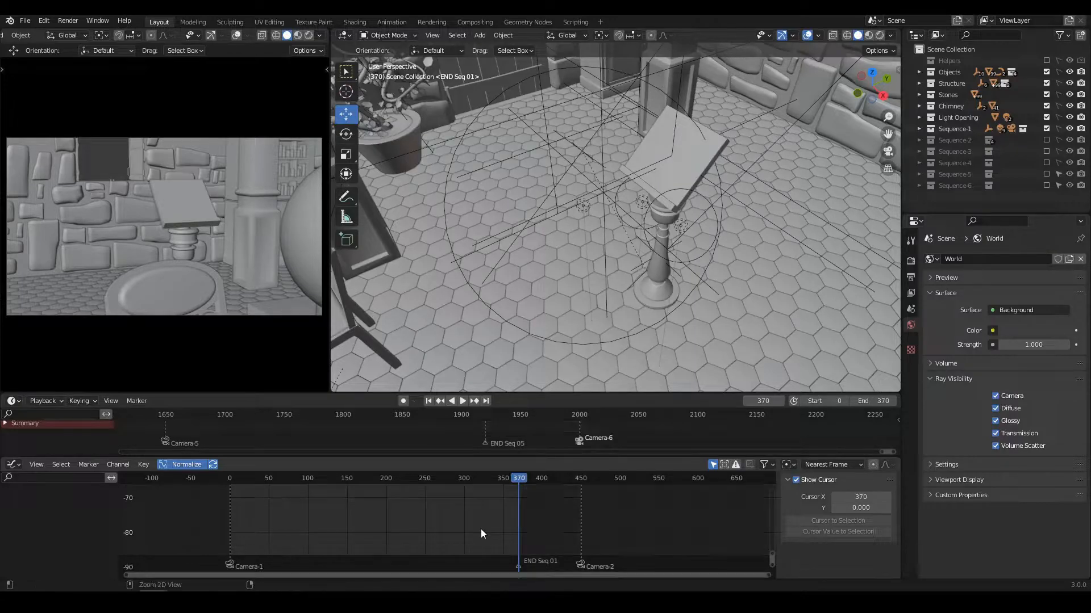
Play and scrub the first sequence between Camera-1 and END Seq 01 to review its camera movement.
middle_click_drag(481, 530, 570, 508)
key("space")
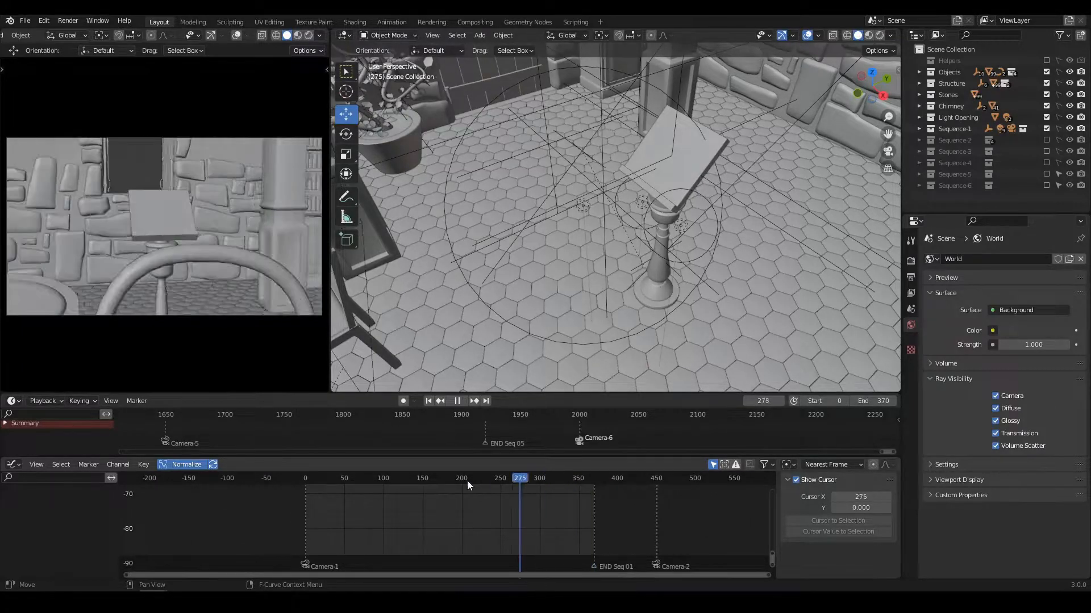
left_click_drag(558, 482, 307, 479)
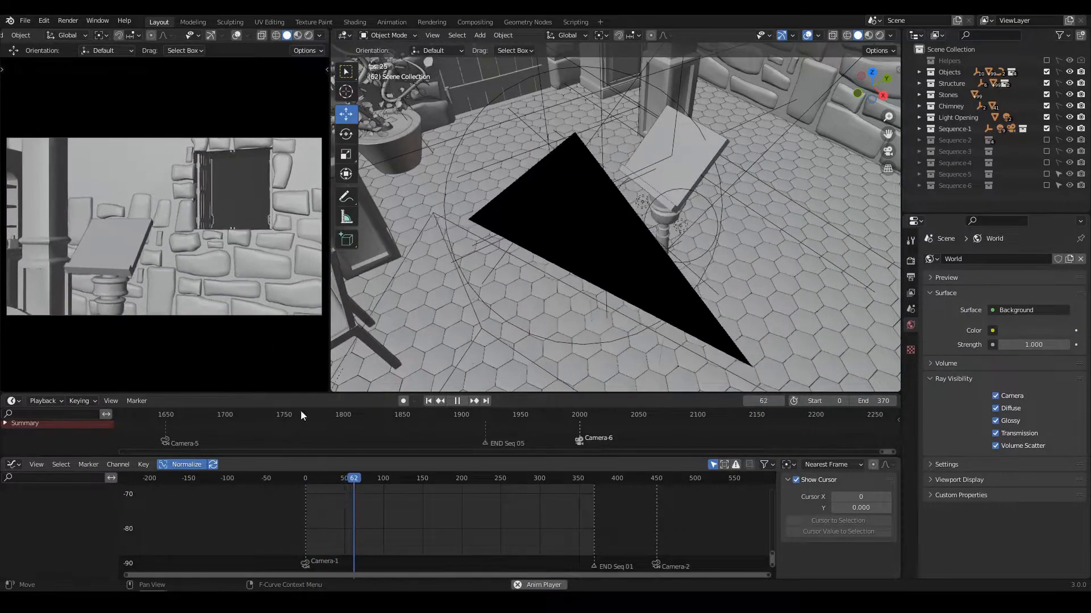
left_click_drag(387, 480, 438, 480)
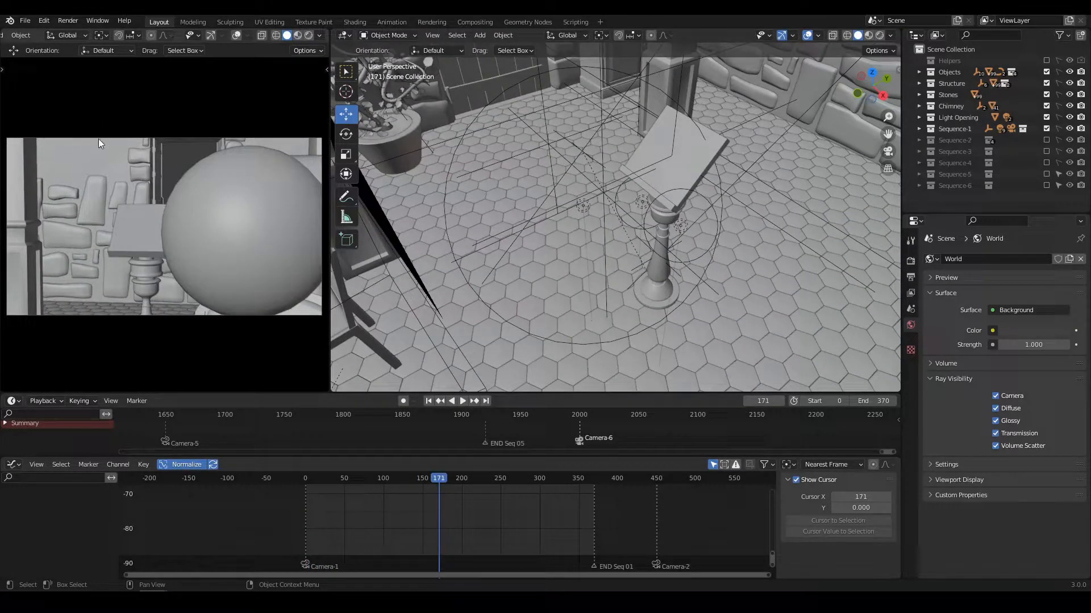
Run Viewport Render Animation on the camera view for frames 0 to 370 and close the render window.
scroll(73, 36, "up", 5)
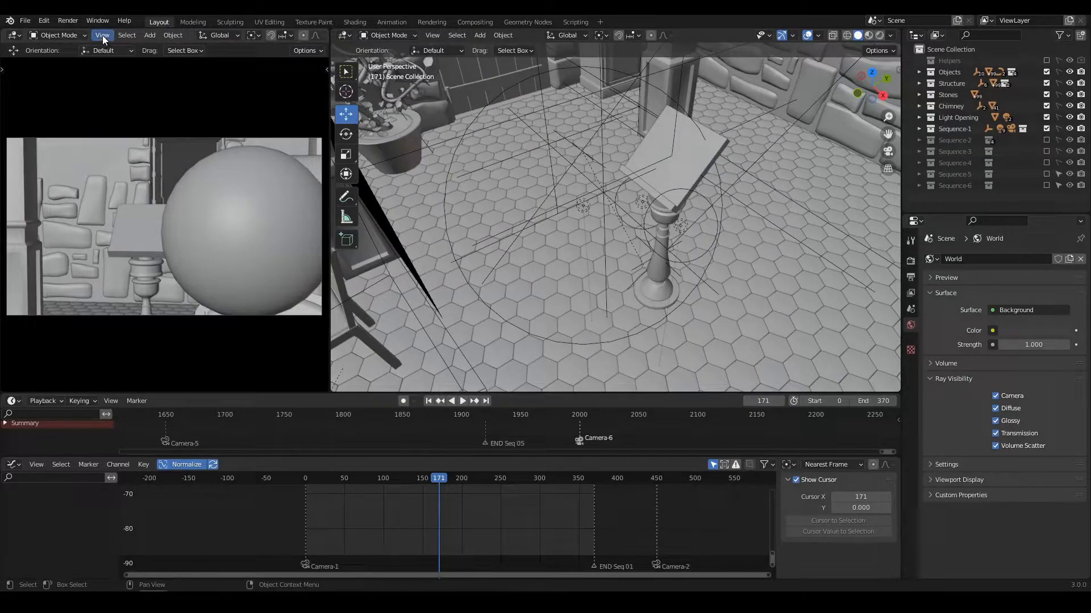
left_click(103, 35)
left_click(25, 21)
left_click(102, 35)
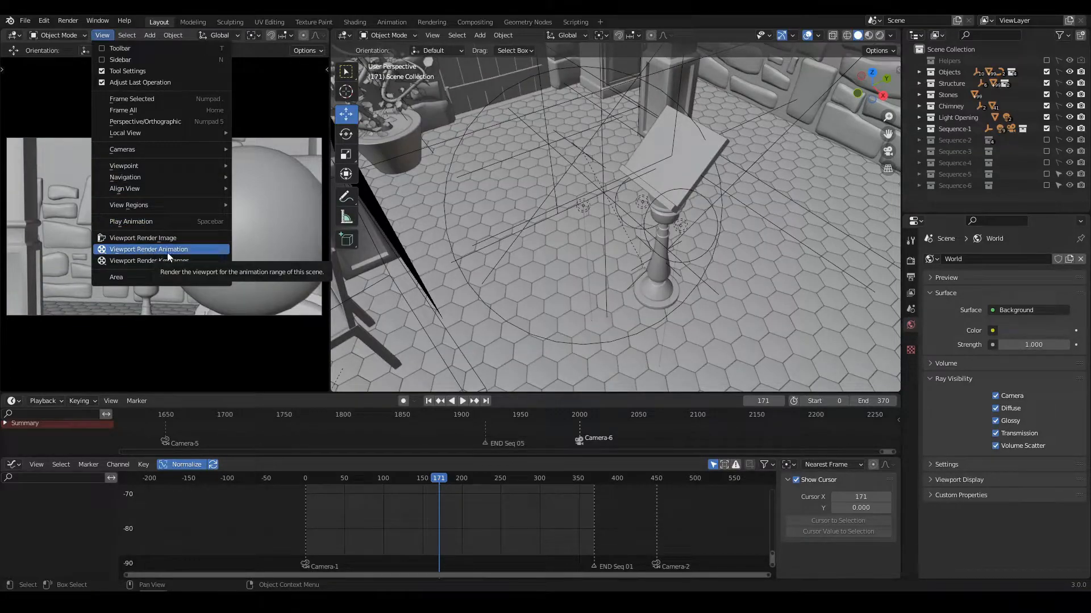
left_click(145, 249)
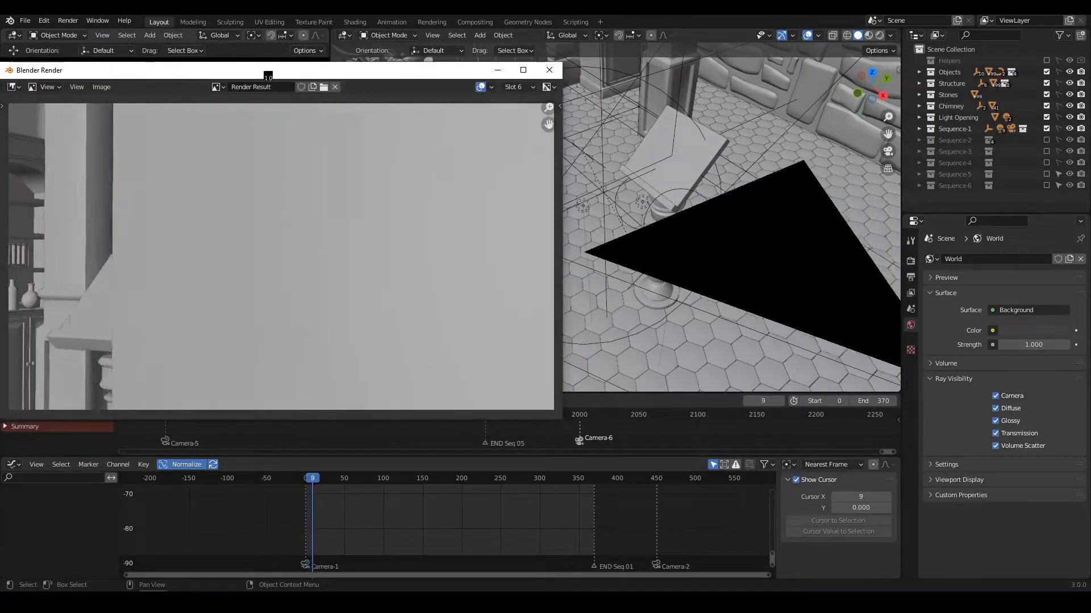
left_click_drag(267, 75, 401, 108)
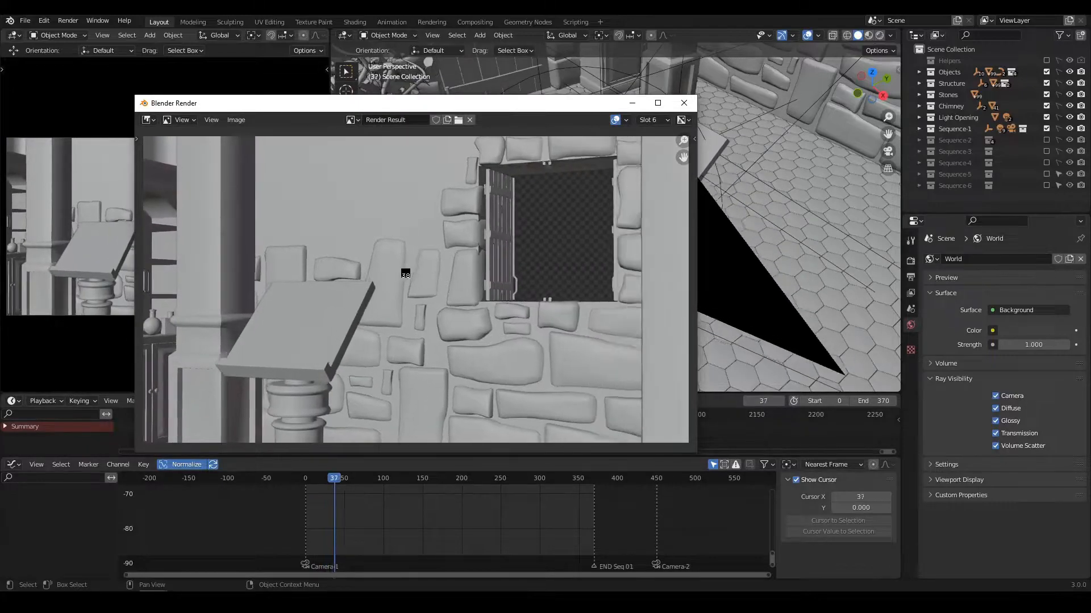
key("Escape")
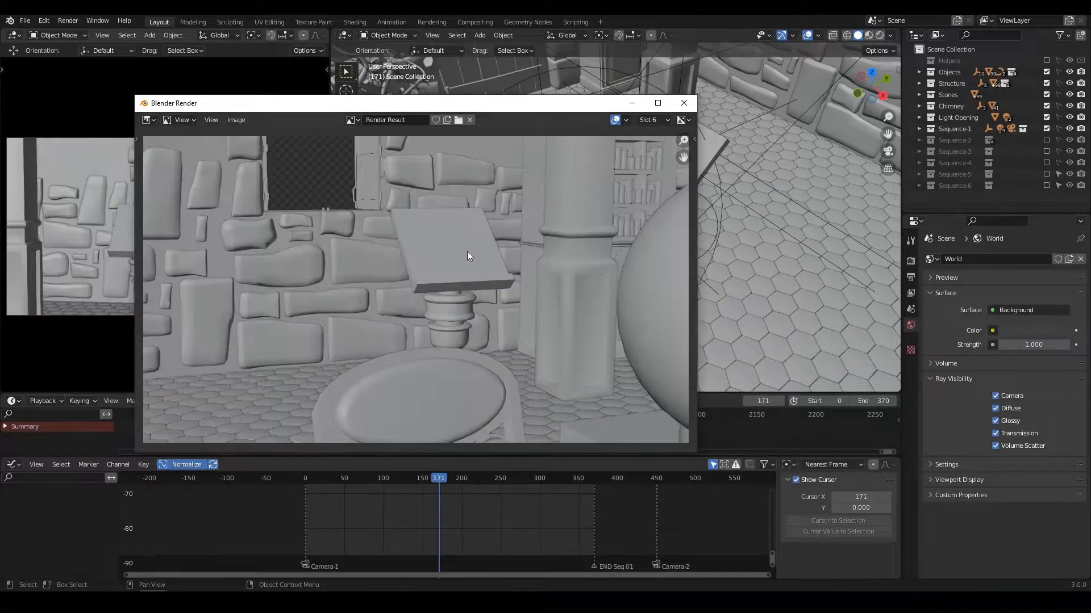
key("Escape")
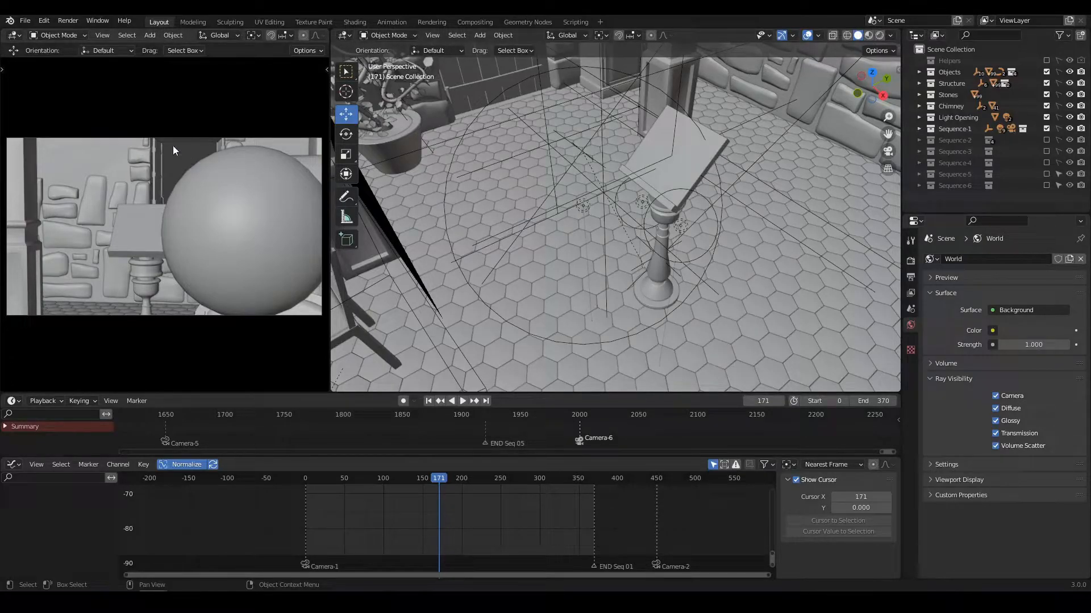
Open the rendered animation in the animation player, scrub through its frames and close it.
left_click(65, 21)
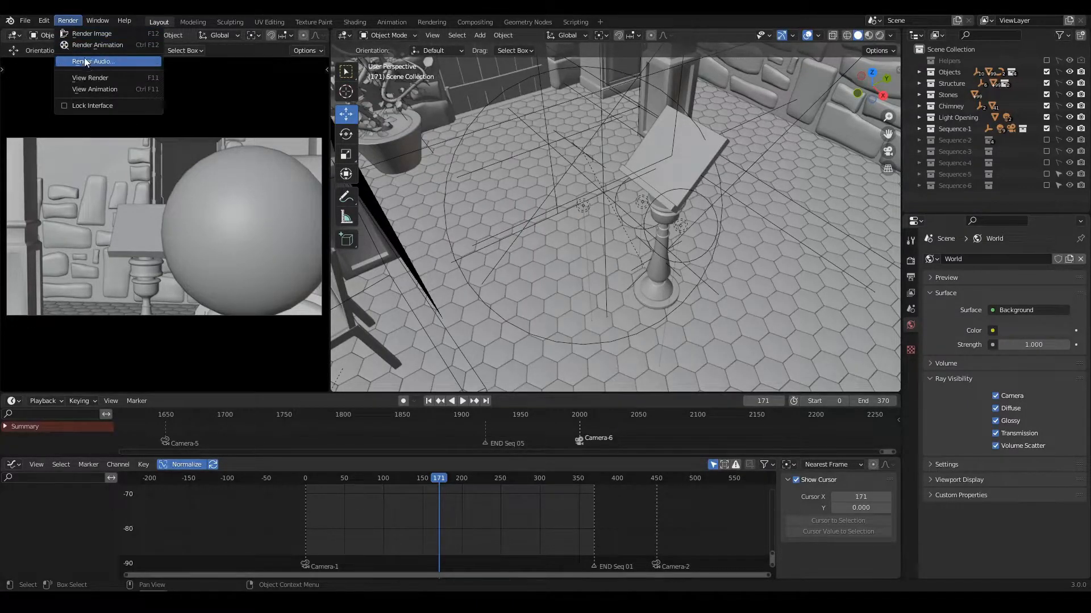
left_click(100, 89)
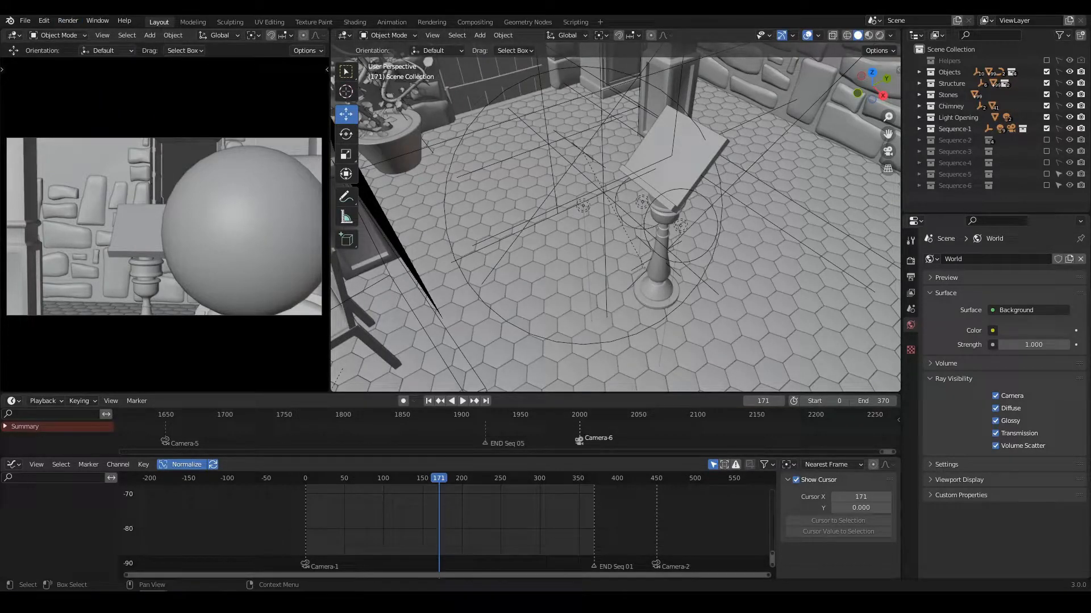
left_click_drag(788, 227, 427, 114)
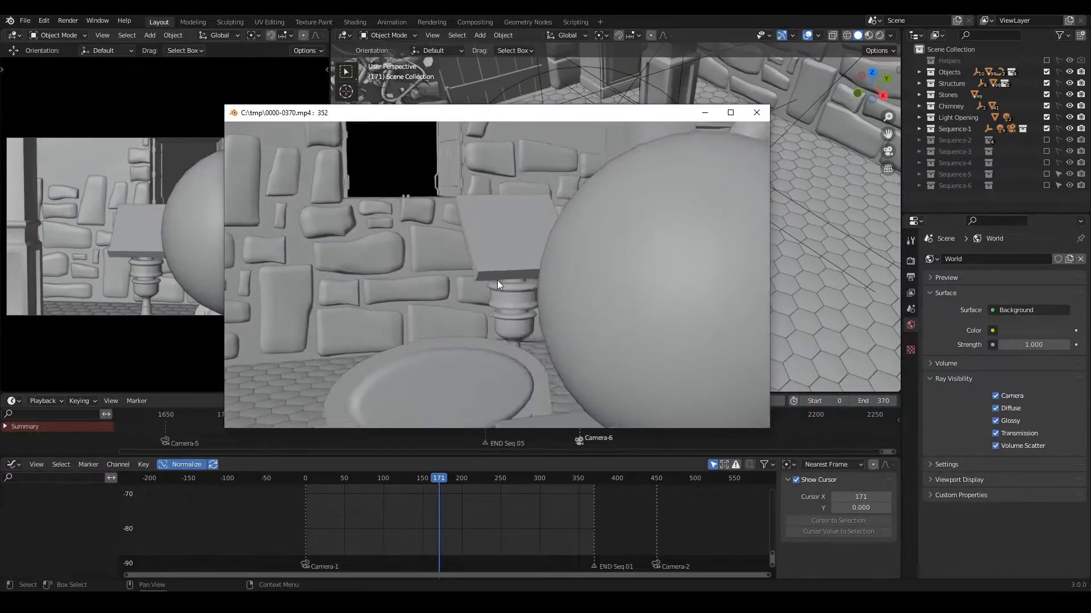
left_click_drag(575, 270, 445, 309)
left_click_drag(242, 306, 679, 307)
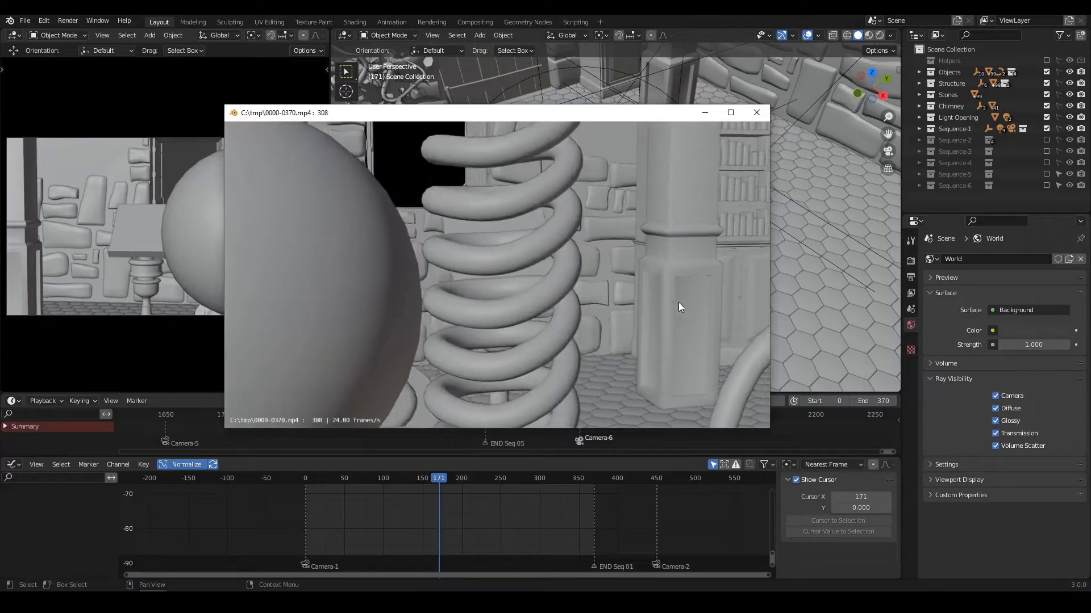
left_click_drag(586, 267, 603, 288)
key("Escape")
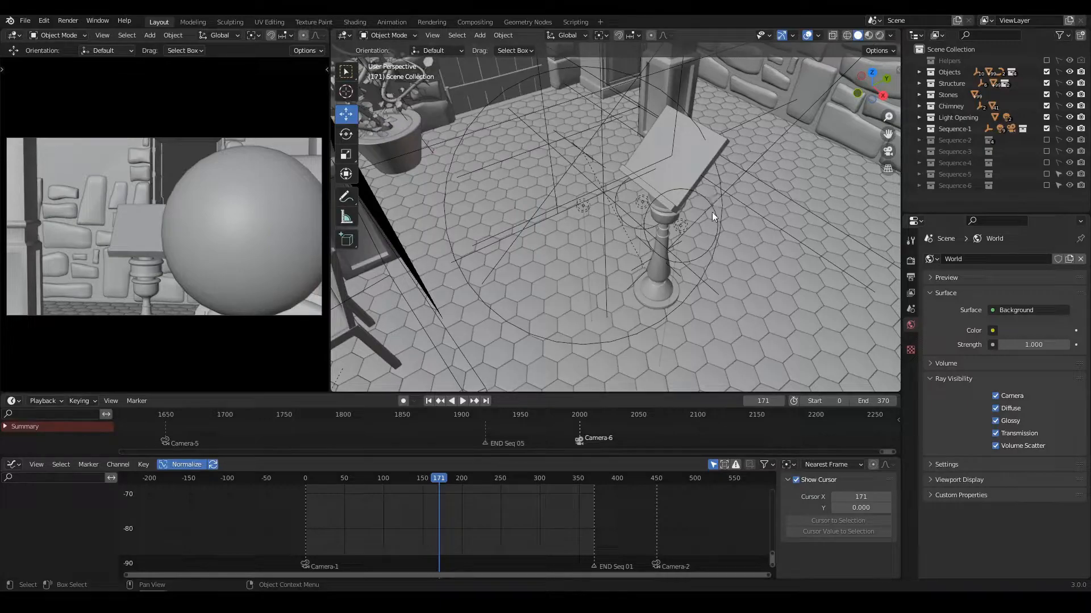
Exclude the Sequence-1 collection from the view layer and enable Sequence-6 instead.
middle_click_drag(605, 236, 701, 200)
left_click(1045, 128)
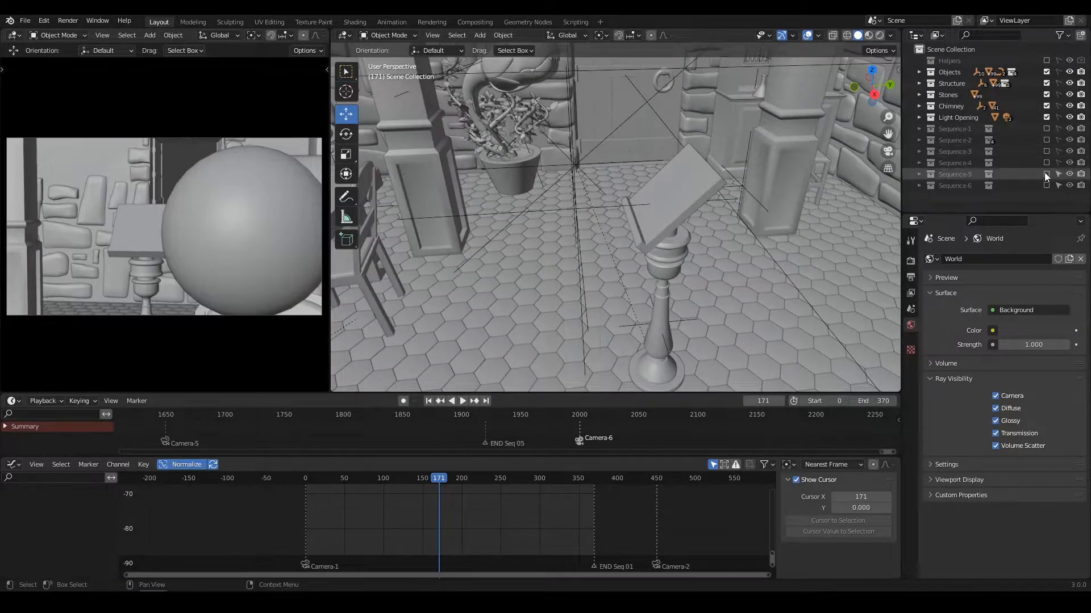
left_click(1047, 185)
middle_click_drag(602, 198, 647, 215)
Go to frame 1999 beside the Camera-6 marker and set it as the start of the frame range.
scroll(582, 523, "down", 3)
middle_click_drag(699, 518, 372, 523)
middle_click_drag(605, 514, 317, 519)
middle_click_drag(661, 519, 487, 519)
left_click_drag(475, 478, 480, 478)
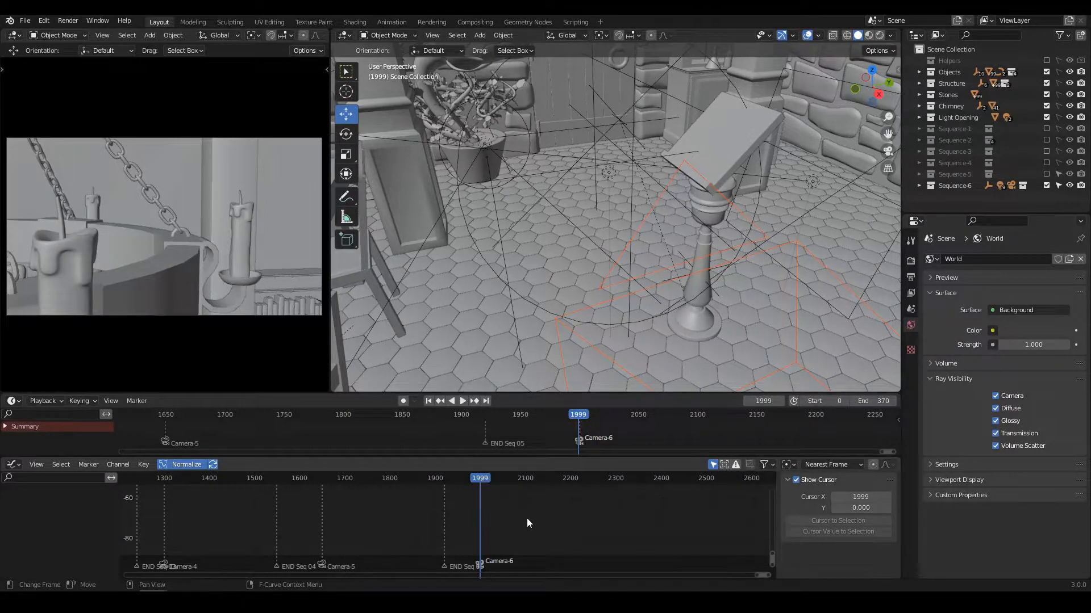
key("ctrl+Home")
Set frame 2476 as the end of the frame range, and return the playhead to frame 2000 at the Camera-6 marker.
middle_click_drag(610, 511, 485, 516)
left_click_drag(354, 480, 572, 480)
key("ctrl+End")
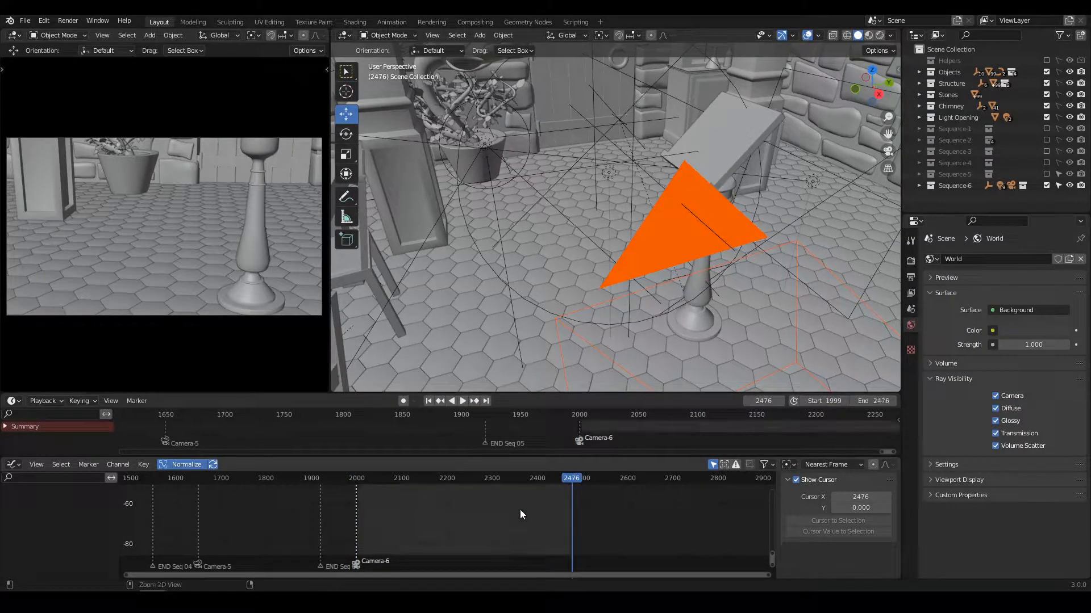
scroll(528, 516, "up", 4)
left_click_drag(446, 480, 394, 479)
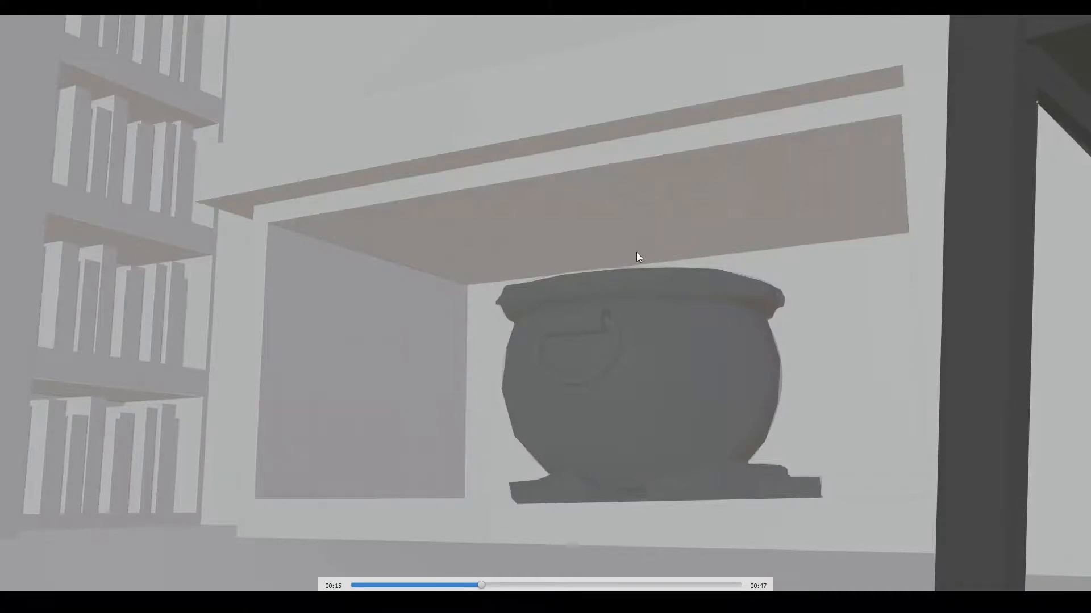
Take StoryBoard.mp4 out of full-screen playback in VLC media player and close the player to return to Blender.
left_click(611, 318)
double_click(656, 312)
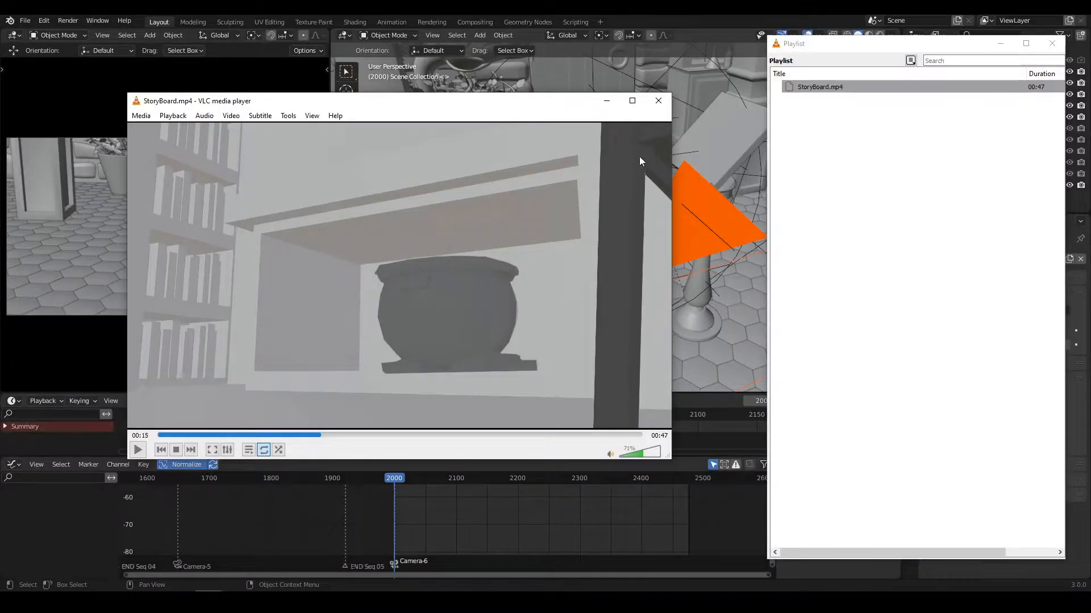
left_click(657, 100)
middle_click_drag(530, 274, 602, 266)
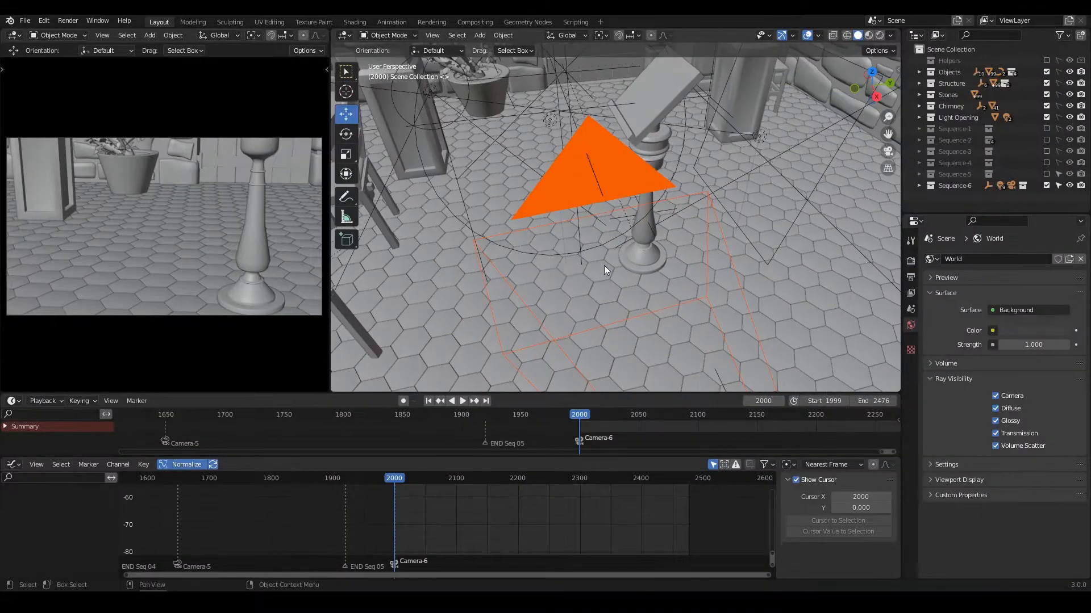
Clear the current selection and add a plane mesh to the scene.
middle_click_drag(547, 223, 639, 272)
middle_click_drag(503, 147, 502, 121)
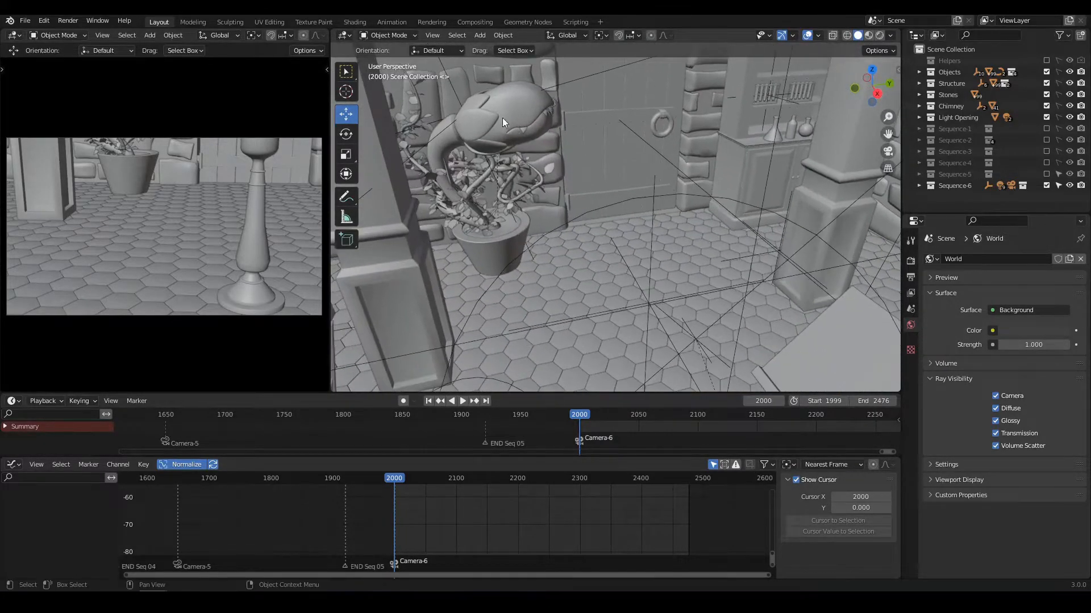
scroll(637, 282, "down", 4)
middle_click_drag(636, 281, 602, 240)
scroll(632, 275, "up", 4)
mouse_move(632, 275)
middle_mouse_down()
mouse_move(681, 258)
mouse_move(621, 280)
mouse_move(656, 269)
mouse_move(636, 282)
mouse_move(565, 270)
mouse_move(597, 296)
mouse_move(684, 305)
mouse_move(650, 274)
middle_mouse_up()
left_click(644, 282)
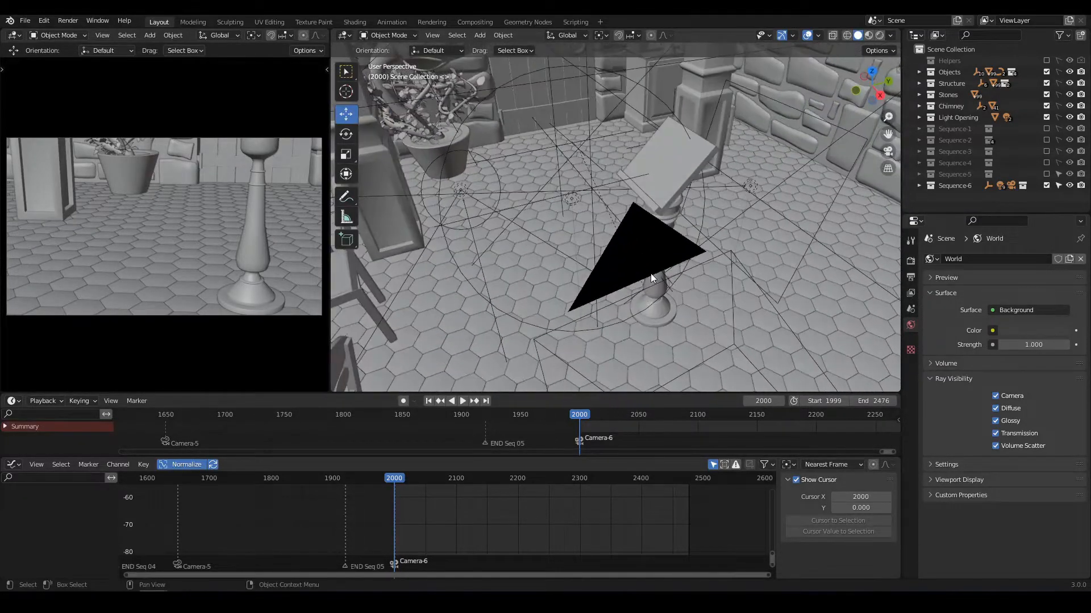
middle_click_drag(704, 238, 673, 279)
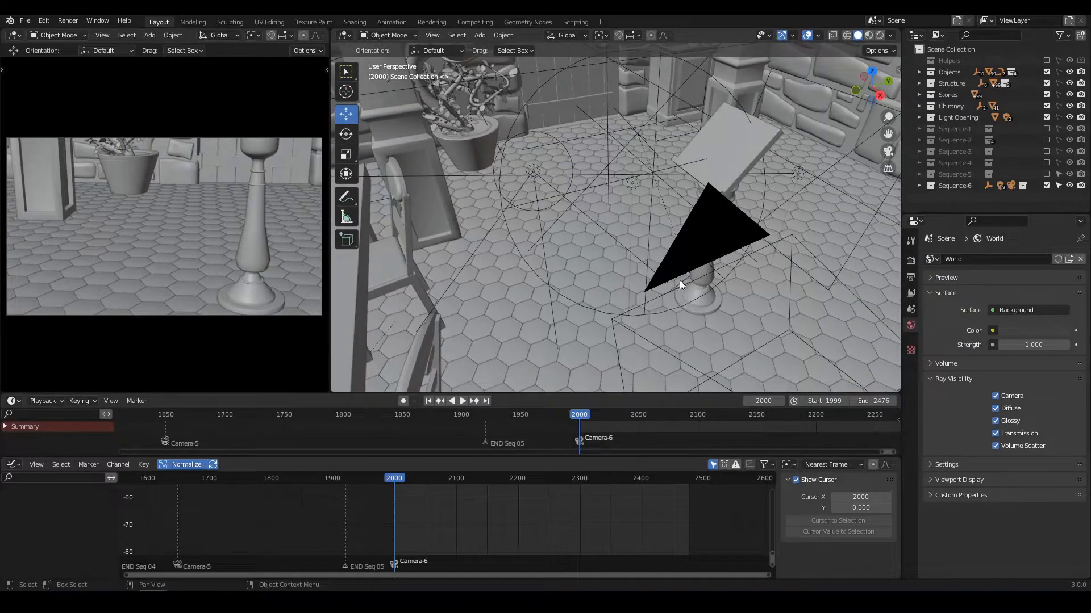
key("shift+a")
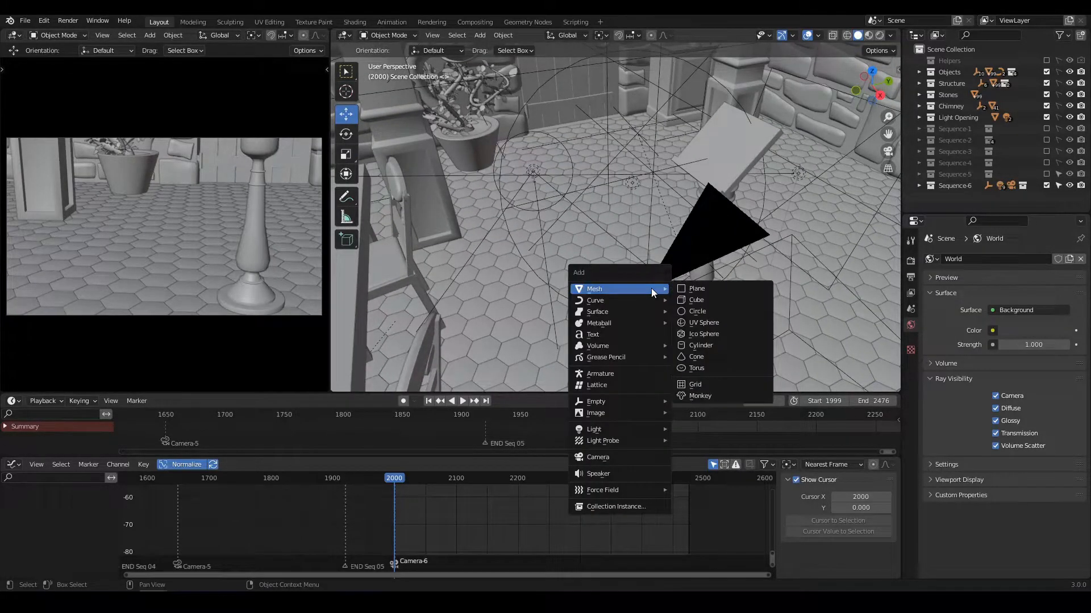
left_click(698, 288)
Display the viewport as wireframe and move the plane about -2.82 m in Y and -0.71 m in Z.
mouse_move(564, 285)
middle_mouse_down()
mouse_move(574, 220)
mouse_move(644, 210)
mouse_move(659, 241)
mouse_move(635, 244)
mouse_move(663, 229)
mouse_move(671, 188)
middle_mouse_up()
key("z")
left_click(577, 243)
scroll(649, 272, "down", 5)
key("g")
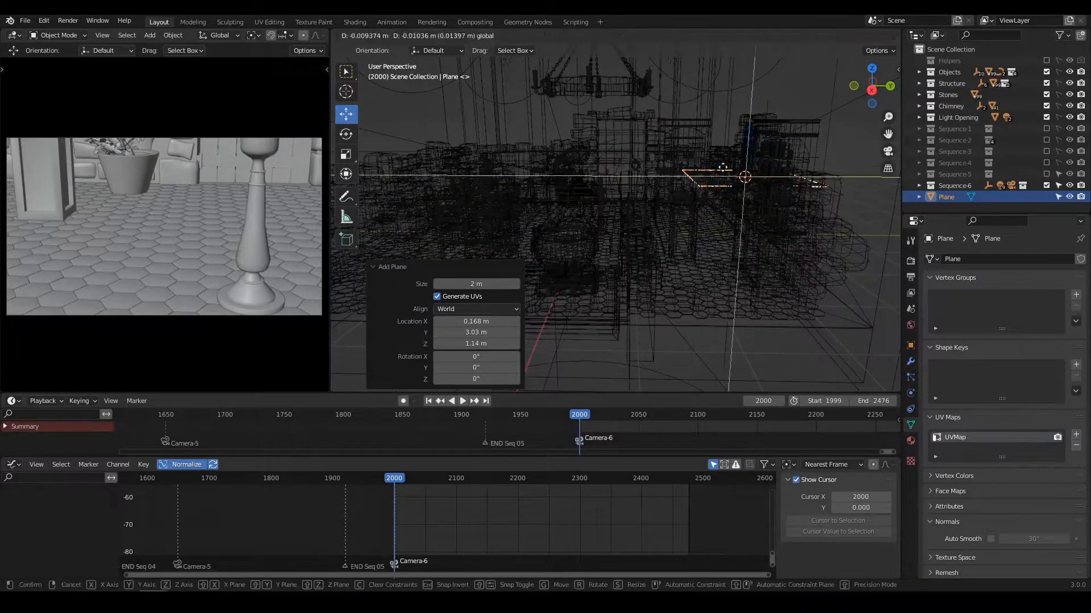
left_click(575, 205)
Narrow the plane to about 0.62 along global Y and scale it down uniformly.
middle_click_drag(575, 205, 652, 274)
scroll(653, 258, "up", 3)
key("s")
key("y")
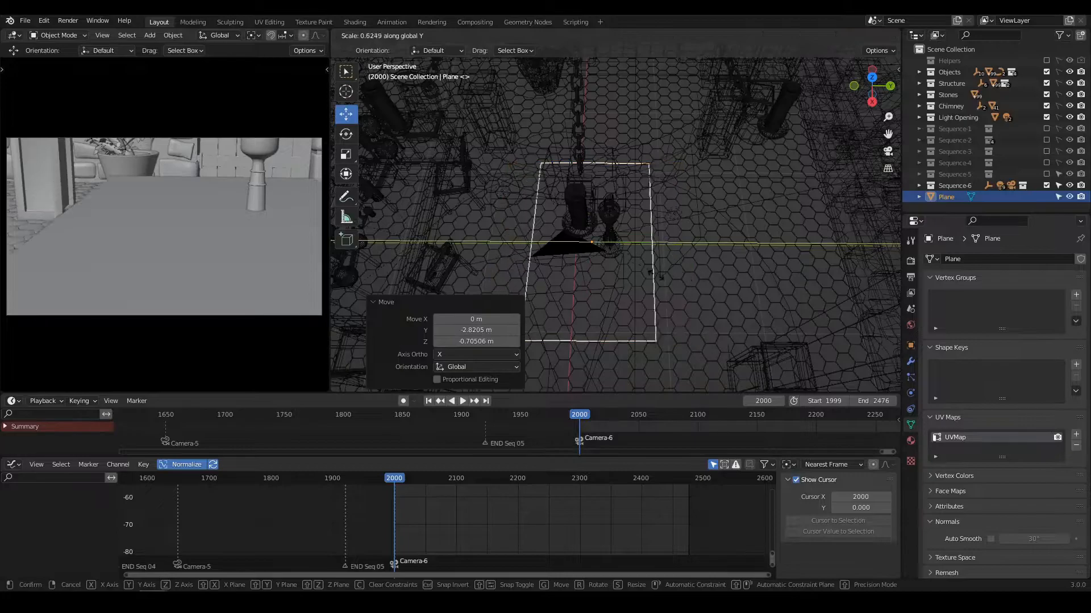
left_click(653, 275)
key("s")
left_click(591, 284)
Position the plane low over the floor in front of the potted plant, rotated 15.2° about Z.
middle_click_drag(591, 284, 656, 227)
left_click_drag(671, 209, 544, 208)
scroll(636, 275, "up", 2)
middle_click_drag(673, 272, 616, 182)
left_click_drag(614, 170, 617, 282)
middle_click_drag(616, 278, 680, 312)
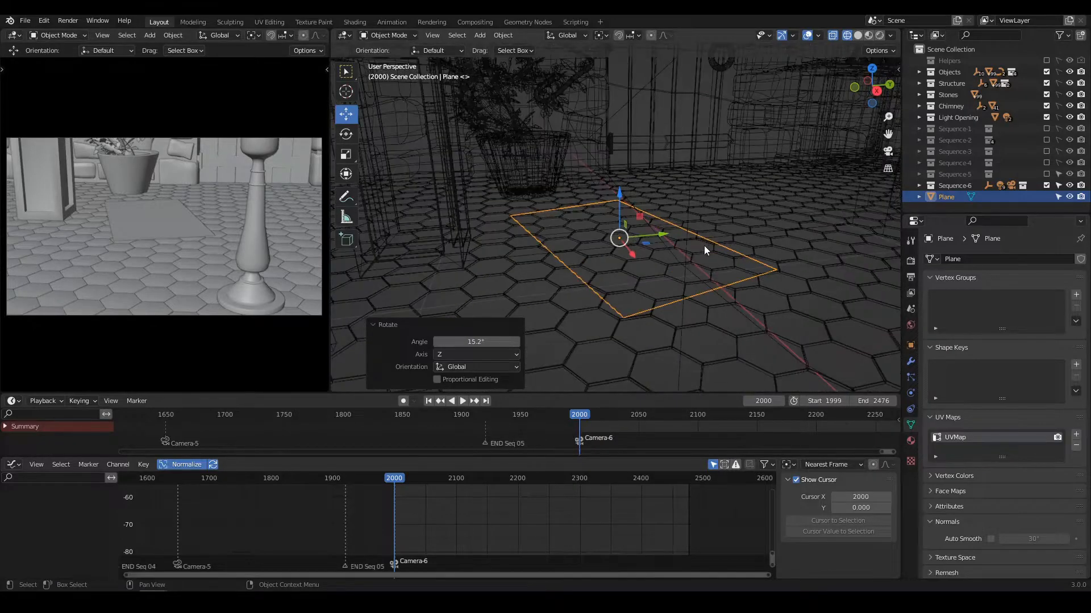
Rename the plane as Plane Particles Spawner.
mouse_move(703, 245)
middle_mouse_down()
mouse_move(692, 247)
mouse_move(688, 230)
mouse_move(686, 254)
middle_mouse_up()
key("F2")
type("Plane Spawner")
key("ctrl+Left")
type("Part")
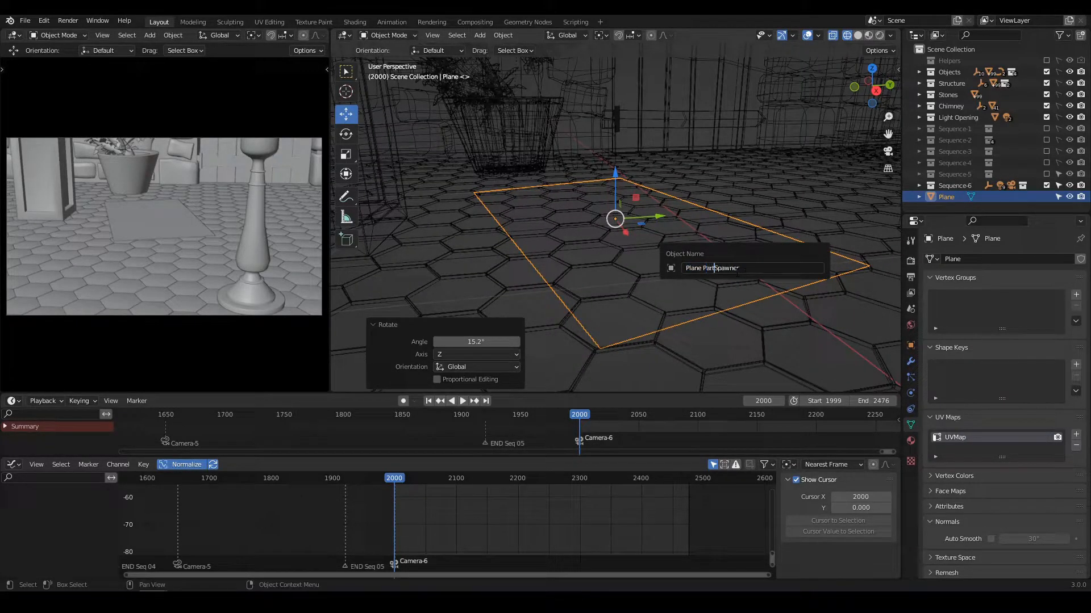
type("icles")
key("Return")
Add an emitter particle system to the plane and render its particles as the Leaves Particles collection.
left_click(911, 378)
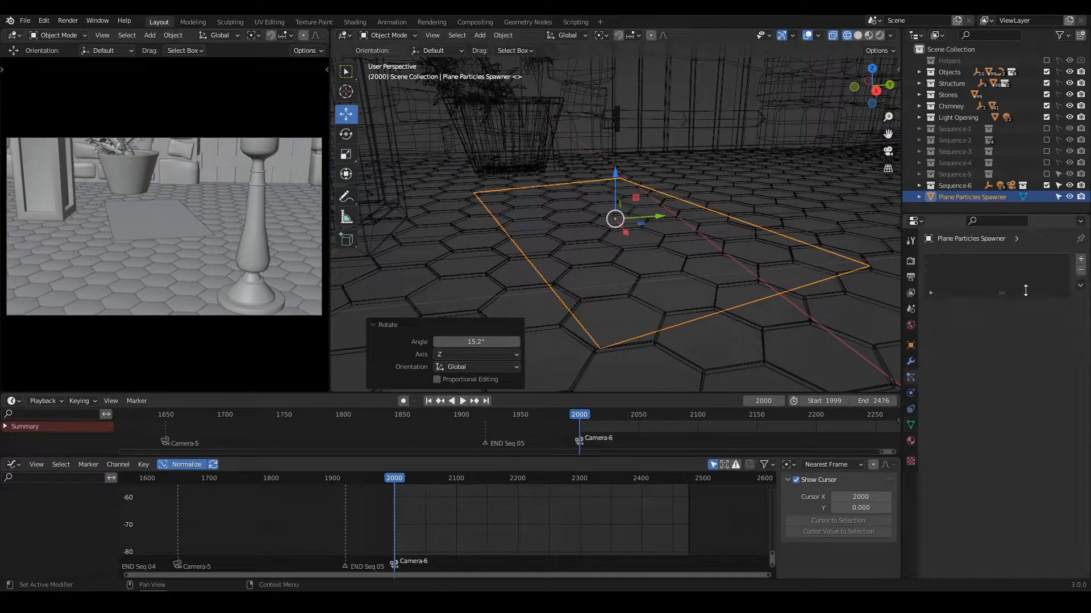
left_click(1080, 261)
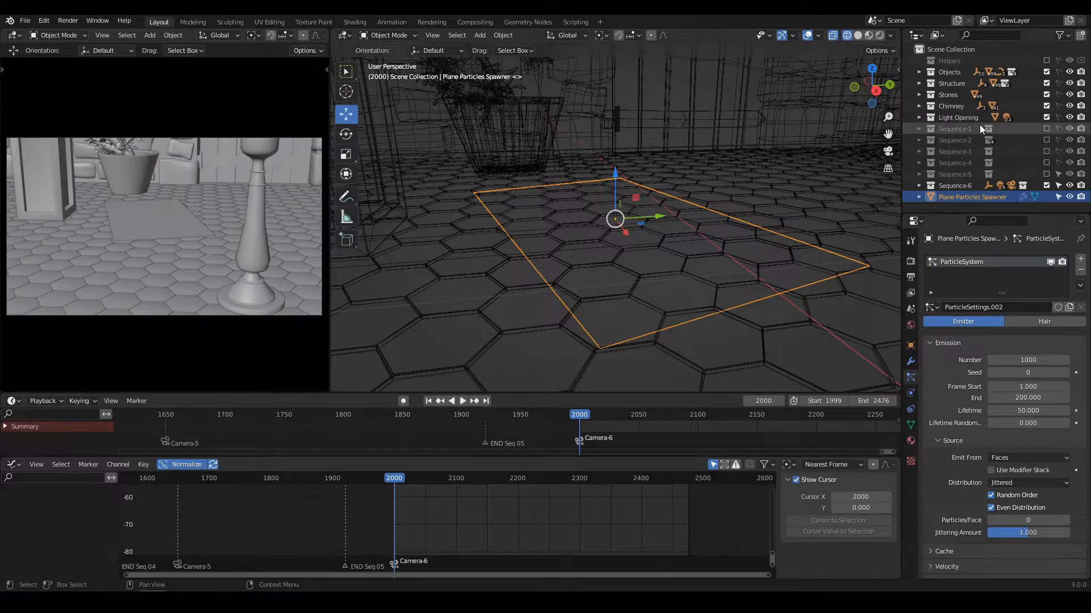
scroll(949, 393, "down", 8)
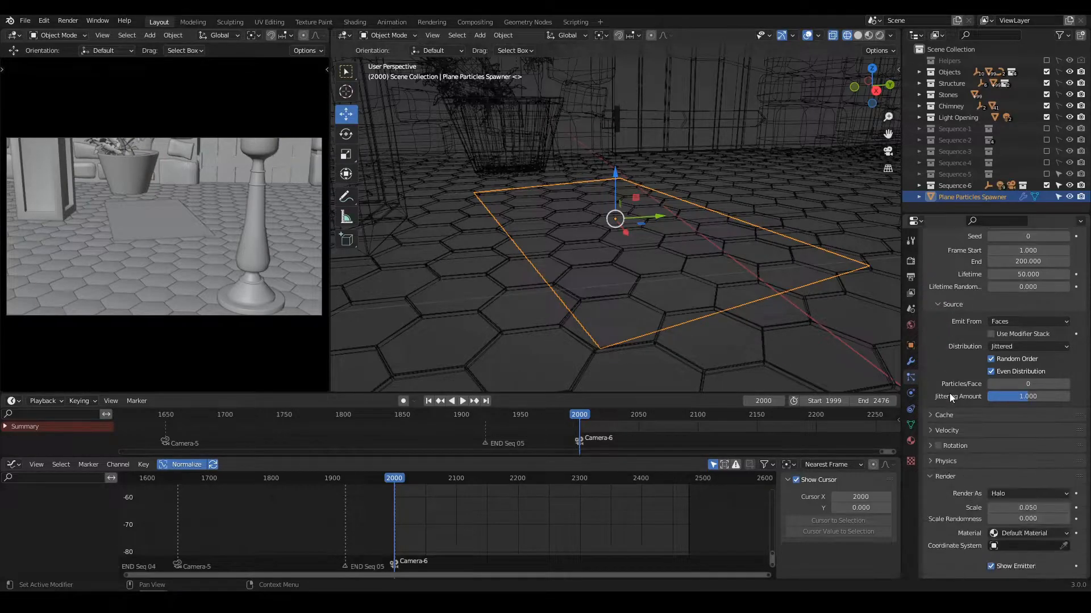
left_click(1006, 400)
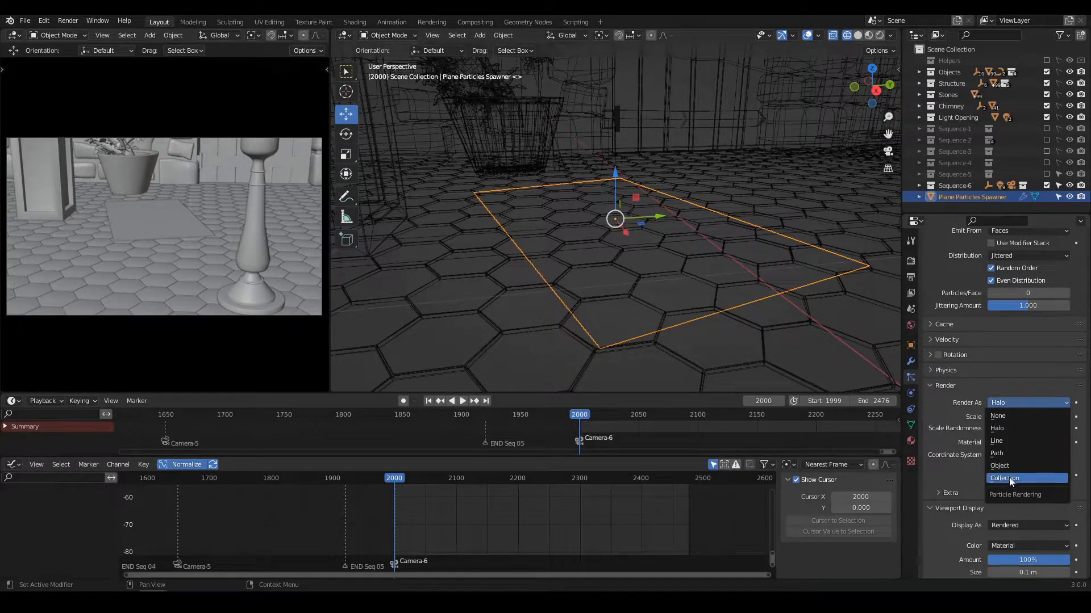
left_click(1017, 479)
scroll(1017, 479, "down", 4)
left_click(1019, 372)
type("lea")
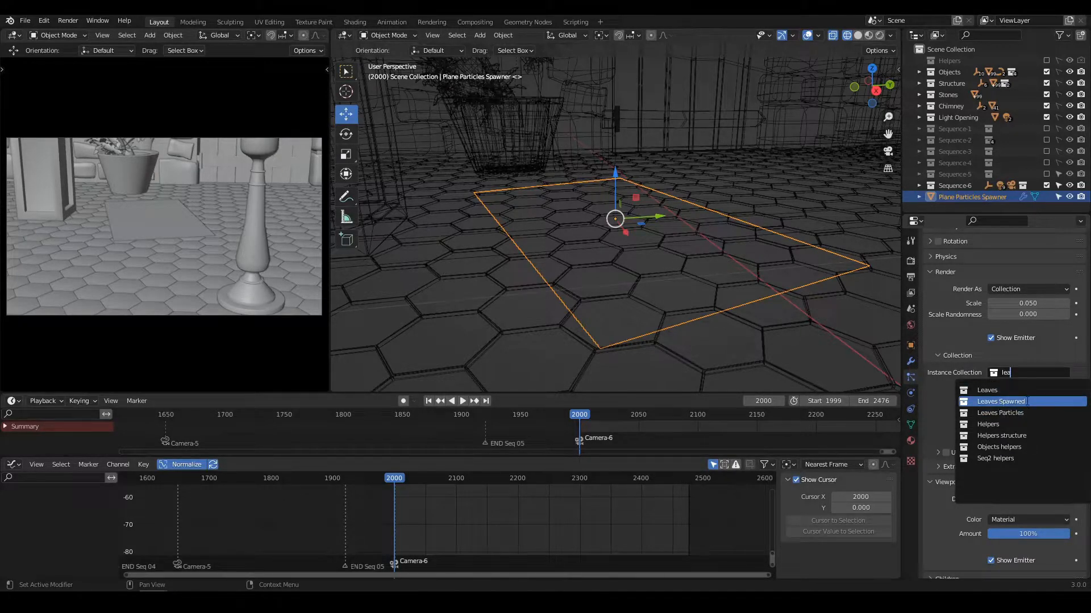
left_click(1011, 413)
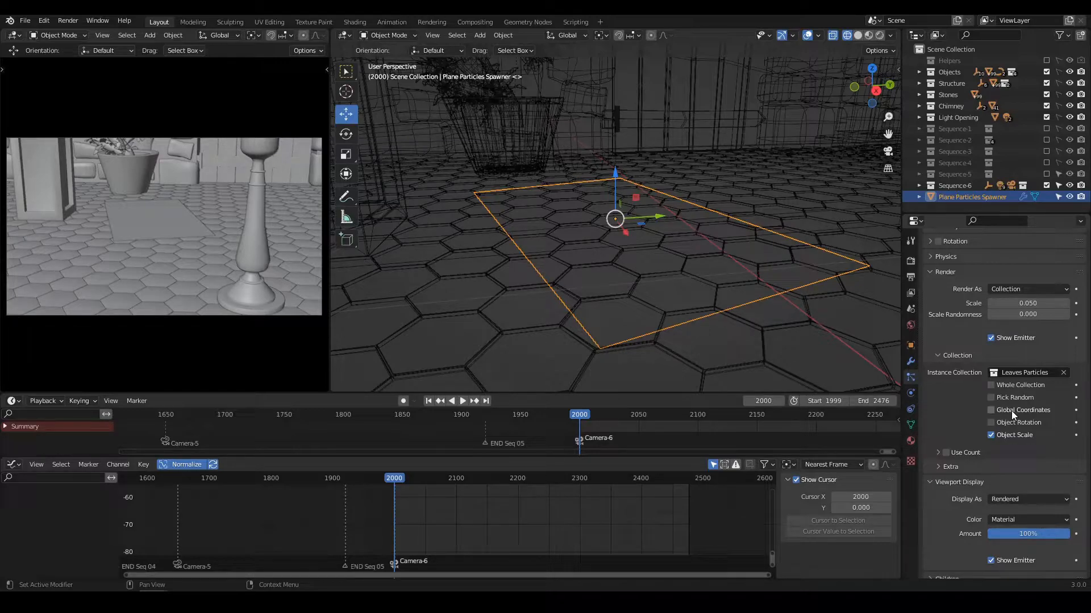
Set the particle emission to start at frame 2000 and end at frame 2300.
middle_click_drag(609, 244, 608, 341, "shift")
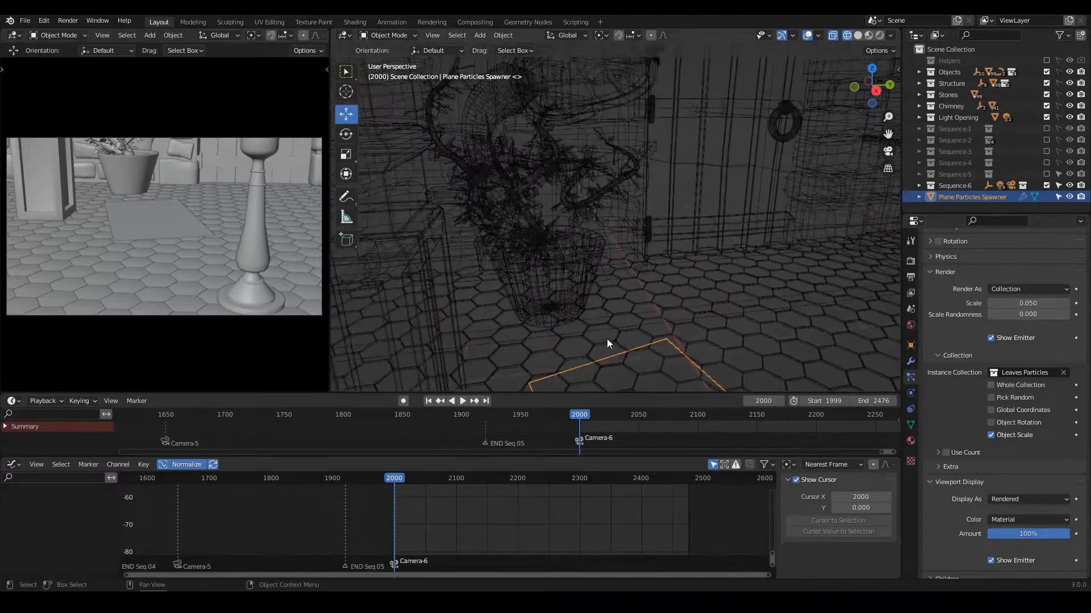
mouse_move(652, 243)
middle_mouse_down()
mouse_move(611, 260)
mouse_move(651, 251)
middle_mouse_up()
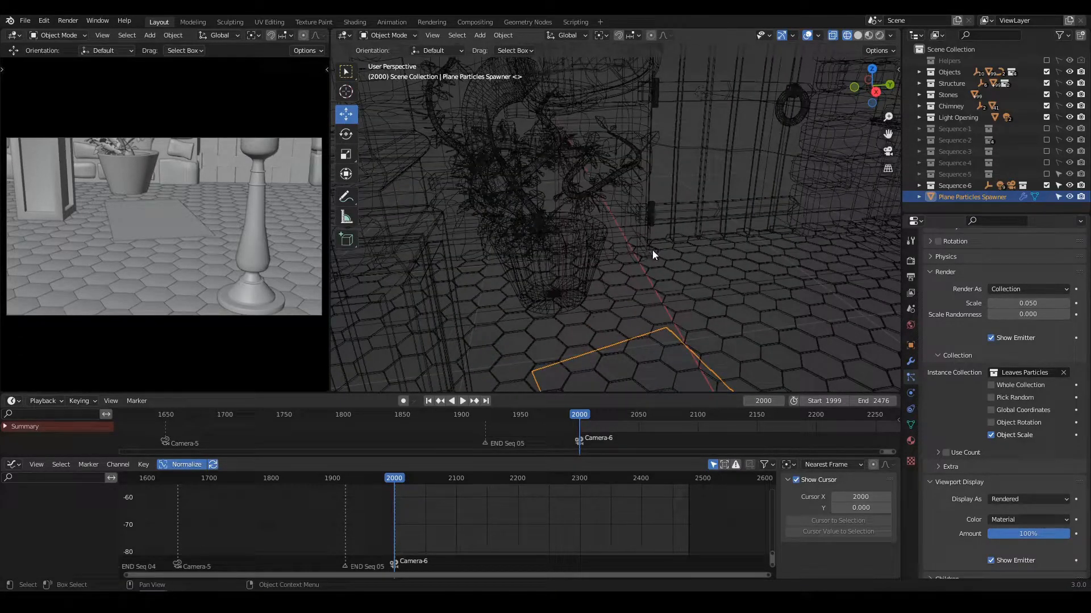
scroll(649, 247, "down", 3)
middle_click_drag(706, 306, 694, 274, "shift")
scroll(694, 274, "up", 1)
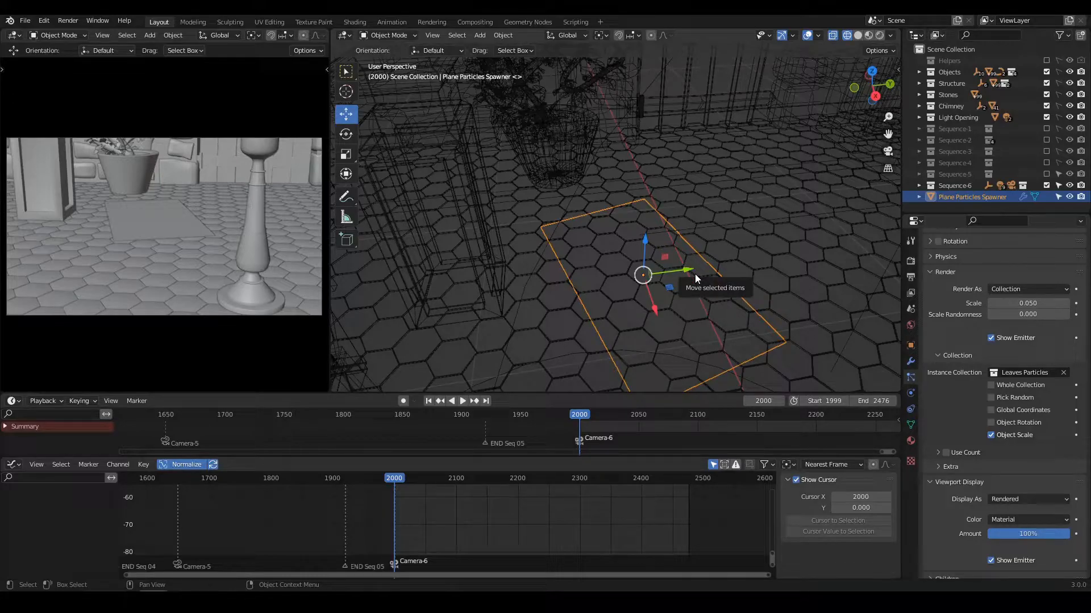
middle_click_drag(715, 328, 698, 279)
scroll(959, 375, "up", 12)
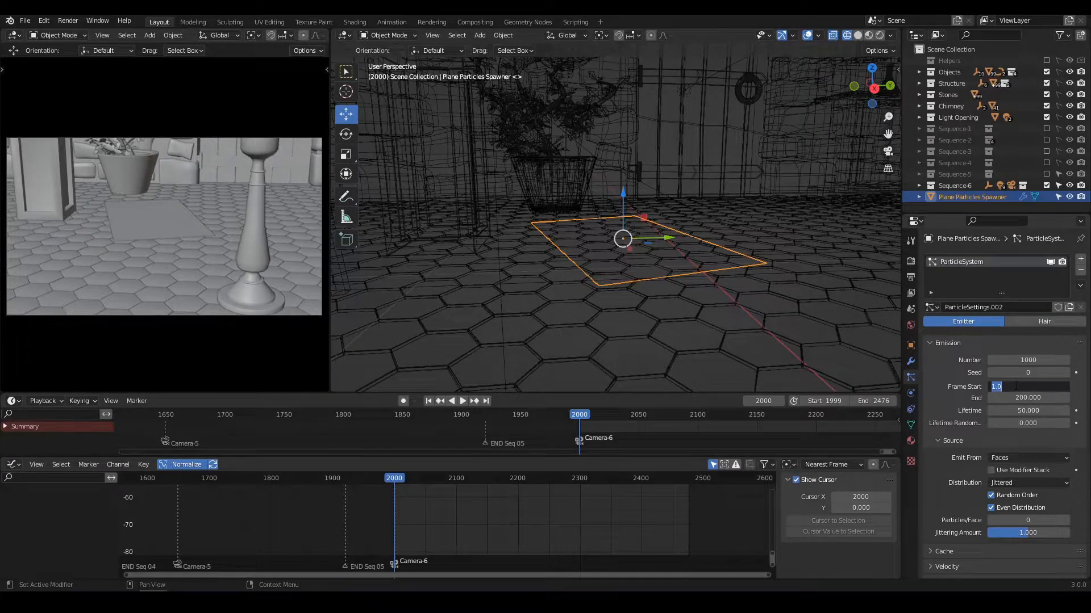
key("Tab")
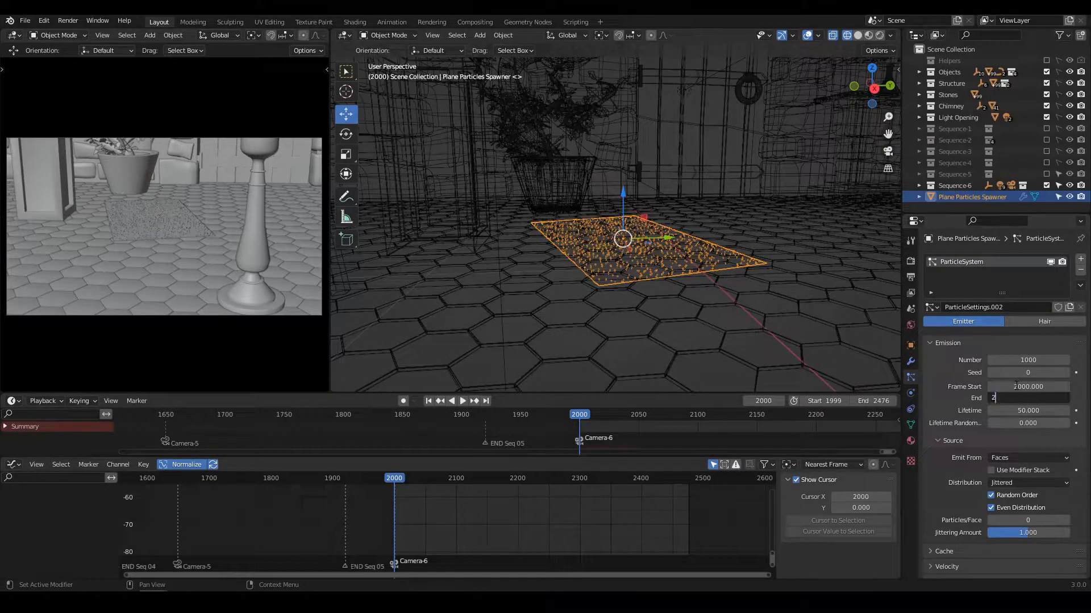
key("Return")
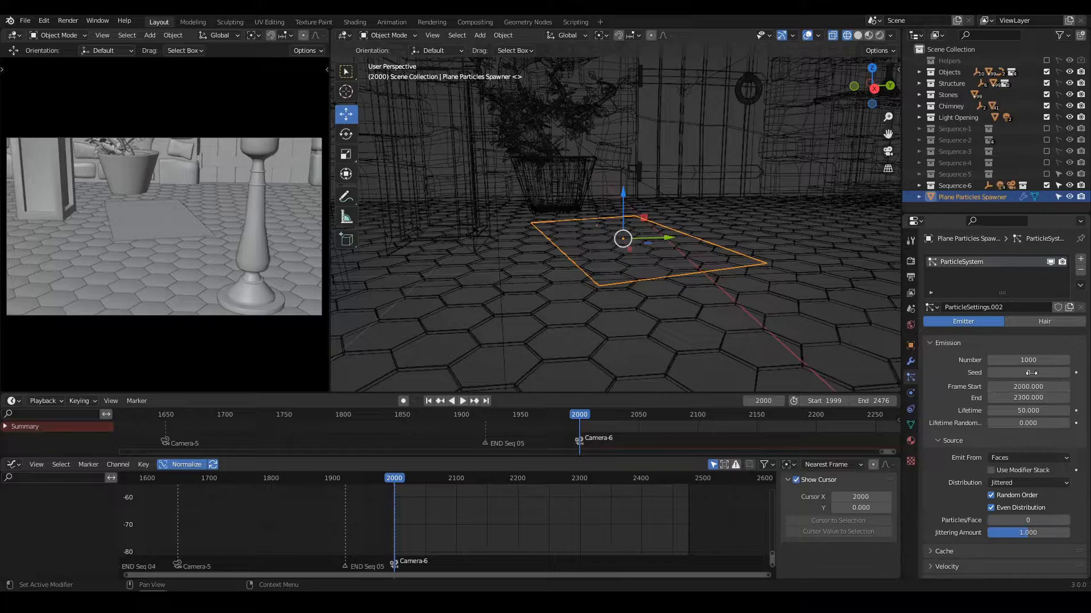
Set the particle lifetime to 500 frames and the number of particles to 500.
left_click(1024, 410)
type("500")
key("Return")
left_click(1021, 359)
type("500")
key("Return")
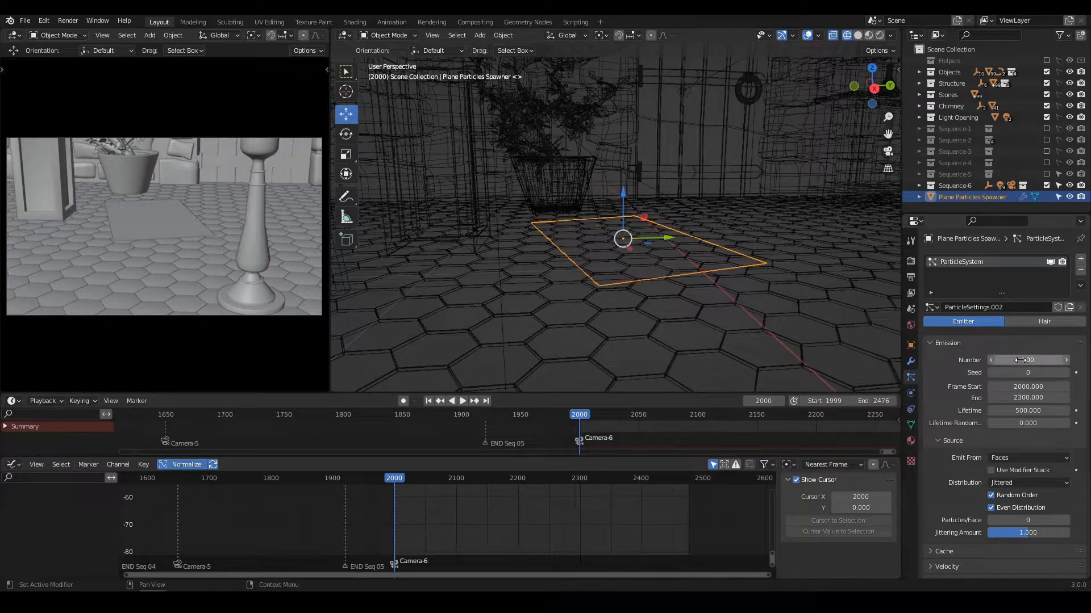
Play the animation near the Camera-6 marker to check the particle emission, stopping at frame 2008.
middle_click_drag(493, 217, 490, 243)
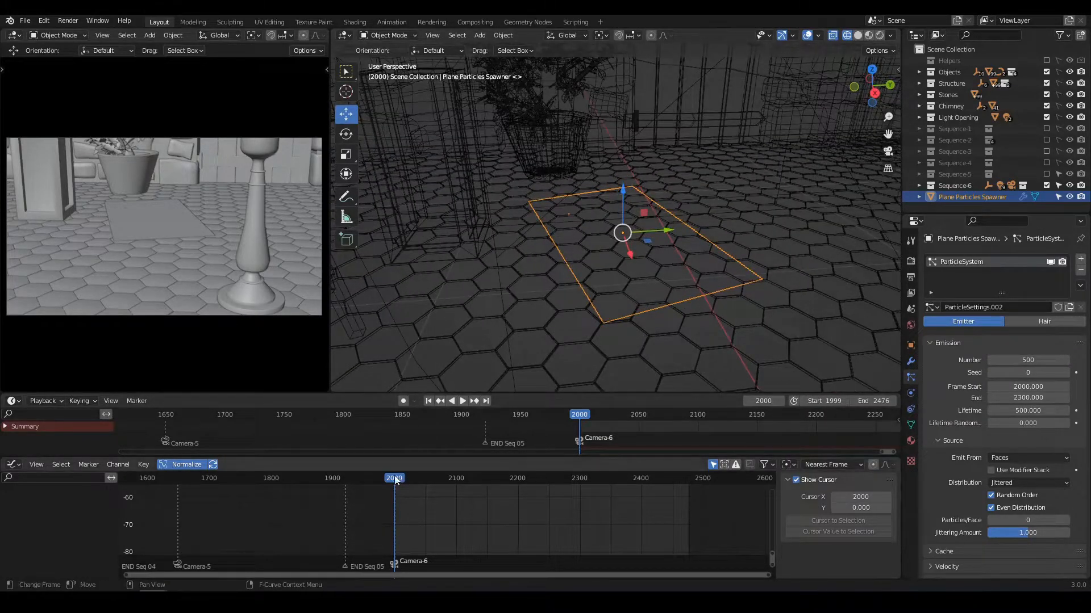
key("space")
left_click_drag(412, 480, 398, 478)
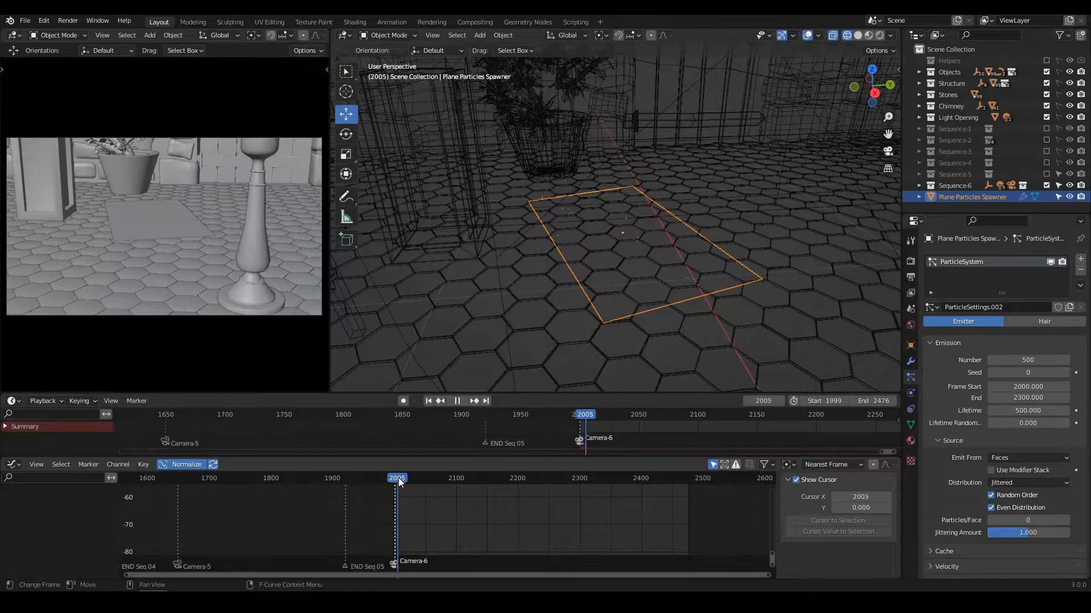
key("space")
scroll(567, 282, "up", 1)
scroll(568, 277, "up", 2)
Set the particle render scale to 1.170 and scale randomness to 0.265, with the viewport in solid shading.
scroll(966, 444, "down", 8)
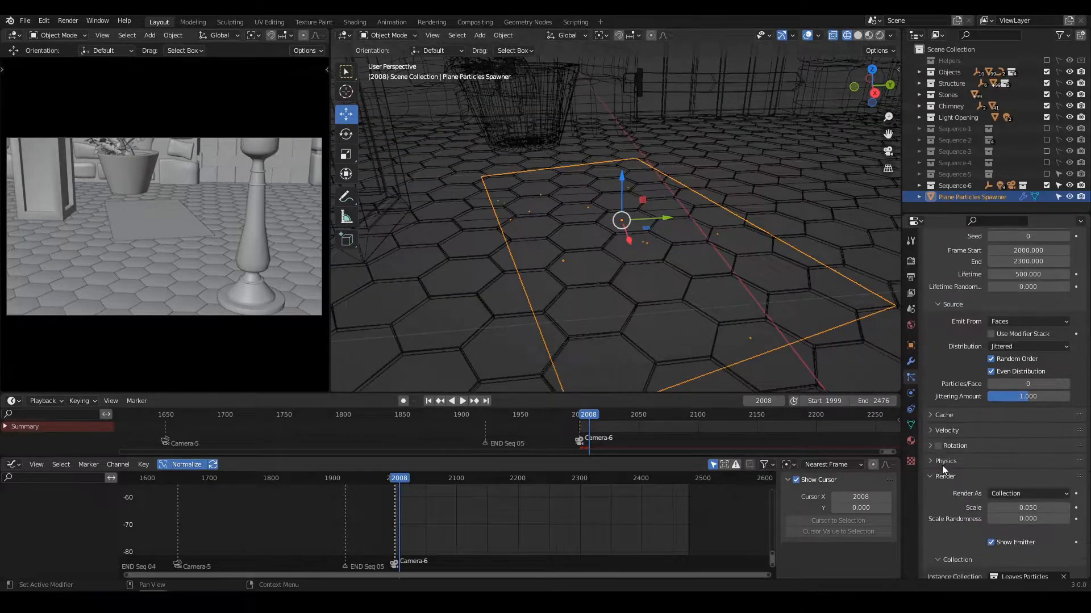
scroll(967, 480, "down", 2)
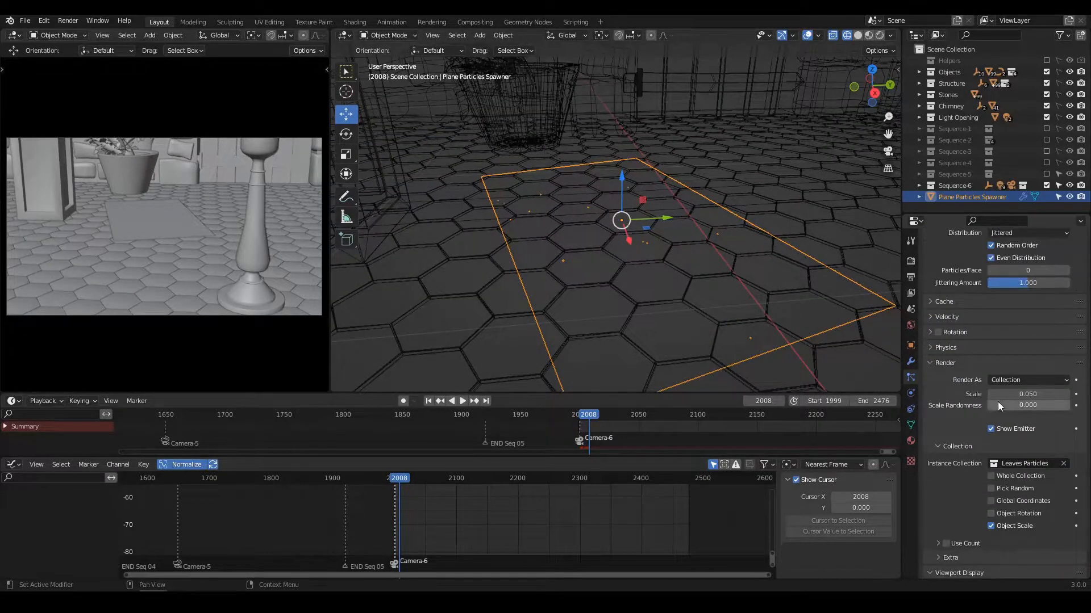
left_click_drag(1017, 395, 1044, 394)
mouse_move(662, 275)
middle_mouse_down()
mouse_move(642, 315)
mouse_move(625, 282)
mouse_move(691, 292)
mouse_move(683, 267)
mouse_move(606, 270)
mouse_move(692, 336)
mouse_move(615, 307)
mouse_move(659, 307)
mouse_move(571, 290)
mouse_move(670, 310)
middle_mouse_up()
key("z")
left_click(665, 277)
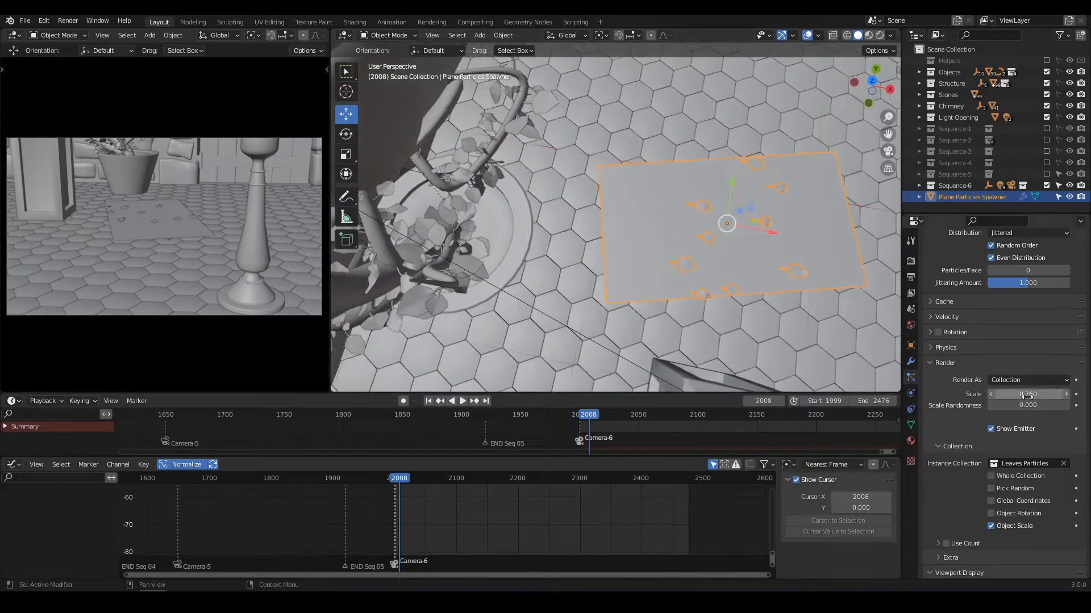
mouse_move(1036, 406)
left_mouse_down()
mouse_move(1059, 406)
mouse_move(1052, 395)
left_mouse_up()
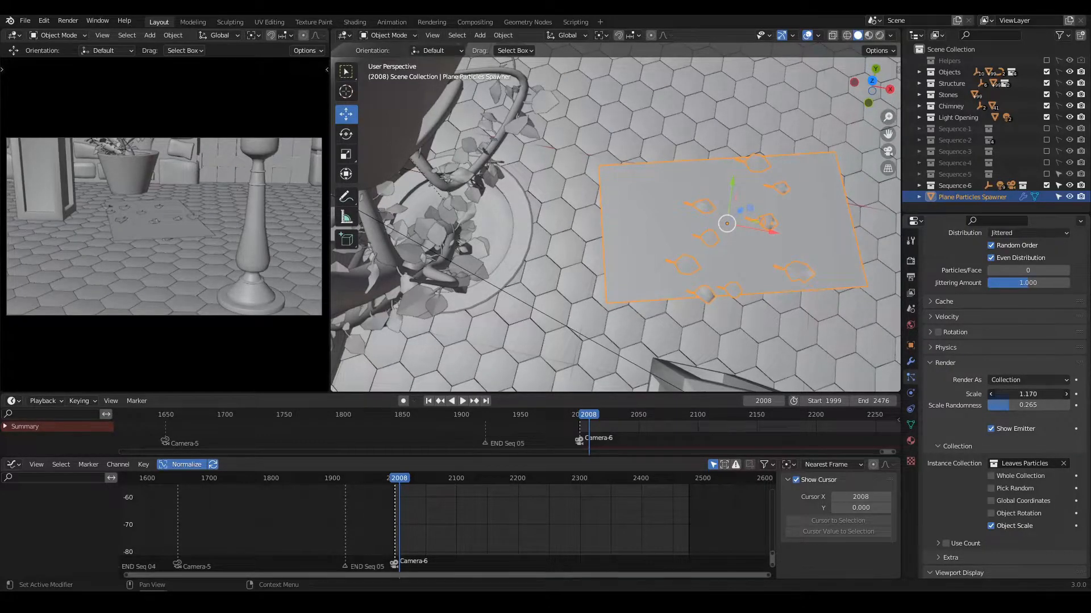
Set the particles' normal velocity to 0 m/s.
middle_click_drag(691, 302, 635, 284)
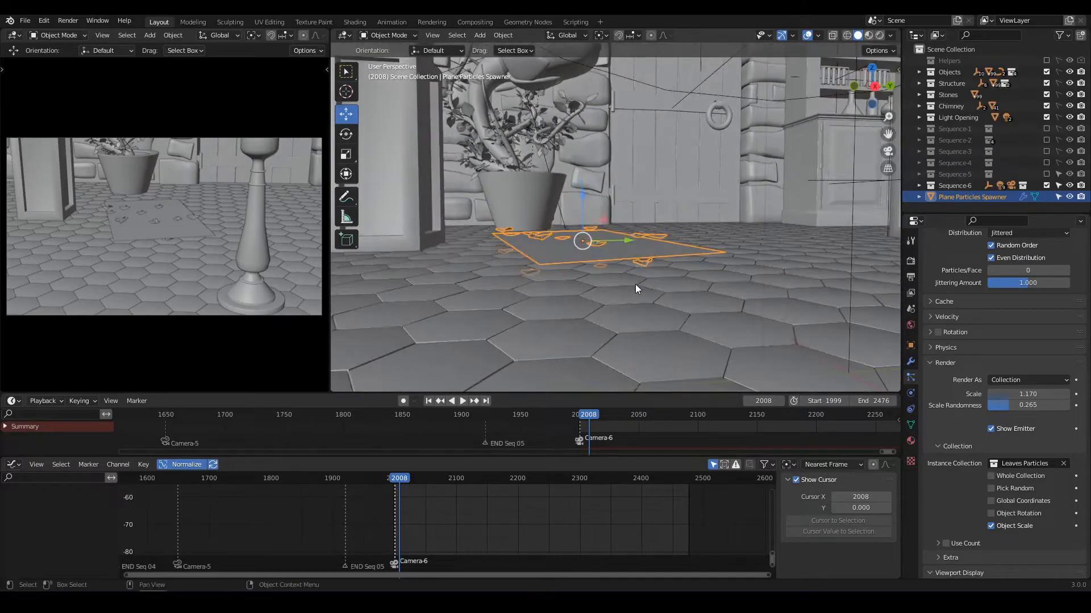
left_click(943, 363)
left_click(950, 336)
left_click(1032, 353)
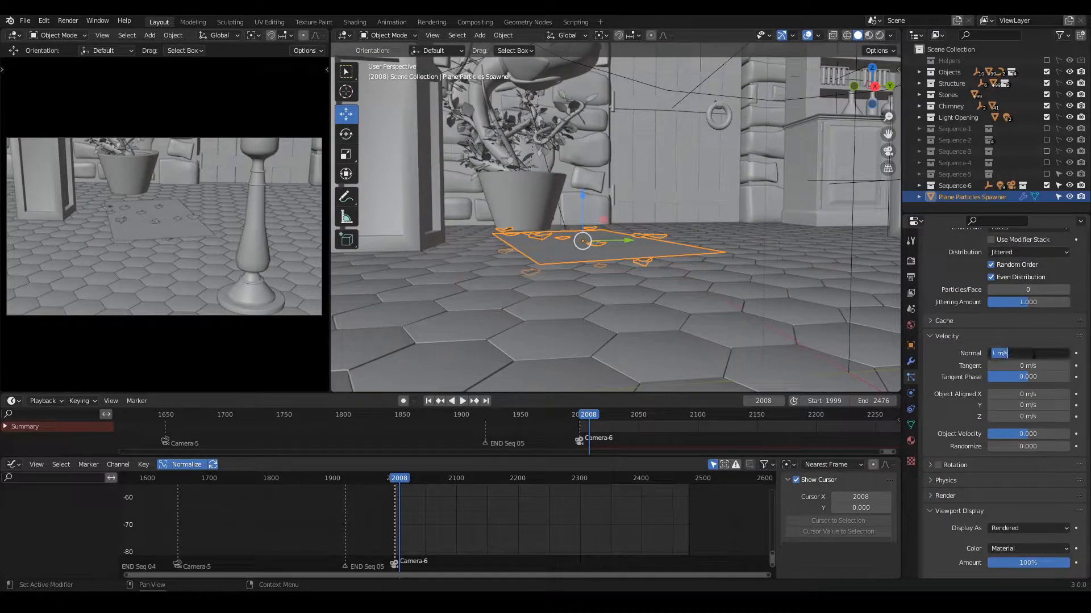
type("0")
key("Return")
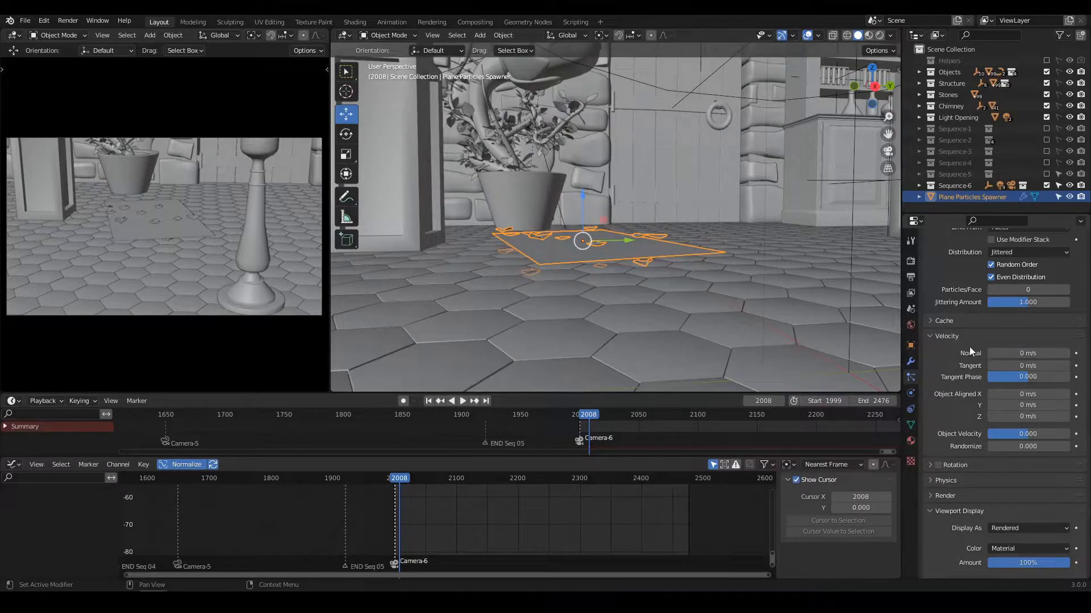
left_click(957, 338)
Check the particles' motion at frame 2023 and set their gravity field weight to 0.
middle_click_drag(642, 268, 544, 253)
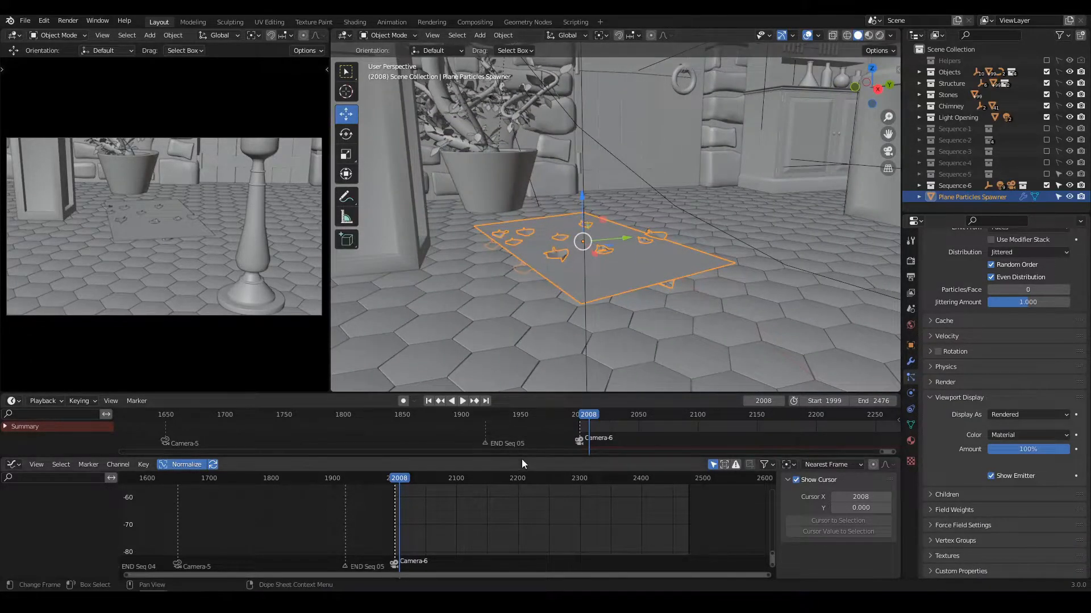
mouse_move(404, 481)
left_mouse_down()
mouse_move(385, 484)
mouse_move(408, 484)
left_mouse_up()
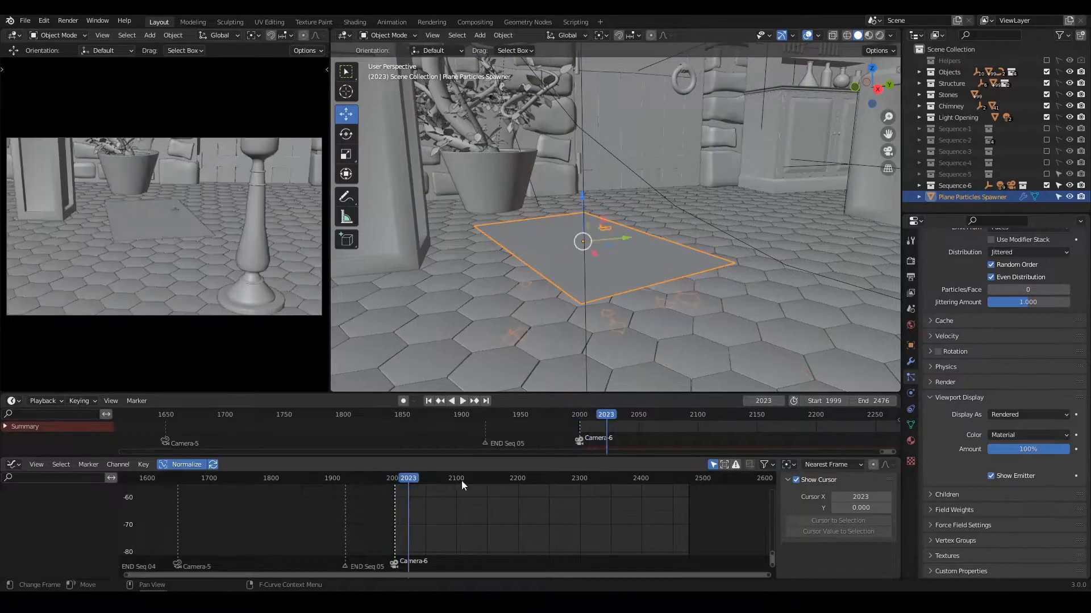
left_click(954, 509)
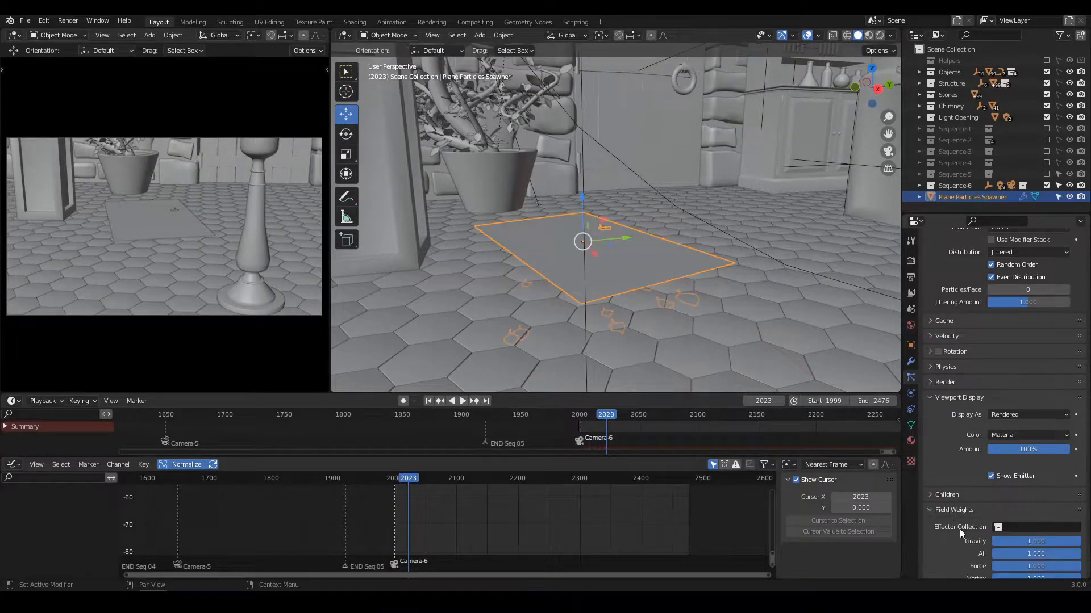
scroll(965, 511, "down", 5)
left_click_drag(1041, 428, 992, 428)
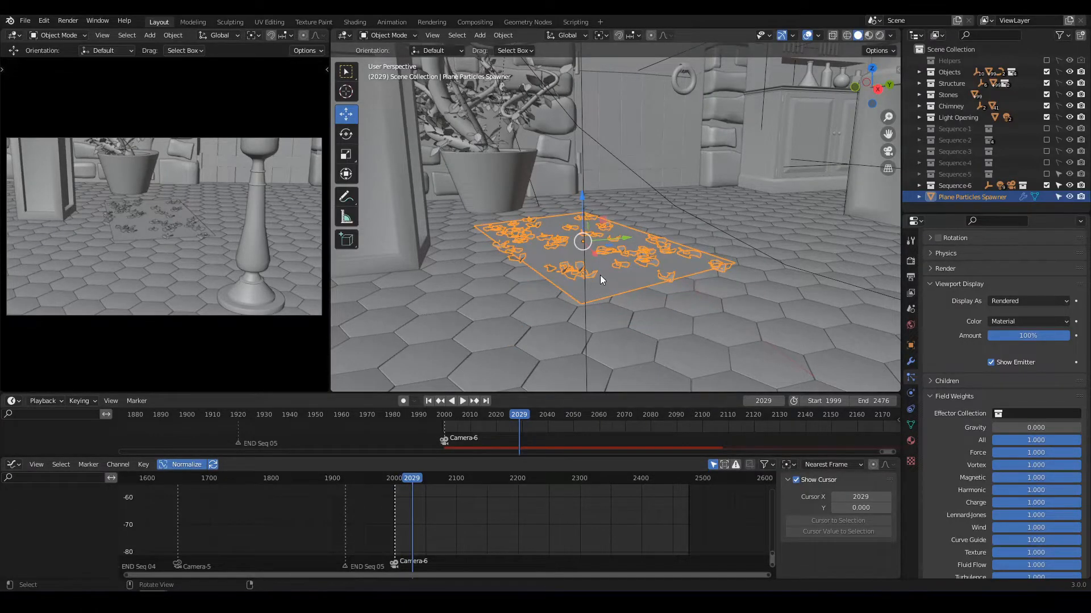
Examine the leaves scattered over the plane, deselect everything and open the spawner plane's physics properties.
middle_click_drag(600, 274, 643, 243)
scroll(599, 333, "down", 3)
scroll(624, 261, "up", 4)
scroll(621, 275, "down", 3)
scroll(623, 277, "down", 2)
scroll(629, 250, "up", 2)
scroll(599, 277, "up", 2)
key("alt+a")
left_click(911, 393)
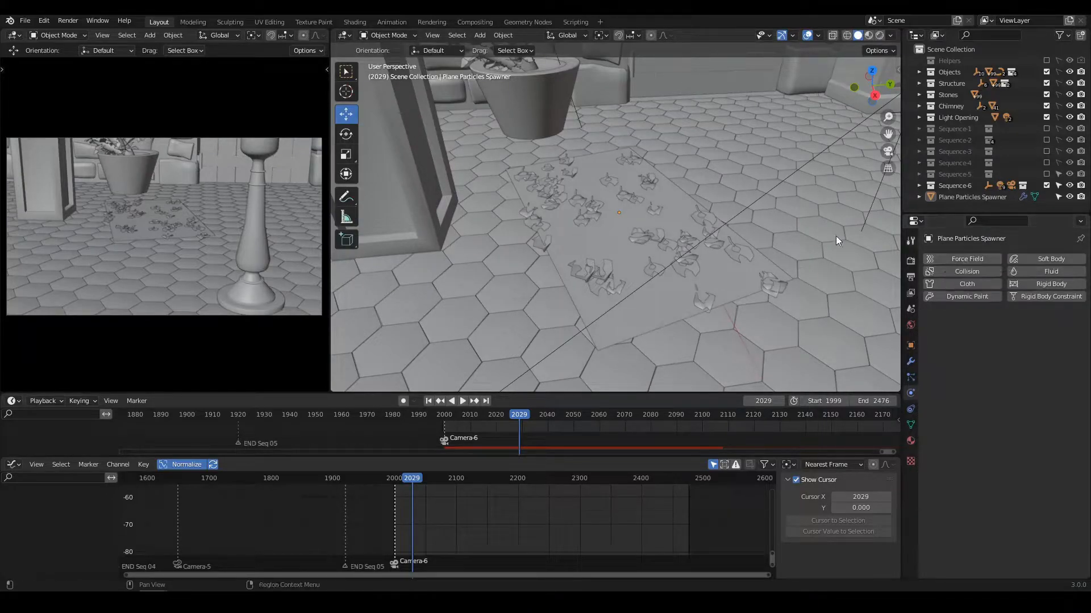
Add a Curve Guide force field to the scene.
middle_click_drag(618, 261, 616, 244, "shift")
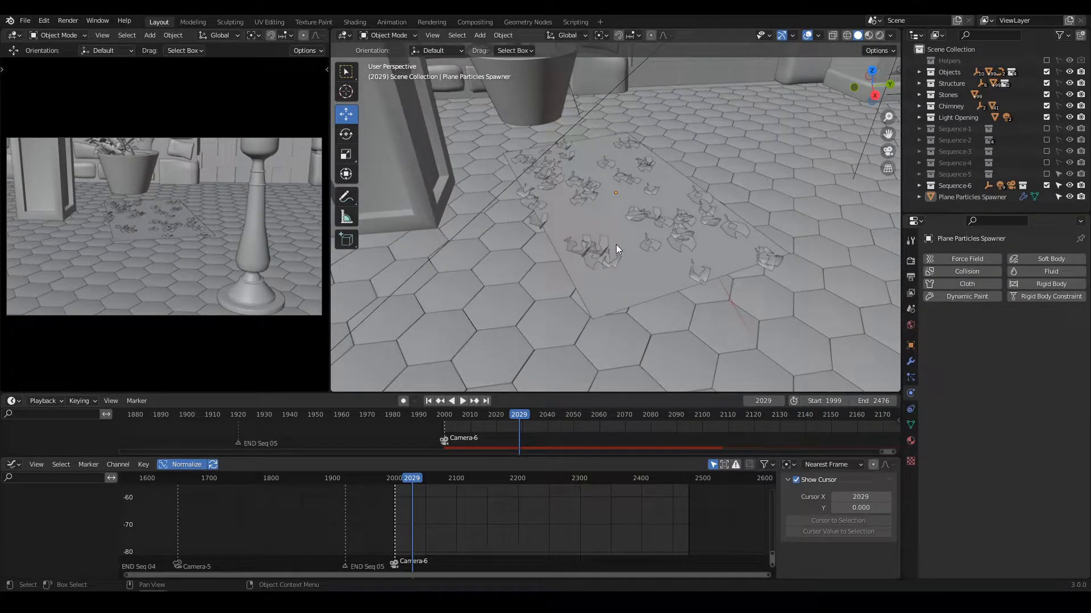
key("shift+a")
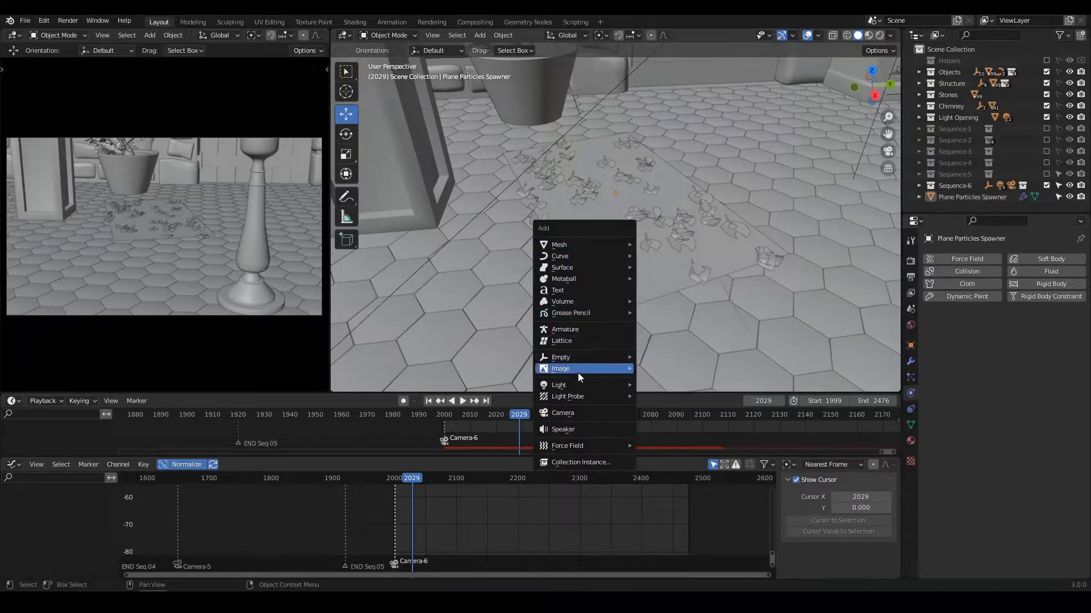
mouse_move(568, 445)
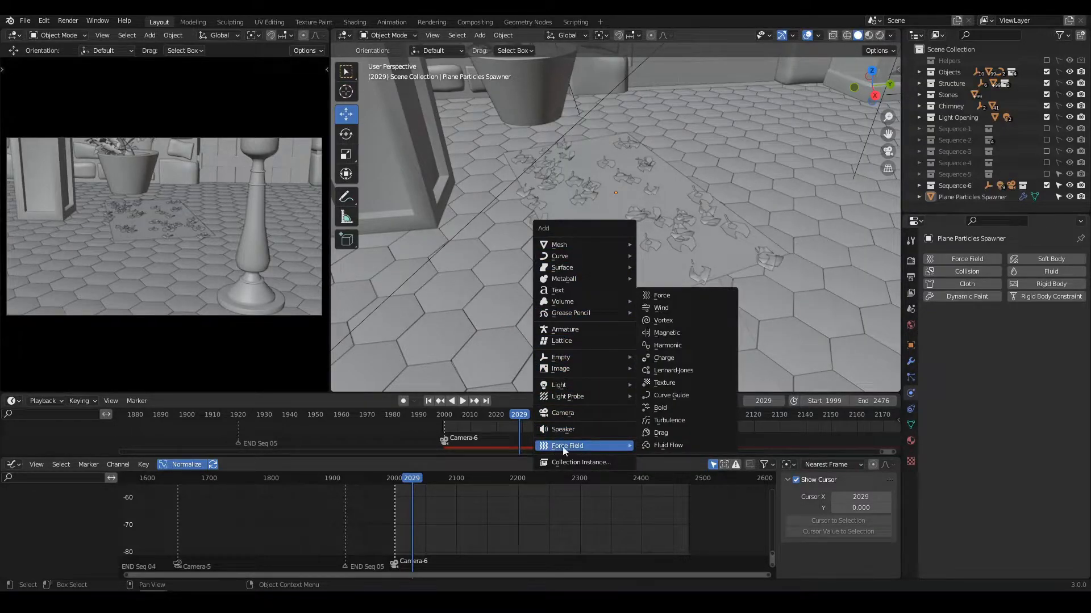
left_click(676, 396)
middle_click_drag(629, 301, 811, 243)
left_click(605, 254)
mouse_move(607, 254)
middle_mouse_down()
mouse_move(715, 236)
mouse_move(664, 255)
middle_mouse_up()
Move the curve guide about -2.16 m along Y, with the viewport in wireframe shading.
left_click_drag(695, 223, 644, 259)
middle_click_drag(644, 259, 639, 182)
middle_click_drag(772, 247, 643, 241)
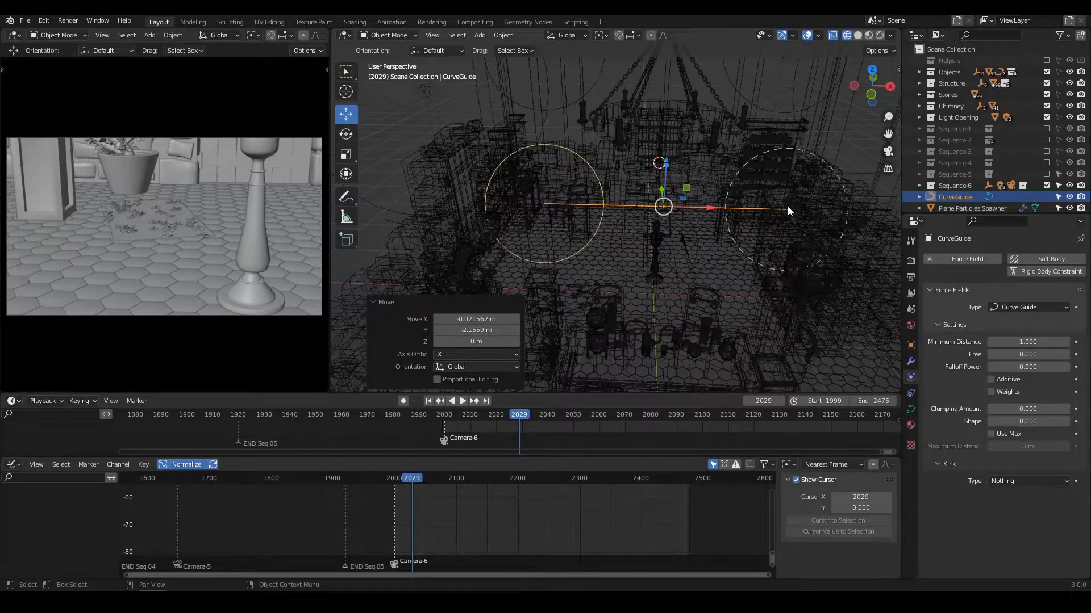
middle_click_drag(773, 222, 636, 217)
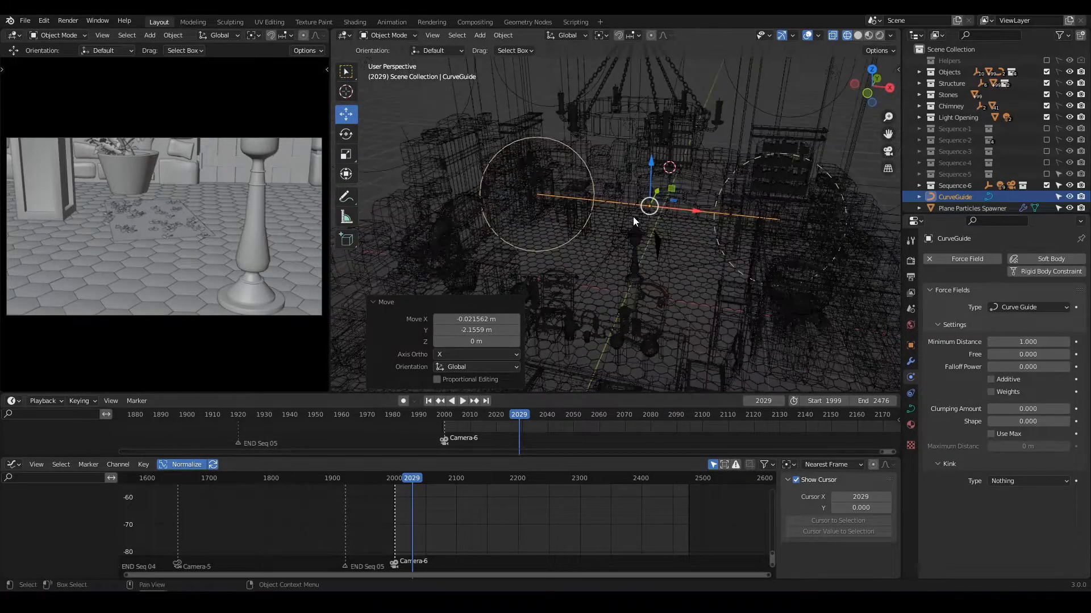
middle_click_drag(531, 198, 676, 261)
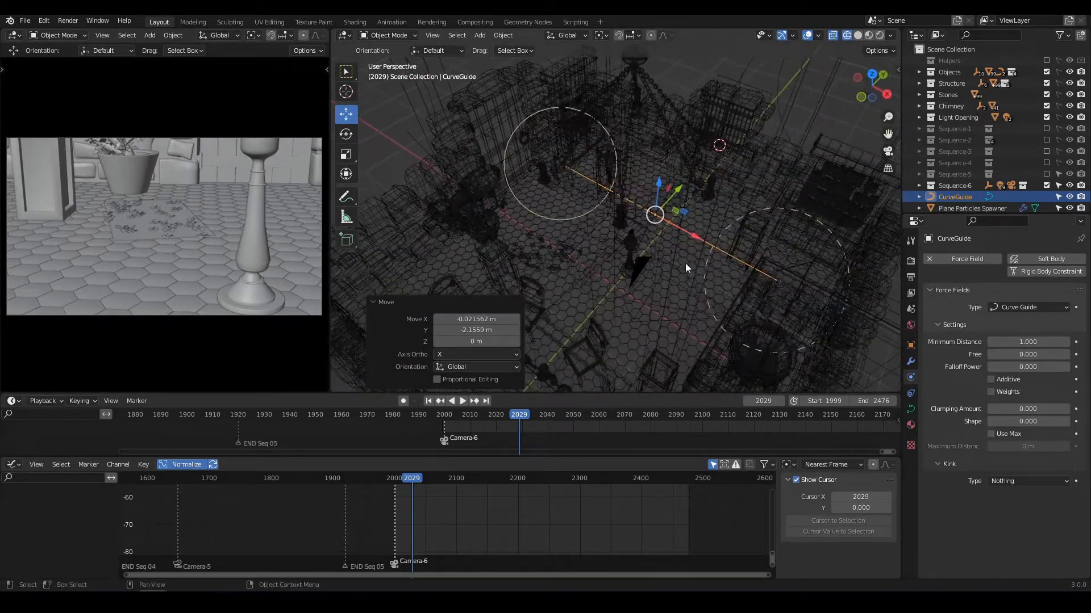
Rotate the curve guide 183° about the global Z axis.
key("r")
left_click(775, 280)
middle_click_drag(585, 132, 748, 183)
Move the curve guide so it starts above the leaf spawner plane, at about X -3.32 m, Y -0.33 m, Z 0.29 m.
key("g")
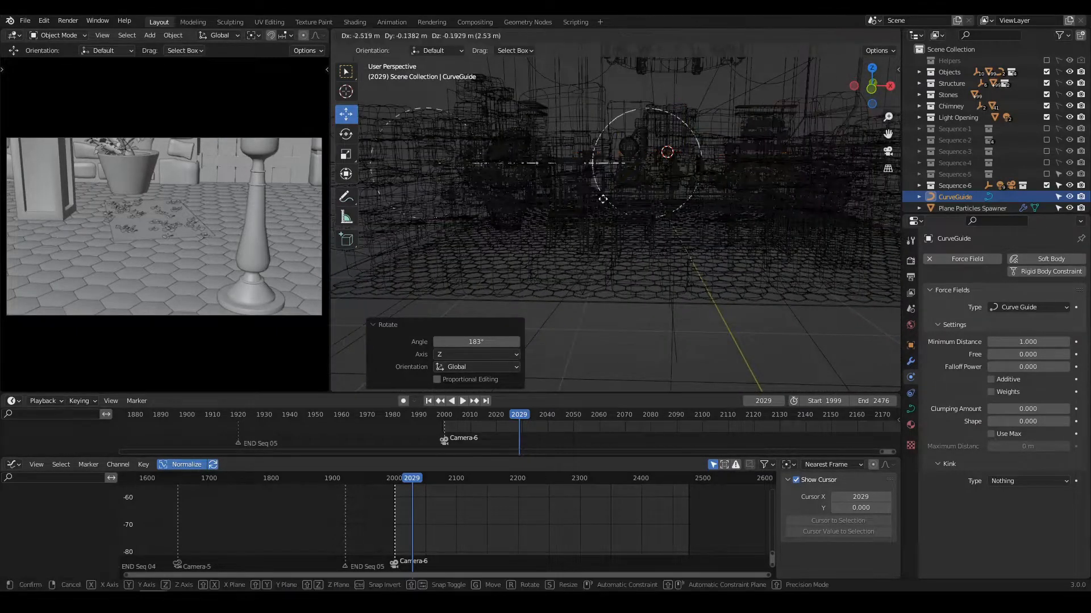
left_click(560, 233)
middle_click_drag(560, 234, 686, 258)
scroll(563, 267, "up", 2)
key("g")
left_click(602, 245)
middle_click_drag(602, 245, 669, 141)
middle_click_drag(588, 169, 642, 214)
key("n")
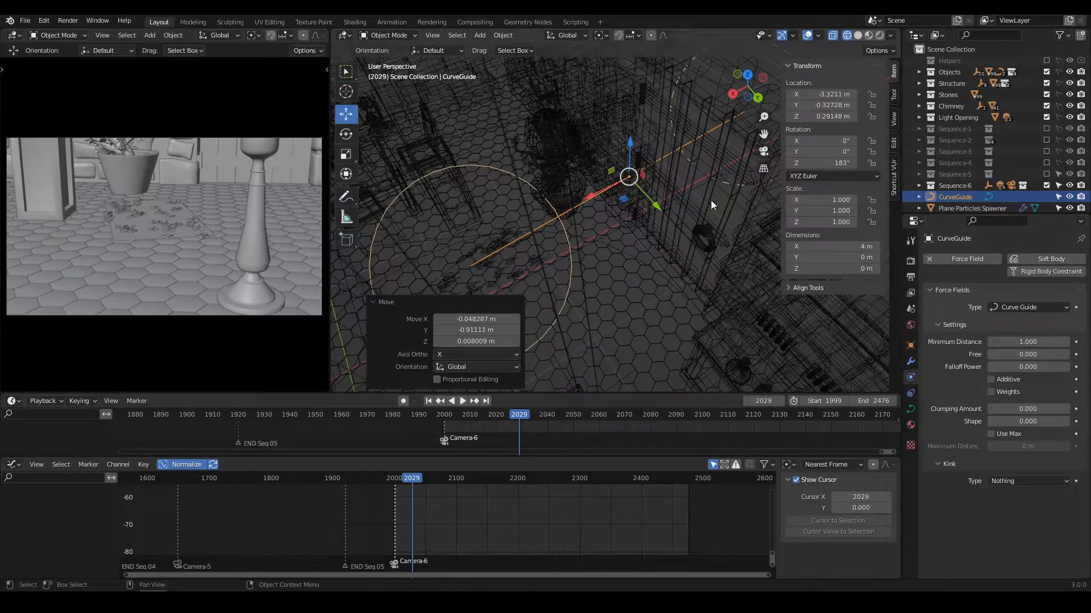
left_click(893, 177)
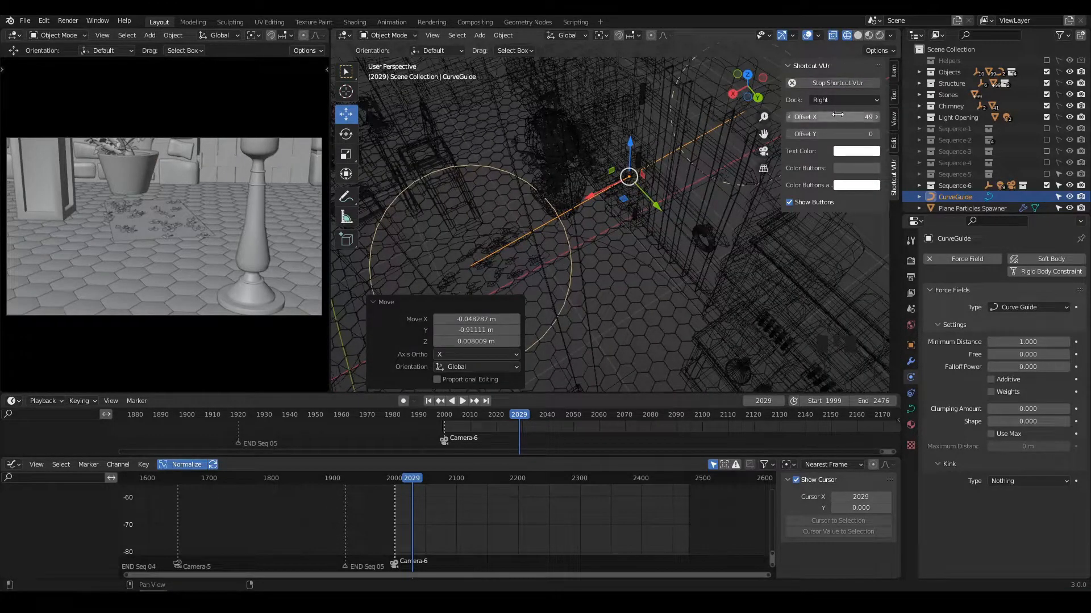
key("n")
Edit the curve guide's control points to bend the straight path into an S-shaped curve leading away from the spawner plane.
middle_click_drag(699, 246, 668, 290)
key("Tab")
middle_click_drag(595, 251, 612, 295, "alt")
left_click(556, 221)
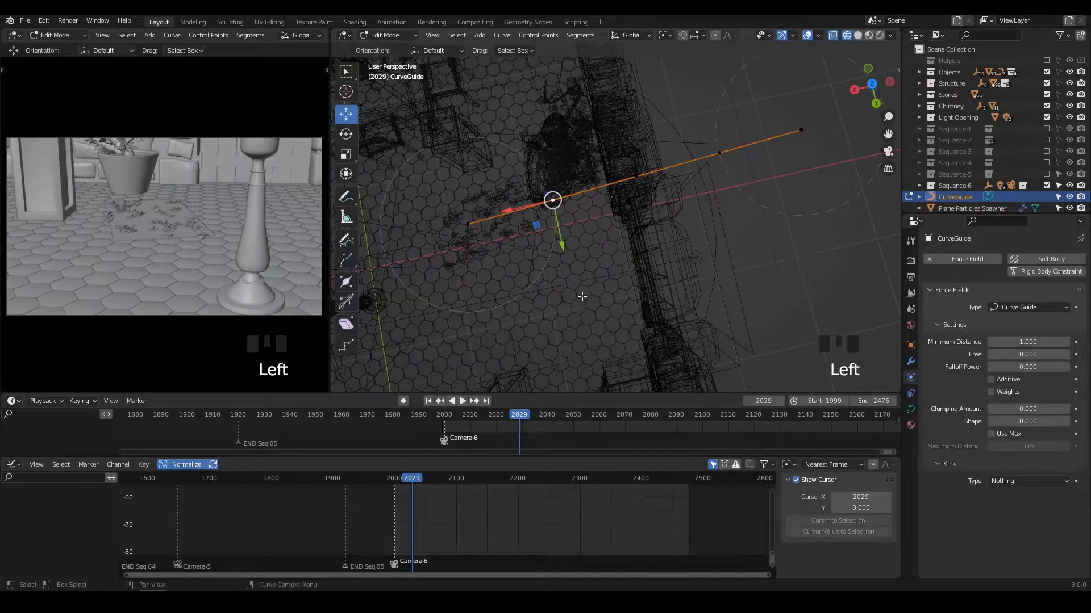
key("Tab")
middle_click_drag(561, 253, 670, 260)
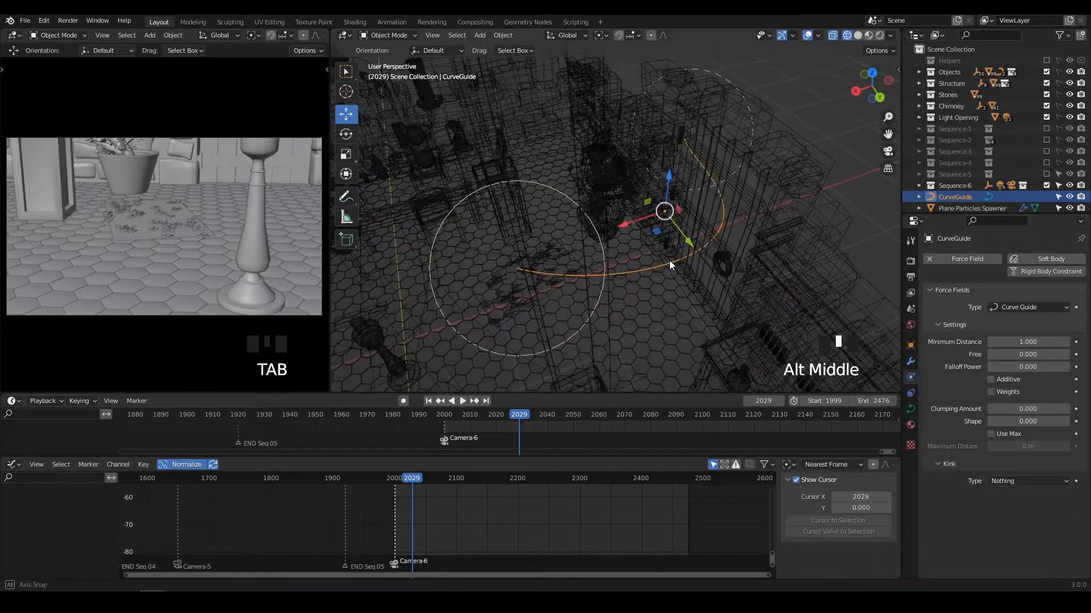
Isolate the curve guide and the Plane Particles Spawner in local view.
scroll(963, 192, "down", 2)
left_click(966, 200, "shift")
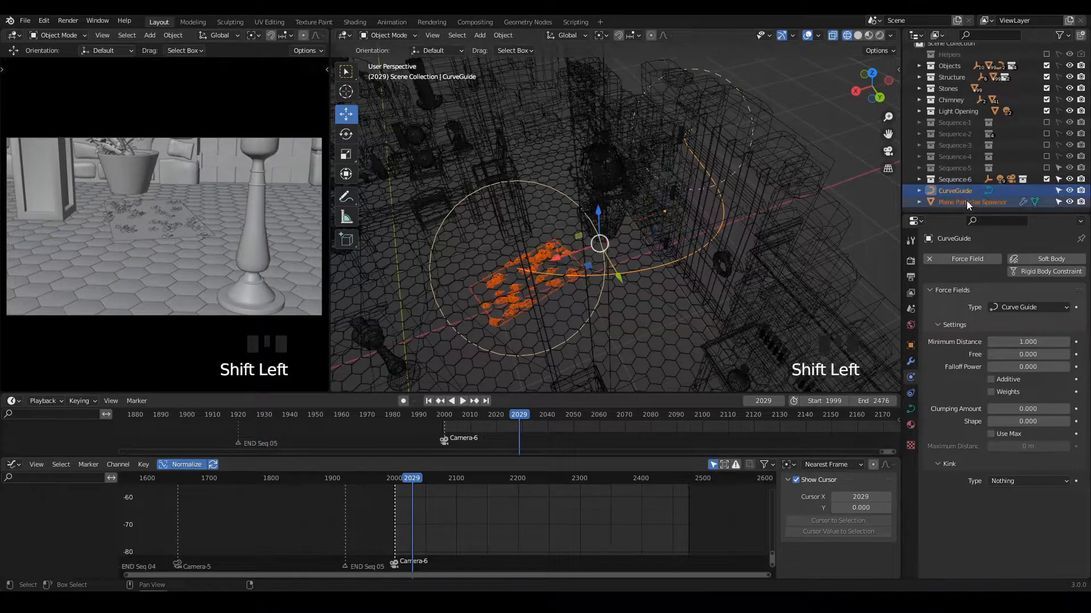
middle_click_drag(720, 246, 677, 292)
key("KP_Divide")
left_click(749, 258)
Play the animation and examine how the leaf particles follow the curve guide.
scroll(700, 240, "up", 3)
key("space")
scroll(712, 256, "down", 2)
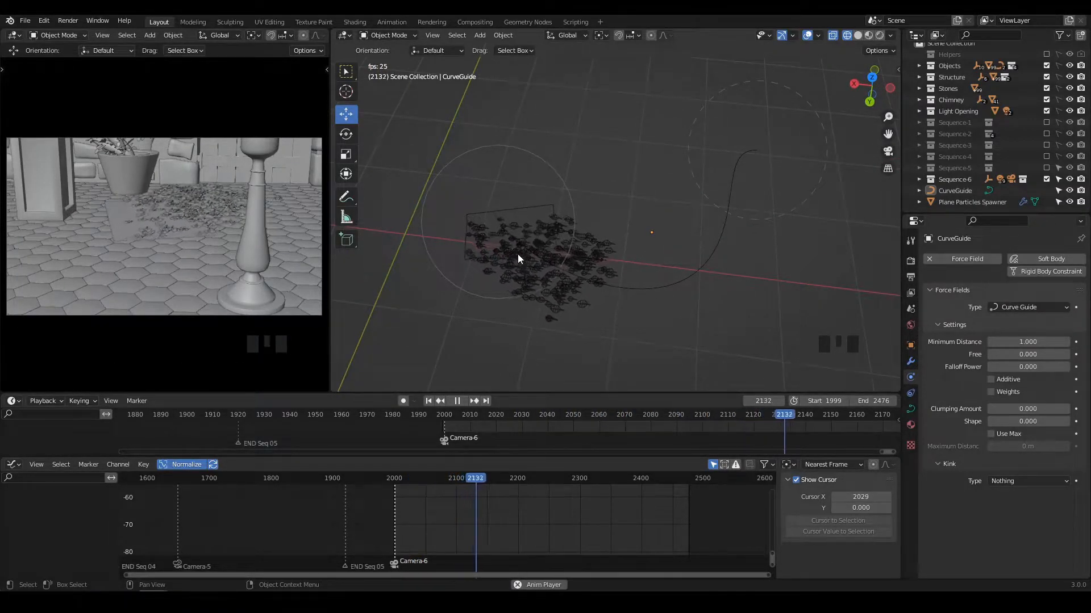
left_click(697, 272)
middle_click_drag(696, 272, 671, 314, "alt")
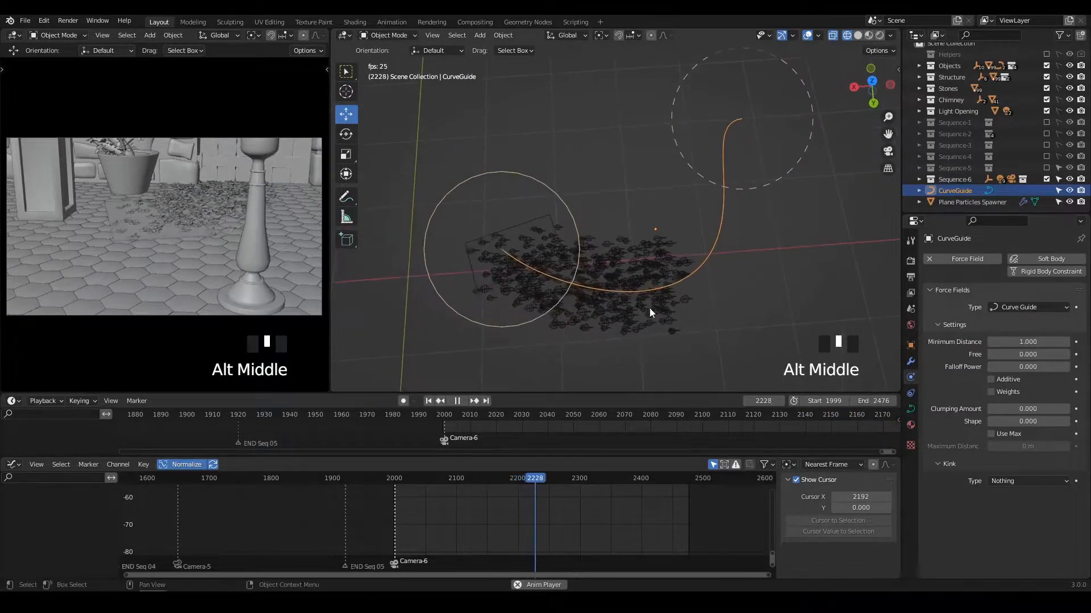
middle_click_drag(681, 273, 687, 260, "alt")
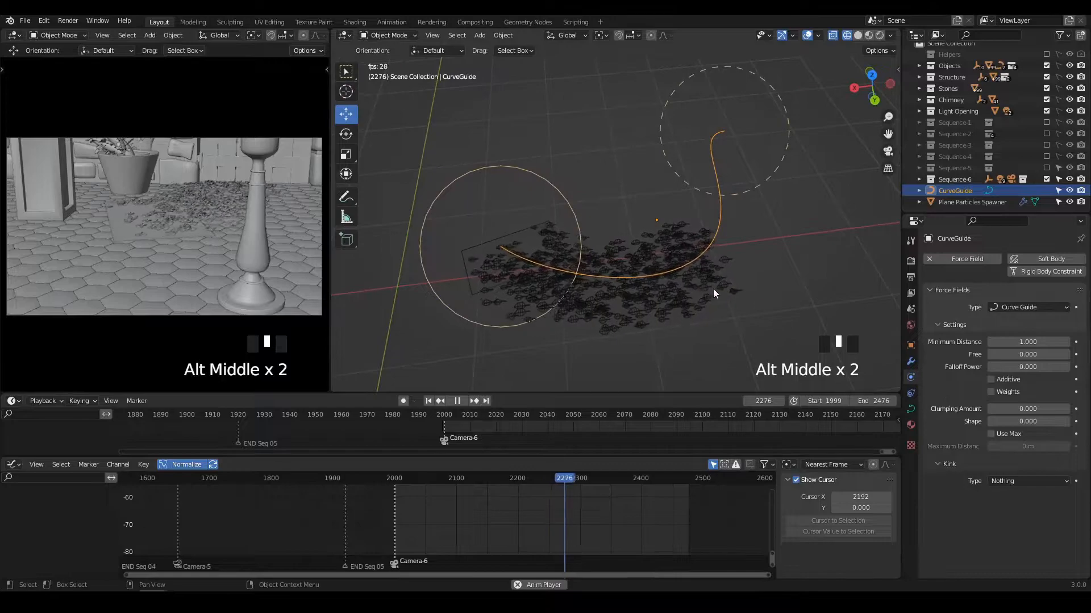
Set the lifetime of the spawner plane's particles to 73.800 while the animation plays.
left_click(513, 275)
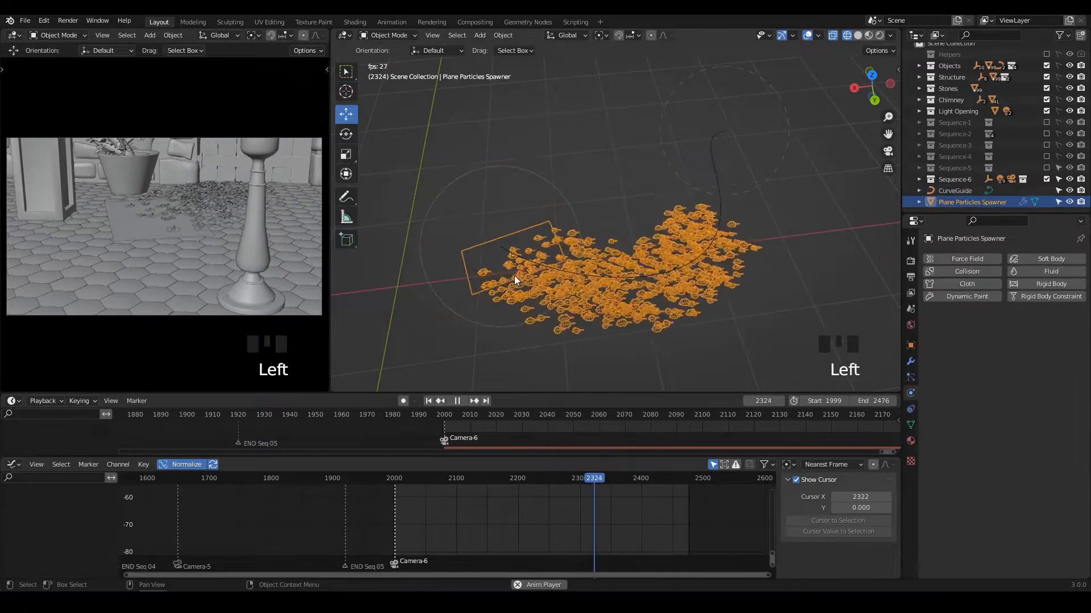
left_click(909, 377)
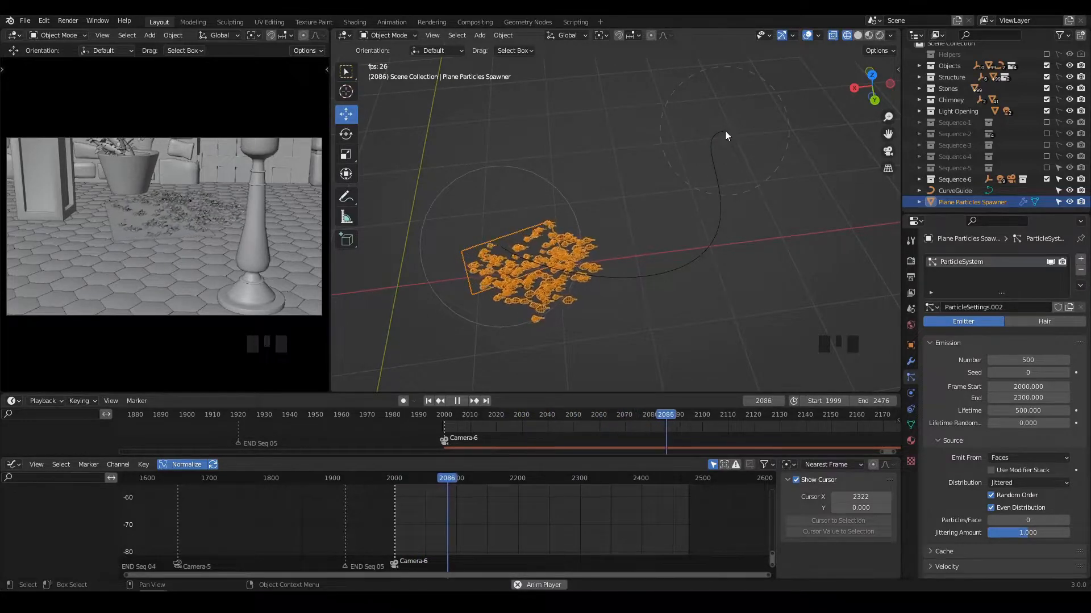
left_click_drag(1022, 410, 977, 410)
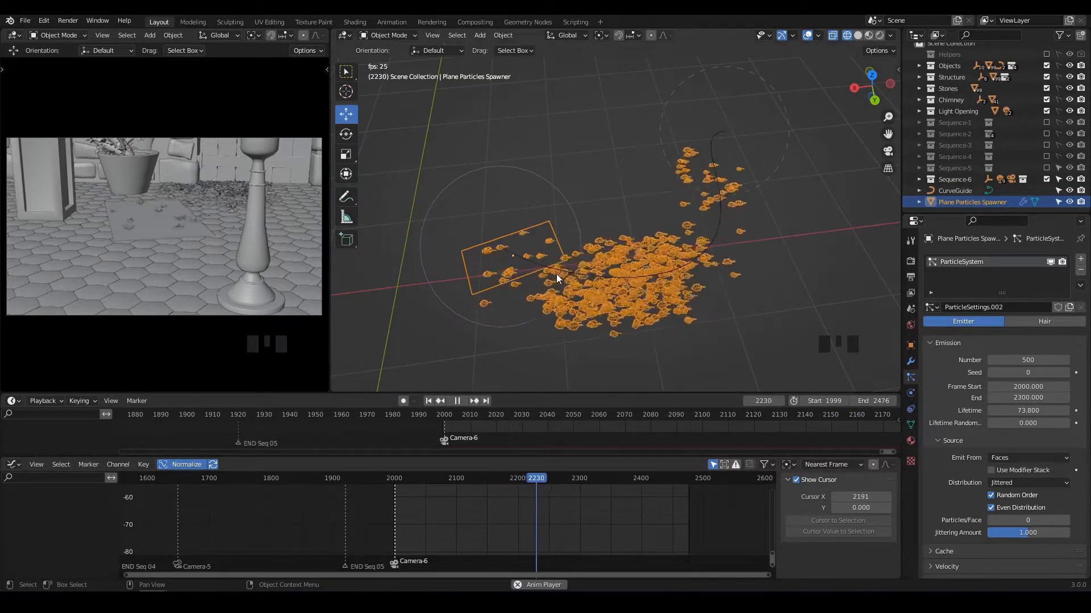
left_click_drag(559, 480, 359, 475)
Set the curve guide's minimum distance to 0.400.
middle_click_drag(767, 176, 648, 273)
middle_click(637, 206, "alt")
left_click(633, 250)
left_click(636, 257)
middle_click_drag(647, 273, 660, 300, "alt")
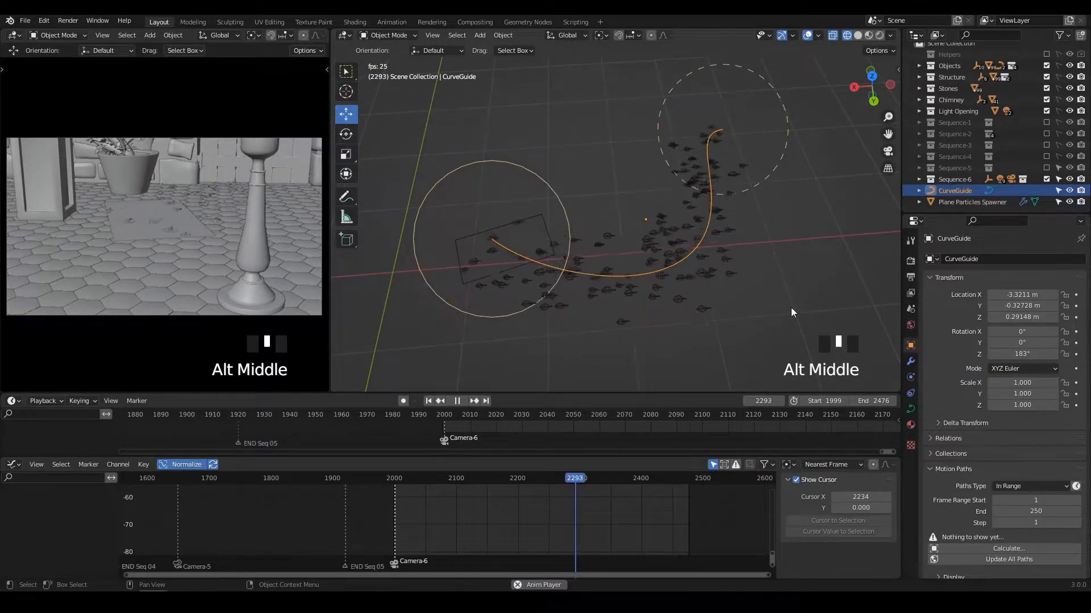
left_click(914, 377)
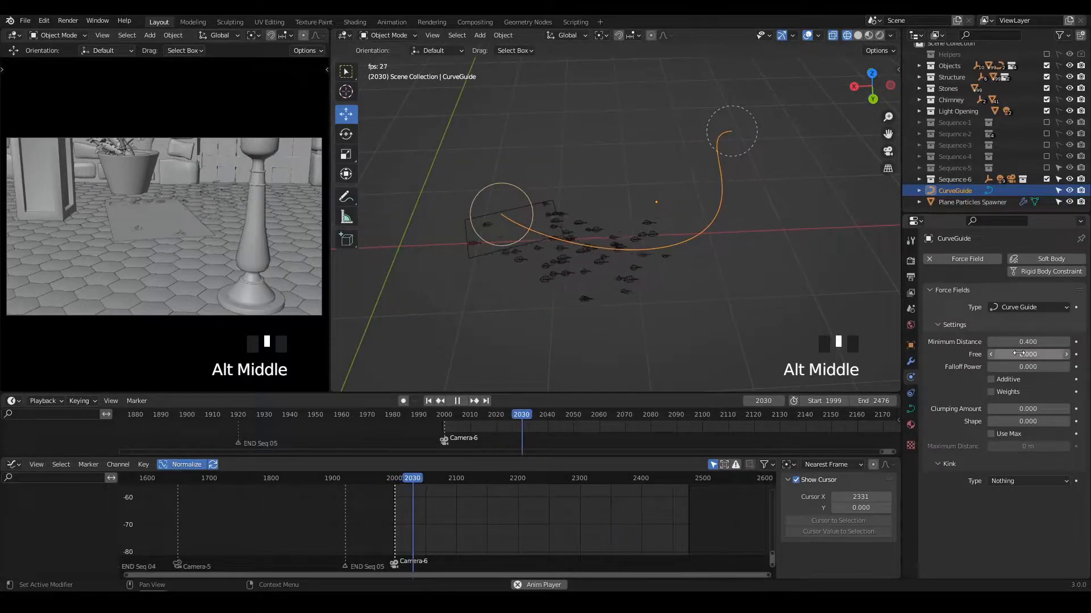
middle_click_drag(735, 306, 659, 314)
Try a Free value of 0.600 on the curve guide and check the particles' spread around its end.
left_click_drag(1022, 354, 1056, 355)
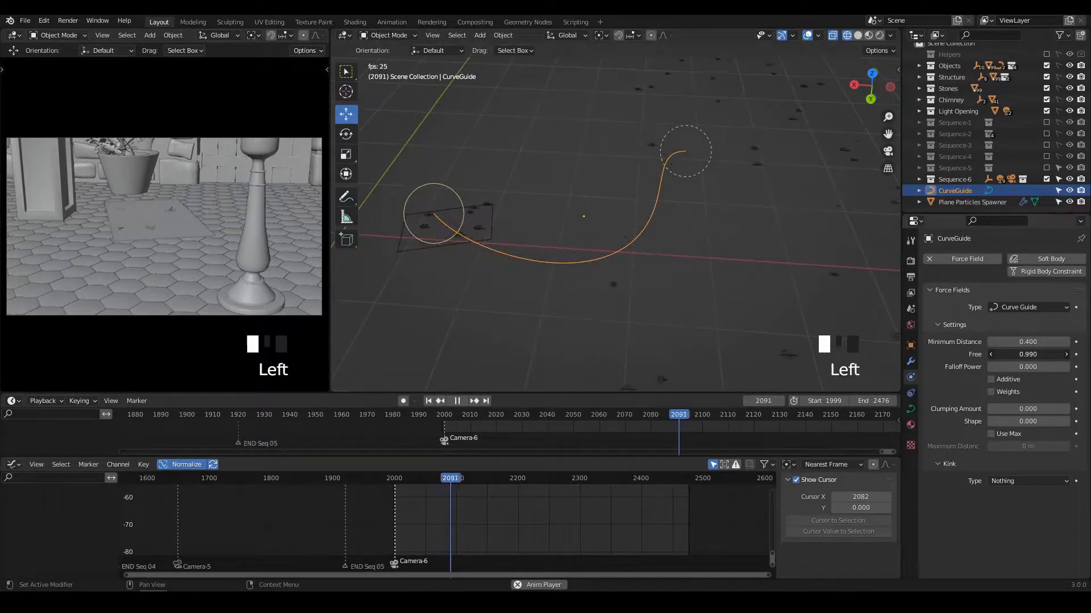
middle_click_drag(812, 288, 672, 301, "alt")
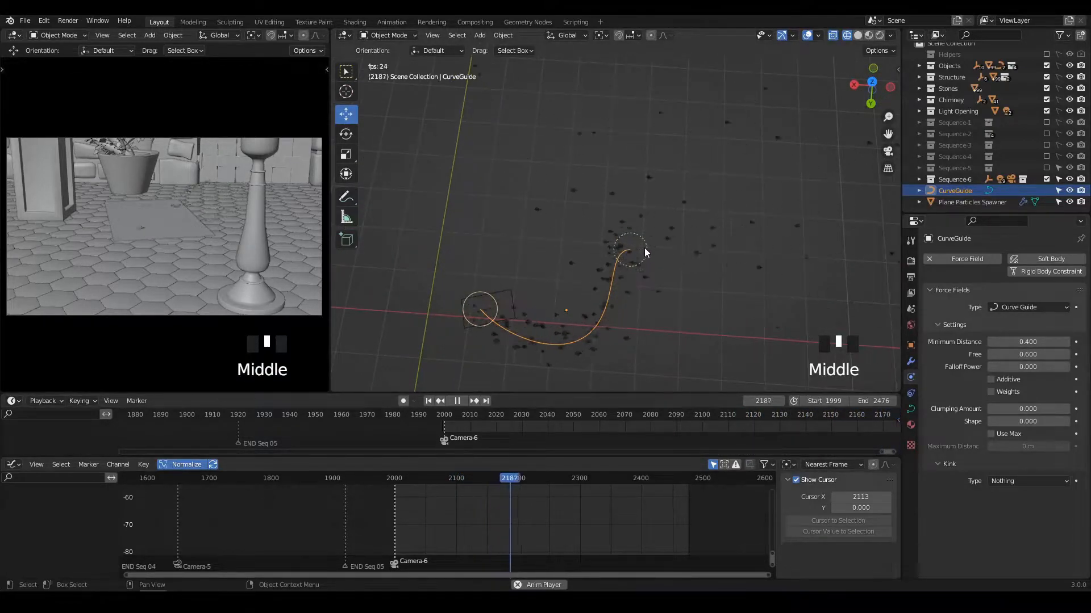
scroll(646, 248, "up", 2)
middle_click_drag(645, 259, 645, 198)
scroll(662, 248, "down", 3)
middle_click_drag(637, 244, 696, 287, "alt")
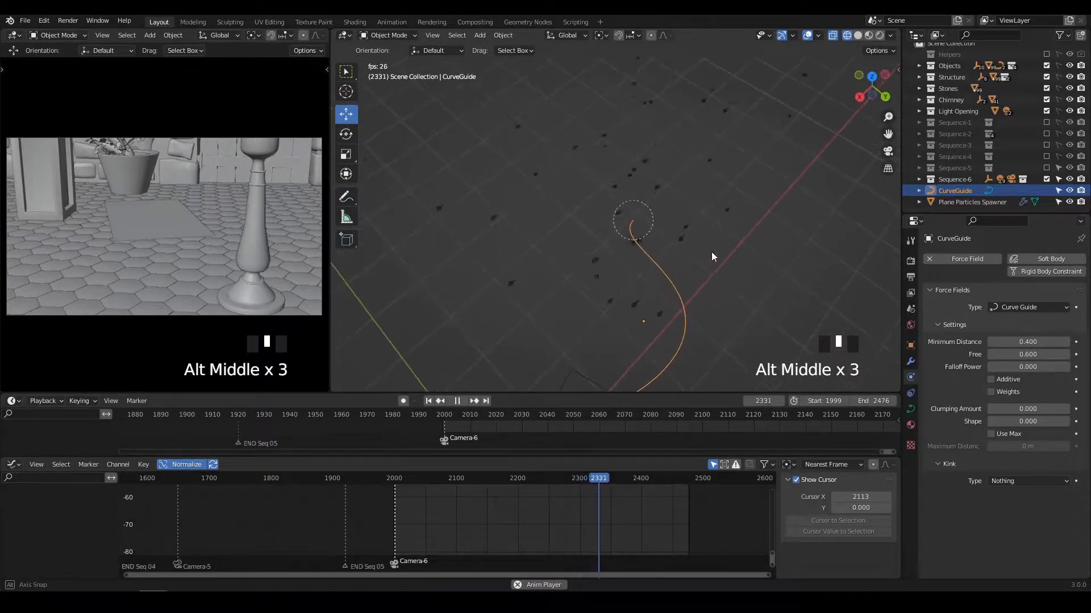
Try a falloff power of 2.000 on the curve guide with Free at 0, and return the falloff power to 0.
middle_click_drag(625, 230, 667, 244)
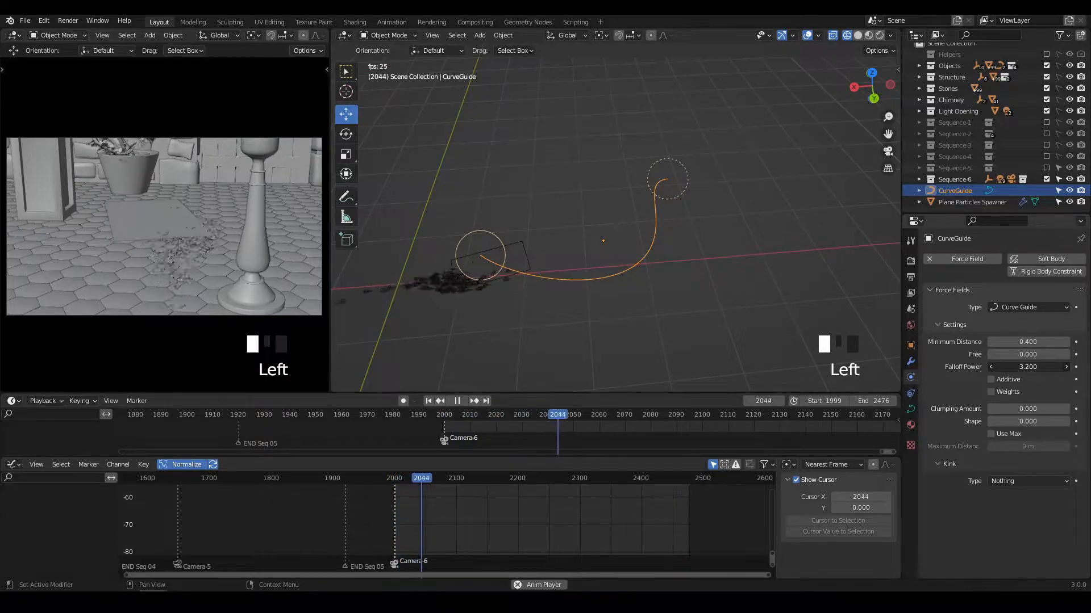
scroll(523, 282, "down", 3)
middle_click_drag(523, 282, 616, 290)
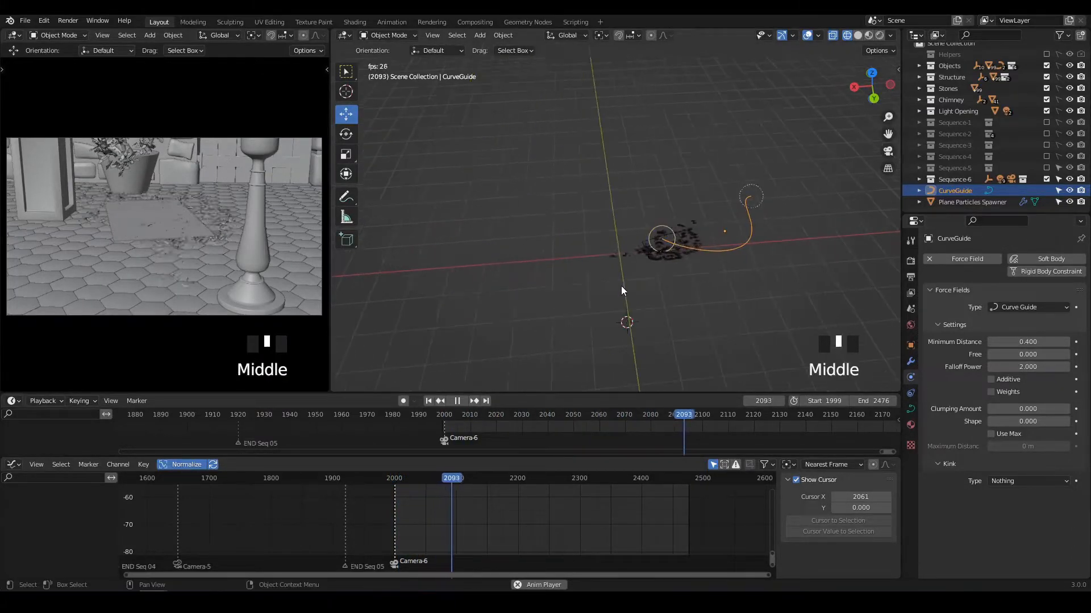
scroll(615, 296, "up", 4)
middle_click(615, 296, "alt")
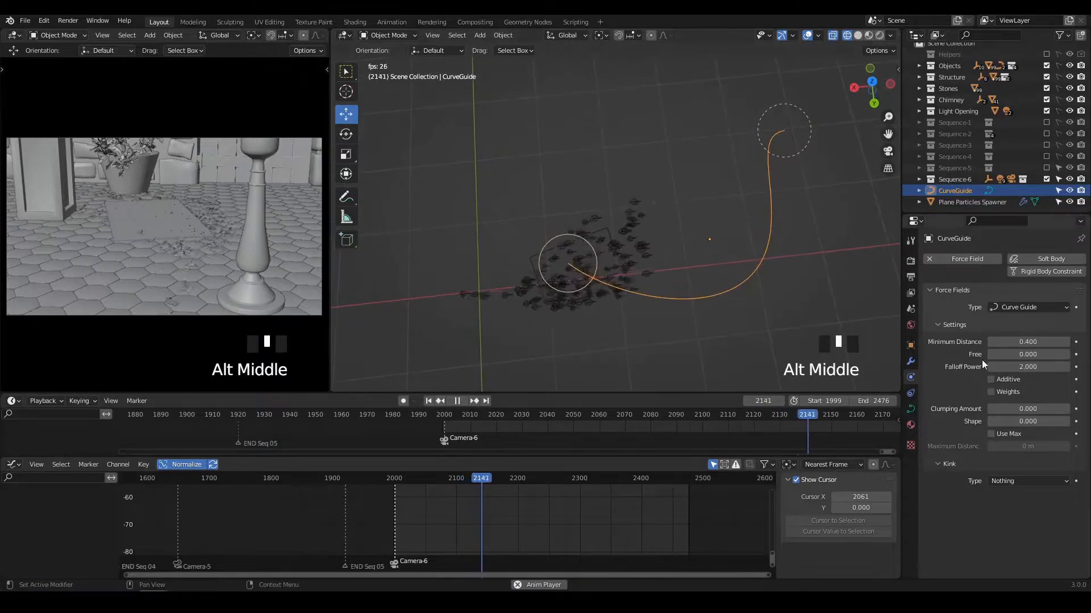
left_click_drag(1032, 366, 1022, 366)
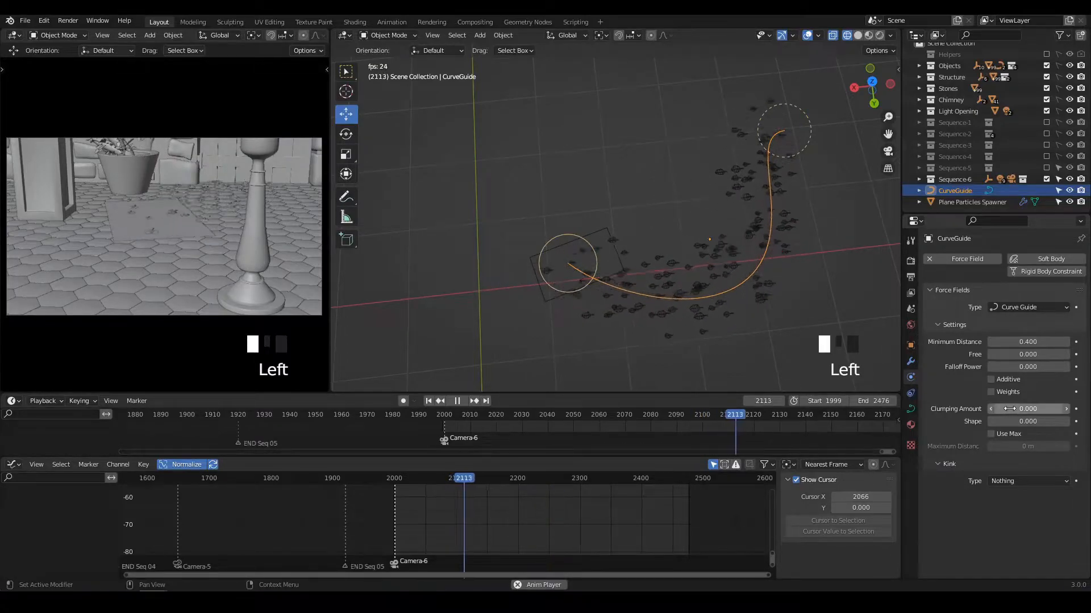
Set the curve guide's clumping amount to 0.900 and check the particle stream along the curve.
mouse_move(1009, 408)
left_mouse_down()
mouse_move(1023, 409)
mouse_move(1023, 421)
left_mouse_up()
middle_click_drag(791, 255, 720, 279)
scroll(716, 191, "up", 2)
scroll(738, 170, "down", 2)
middle_click_drag(734, 234, 690, 267, "alt")
scroll(643, 211, "down", 1)
Try limiting the curve guide's influence to a maximum distance of 0.54 m.
left_click(990, 433)
mouse_move(1020, 446)
left_mouse_down()
mouse_move(1056, 447)
mouse_move(1030, 447)
left_mouse_up()
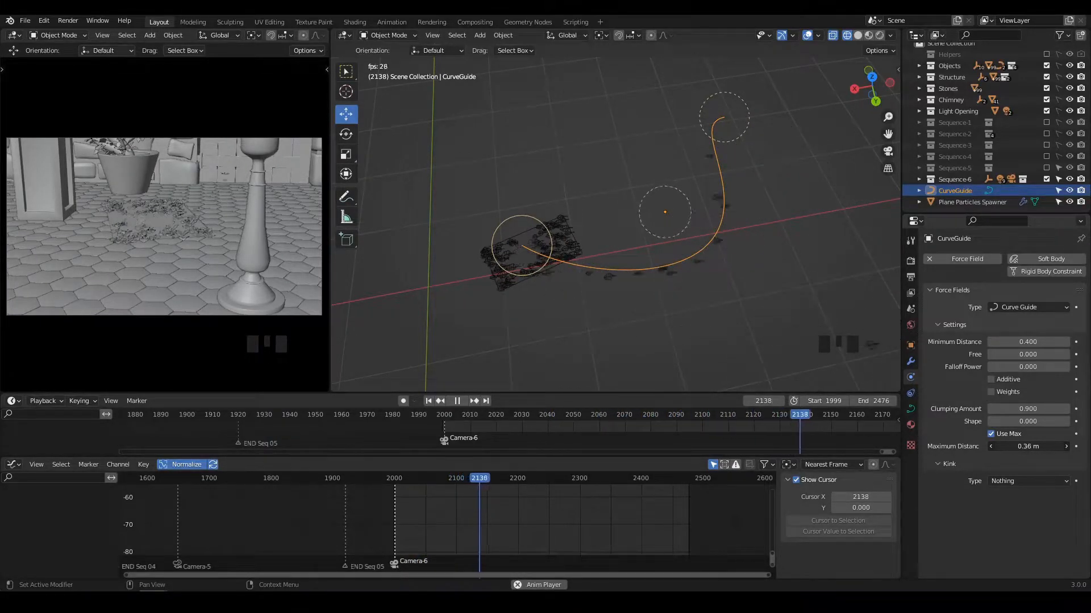
middle_click_drag(716, 238, 746, 241, "alt")
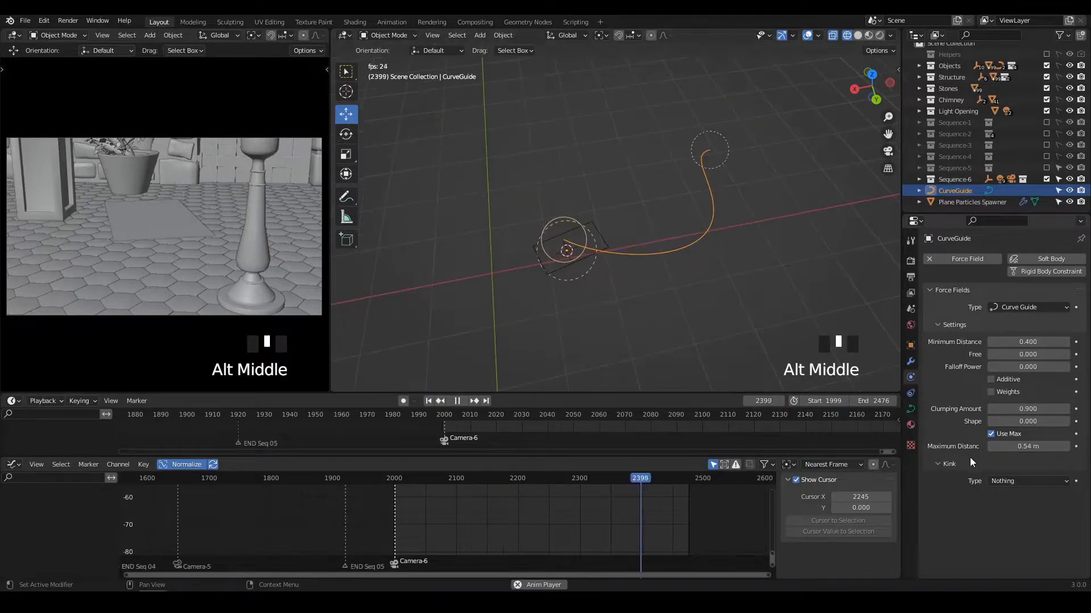
Set the curve guide's kink type to Braid.
left_click(1011, 482)
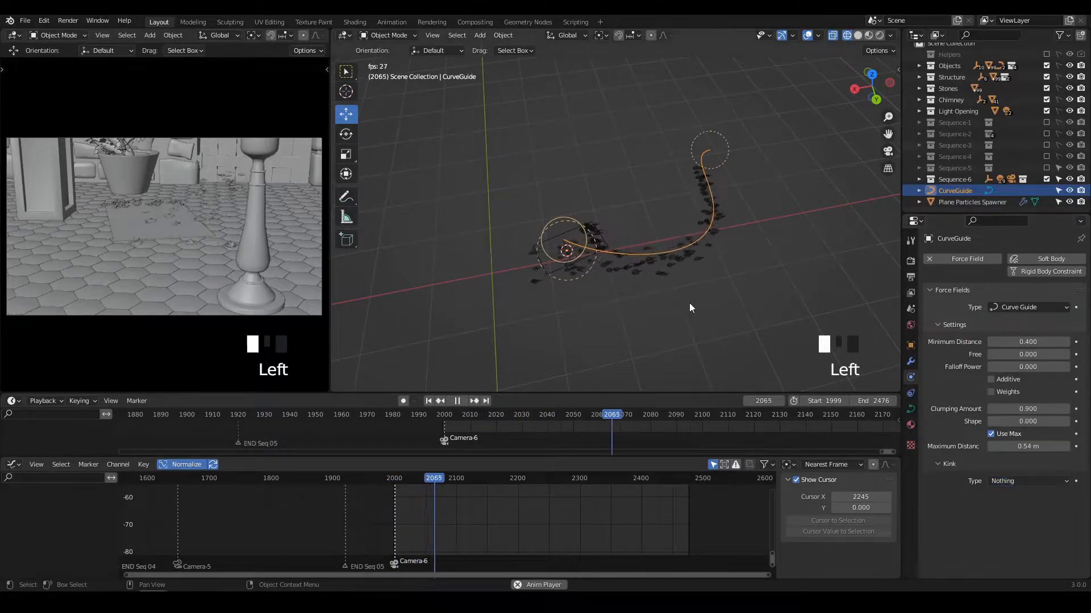
left_click(1017, 481)
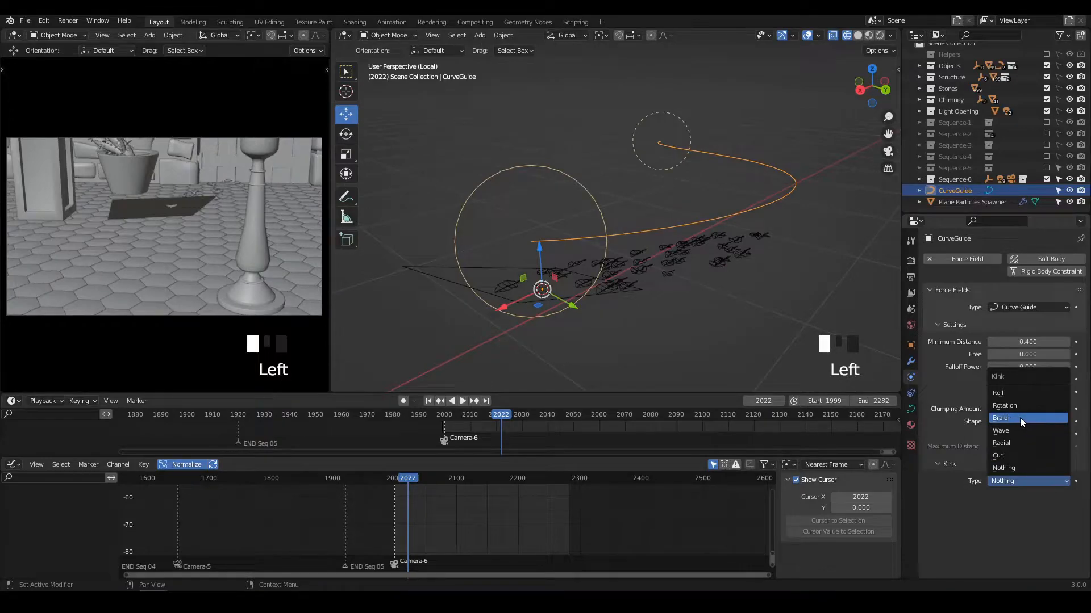
left_click(1021, 417)
middle_click_drag(741, 322, 697, 288, "alt")
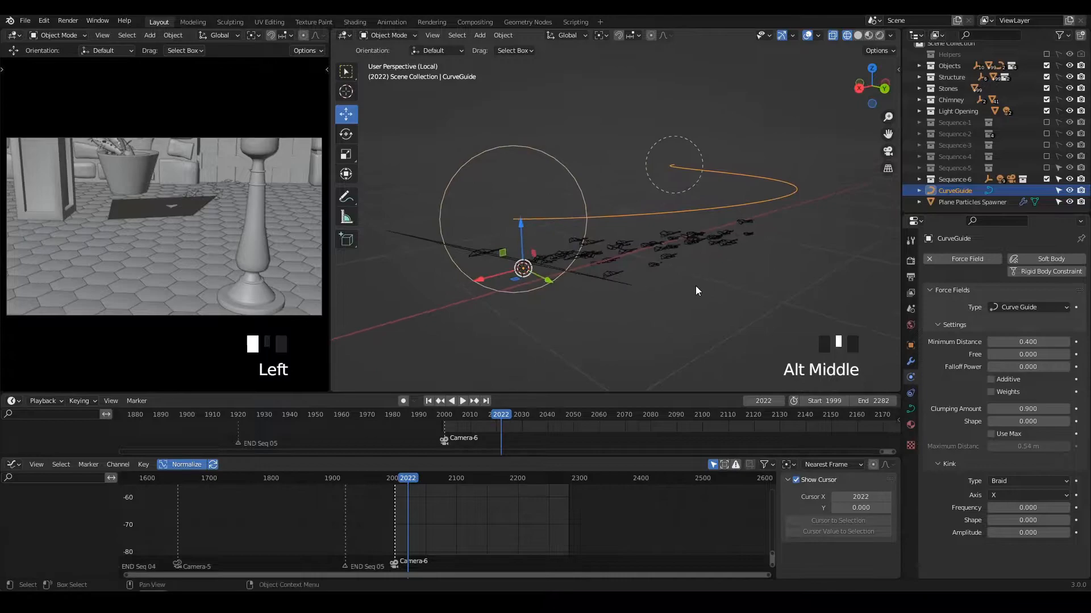
Set the braid kink's frequency to 3.250, shape to -0.200 and amplitude to 0.570 while the animation plays.
key("space")
middle_click_drag(599, 337, 642, 297, "alt")
mouse_move(702, 210)
middle_mouse_down("alt")
mouse_move(700, 289)
mouse_move(703, 228)
mouse_move(714, 214)
mouse_move(714, 223)
middle_mouse_up("alt")
left_click_drag(1028, 508, 1040, 507)
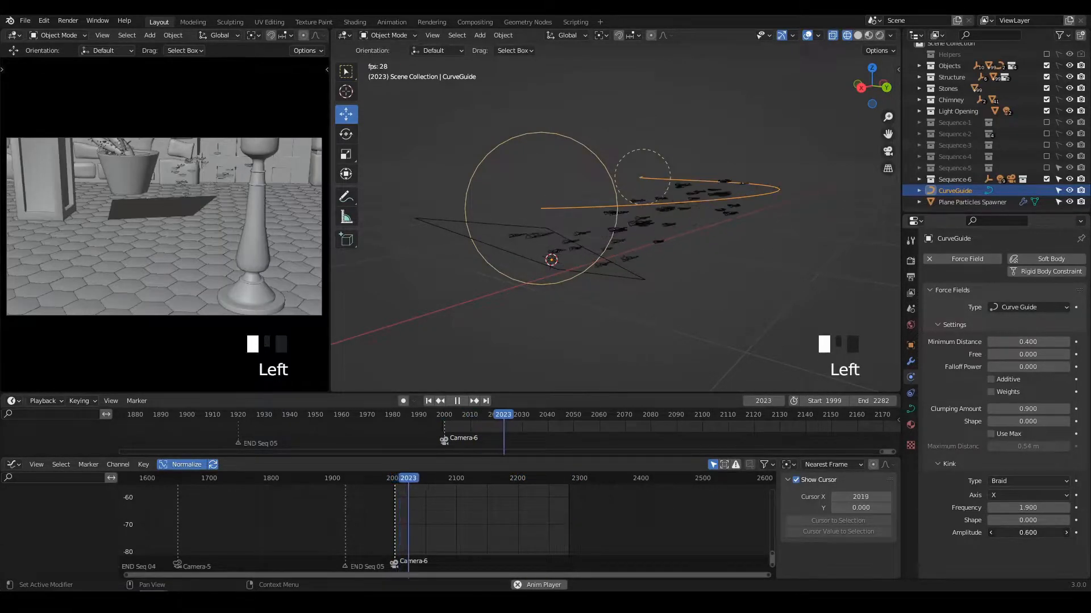
mouse_move(738, 282)
middle_mouse_down()
mouse_move(765, 309)
mouse_move(737, 280)
middle_mouse_up()
scroll(765, 309, "up", 2)
middle_click_drag(721, 171, 693, 272, "alt")
middle_click_drag(735, 233, 755, 281, "alt")
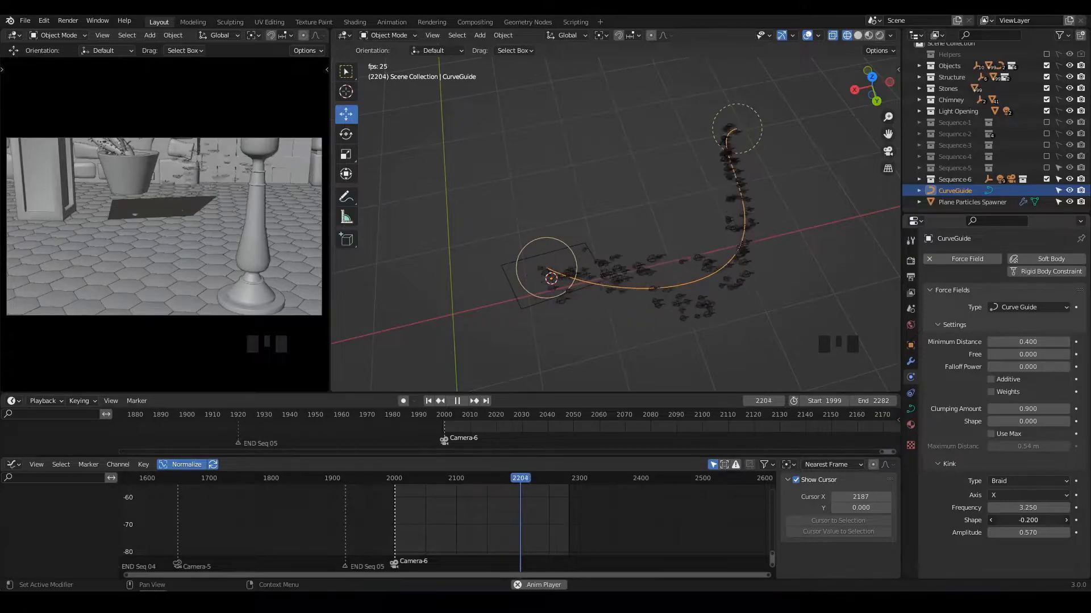
middle_click_drag(723, 336, 783, 232, "alt")
scroll(770, 264, "up", 2)
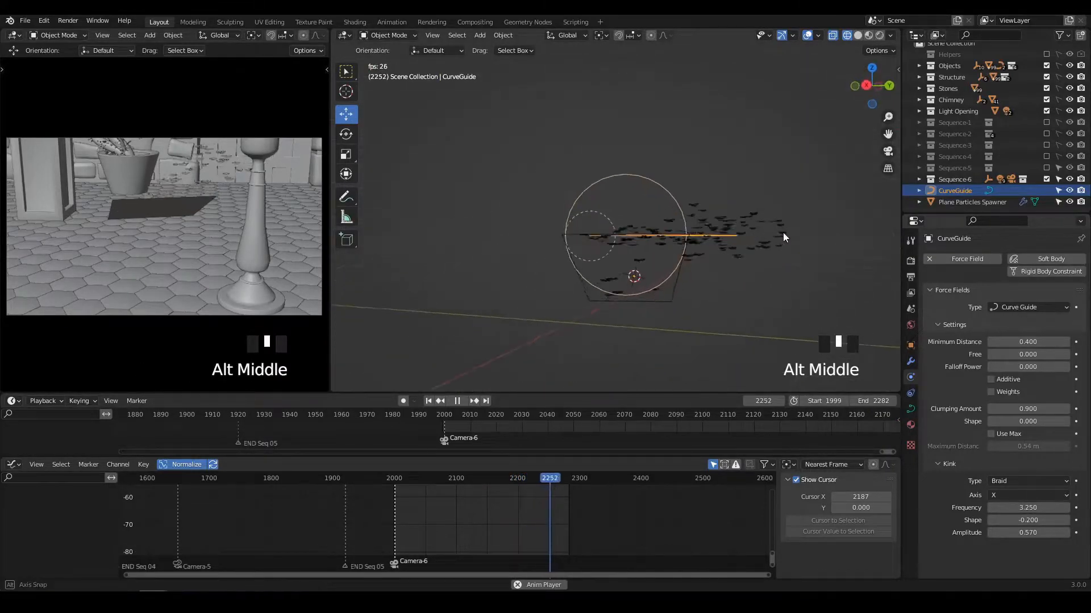
Enable Rotation in the Plane Particles Spawner's particle system and set its Randomize value to 1.000.
middle_click_drag(686, 244, 708, 295, "alt")
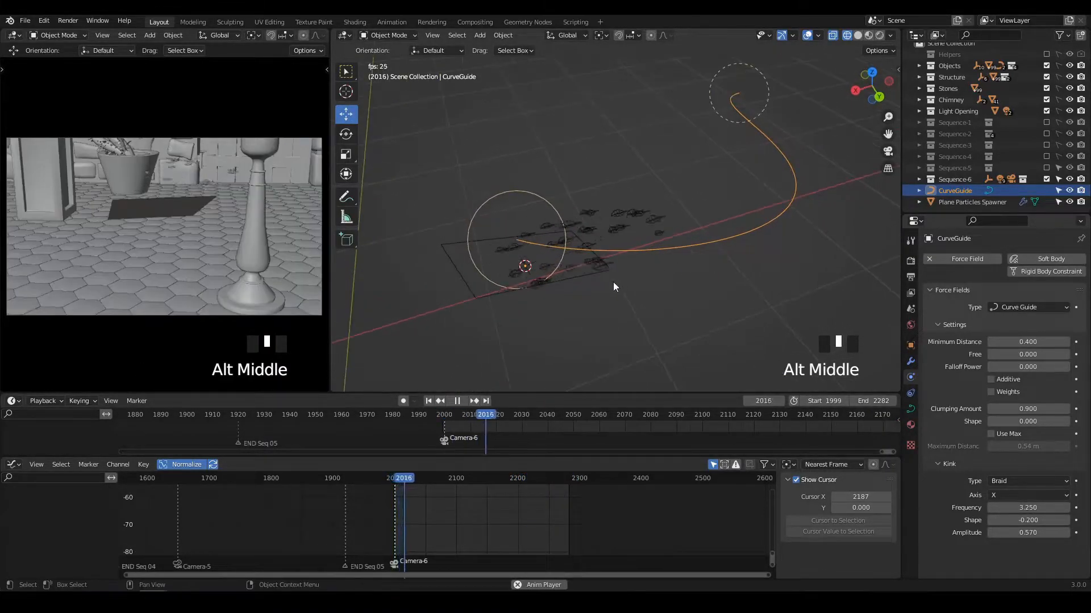
key("space")
left_click(580, 271)
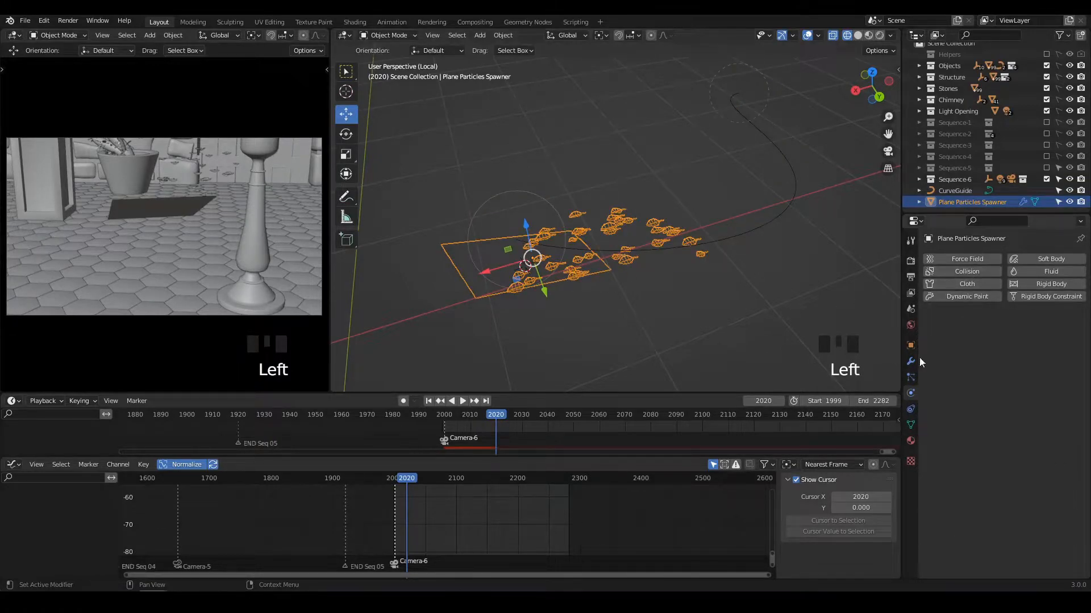
left_click(911, 378)
scroll(960, 428, "down", 5)
left_click(938, 469)
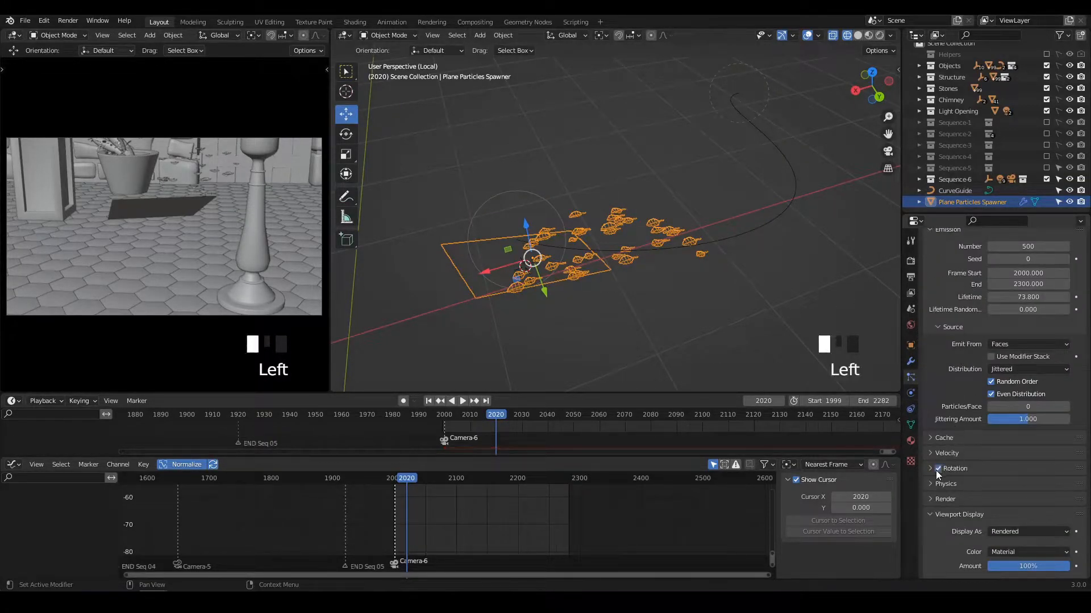
left_click(956, 470)
left_click_drag(997, 497, 1057, 497)
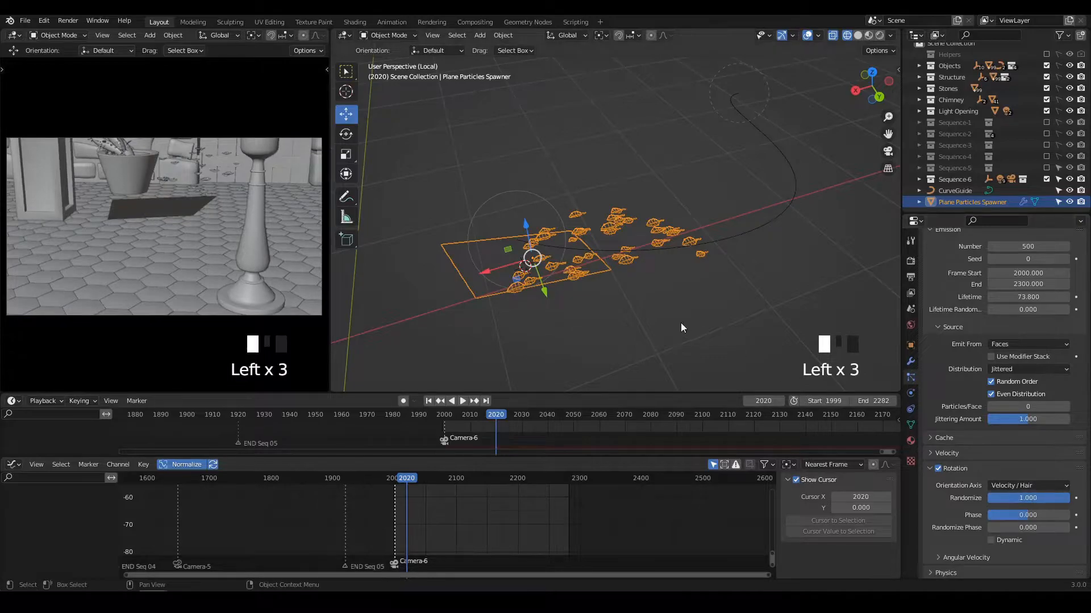
Play the animation from before frame 2000 and inspect how the rotated leaves travel along the curve.
key("space")
middle_click(672, 306, "alt")
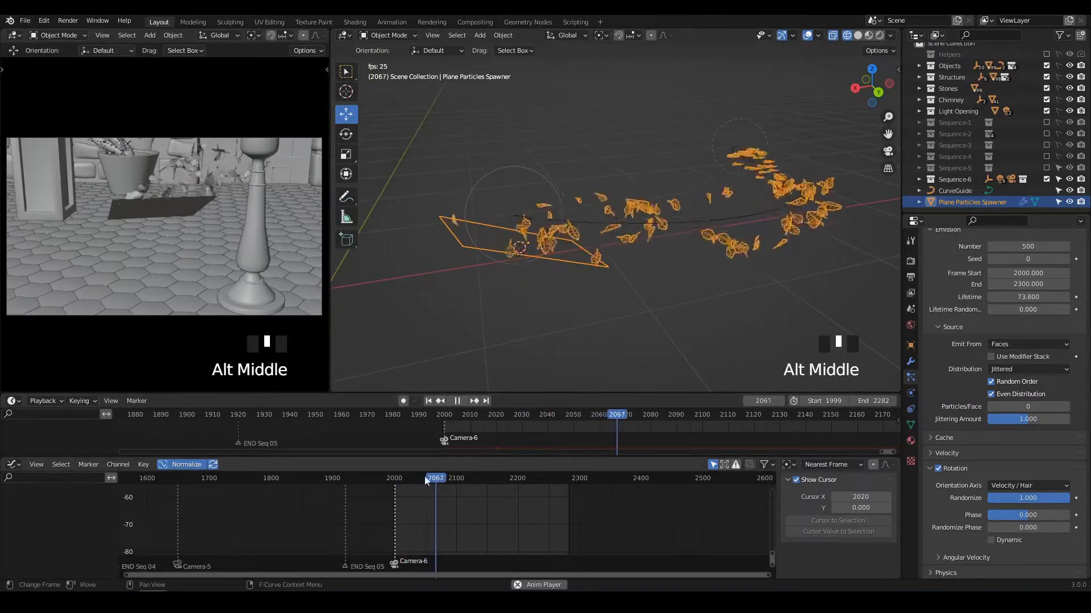
left_click_drag(435, 481, 356, 481)
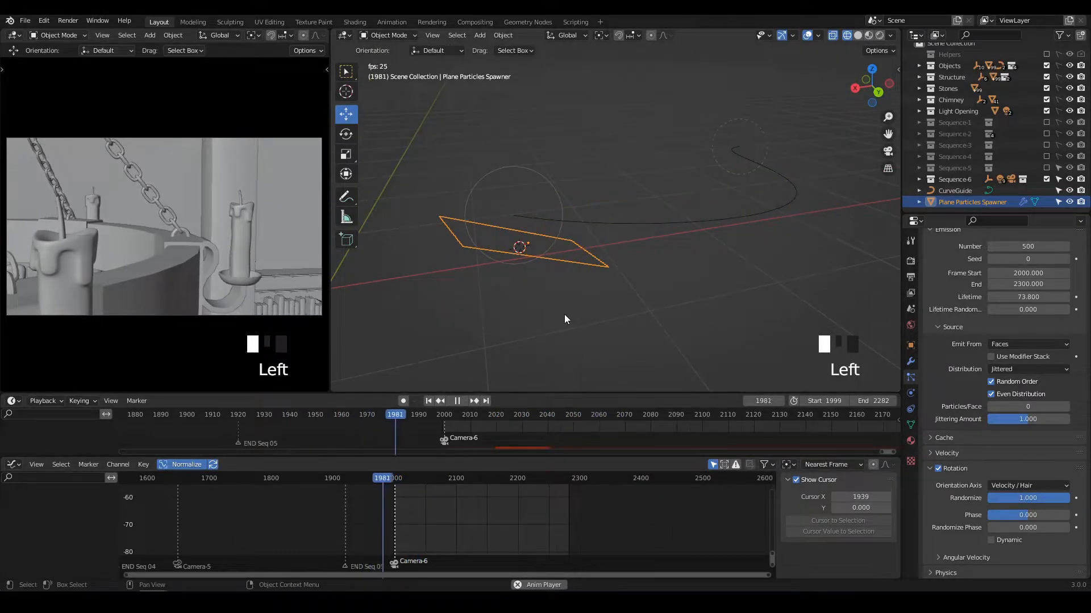
middle_click_drag(617, 294, 645, 207)
scroll(639, 213, "down", 3)
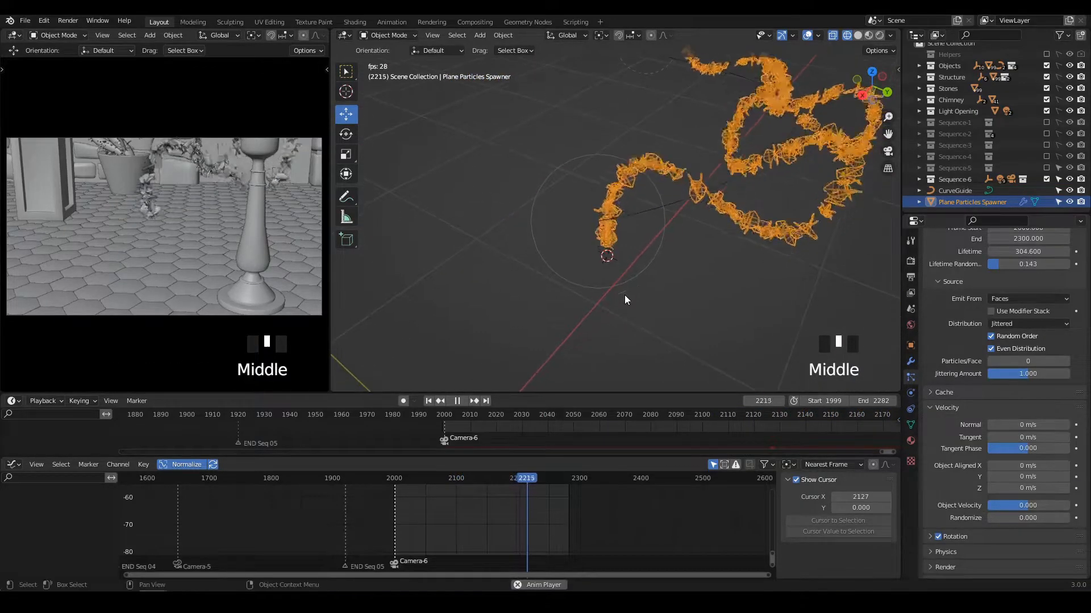
key("space")
middle_click_drag(650, 282, 676, 295)
scroll(1020, 309, "up", 4)
scroll(968, 282, "up", 5)
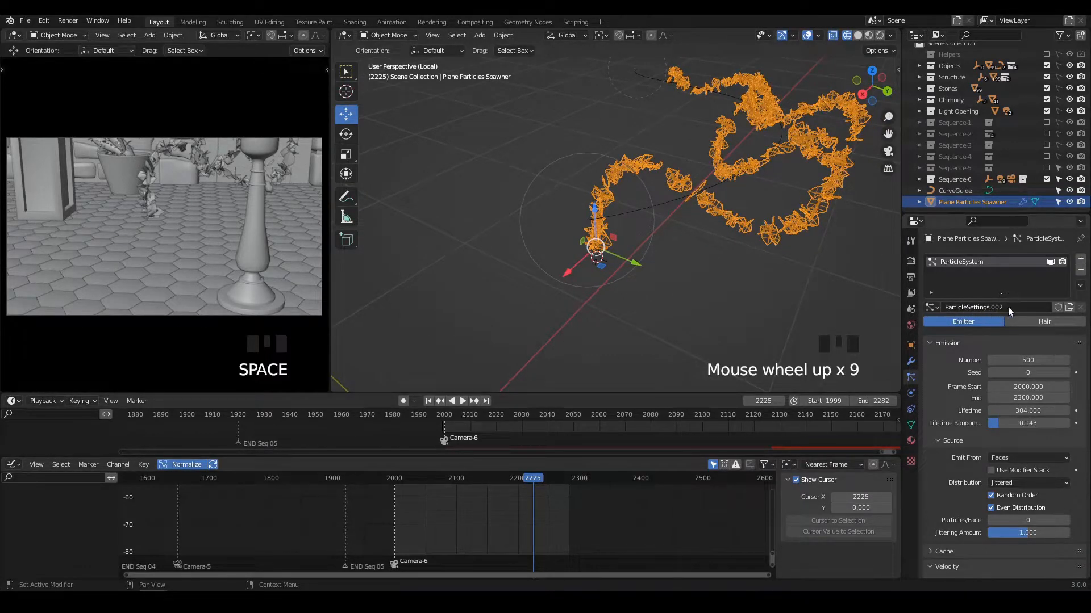
Add a UV sphere at the start of the leaf stream and scale it down to 0.101.
middle_click_drag(648, 284, 653, 288)
key("shift+a")
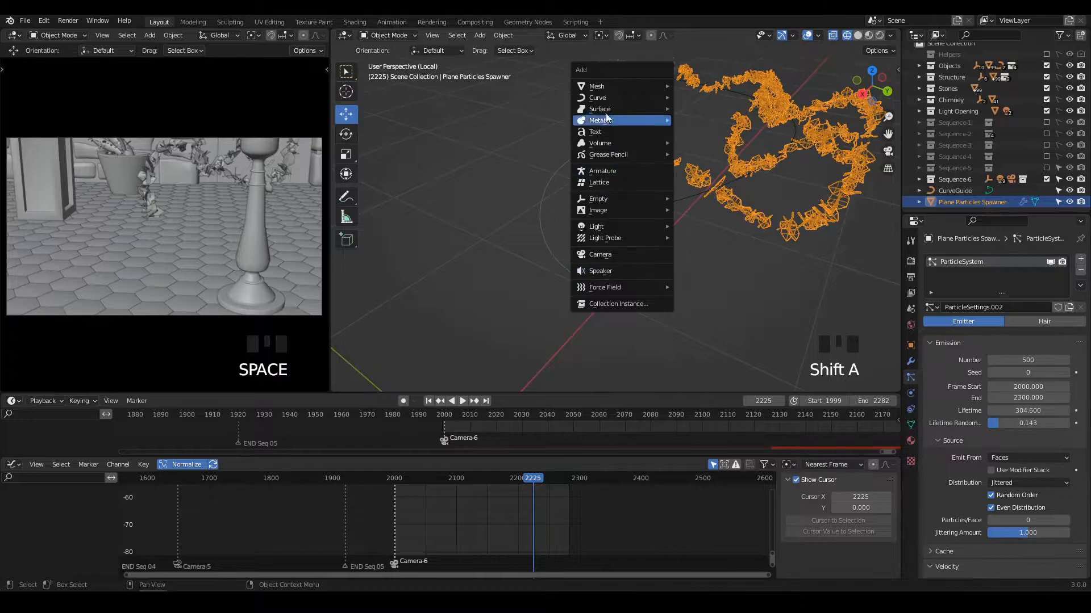
mouse_move(606, 86)
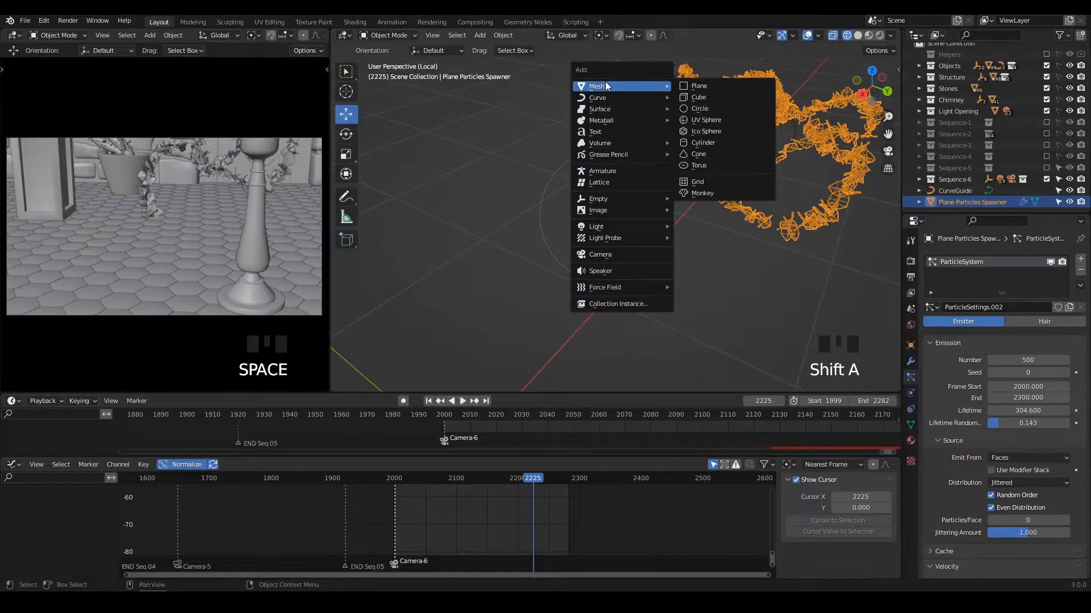
left_click(703, 120)
key("s")
left_click(625, 259)
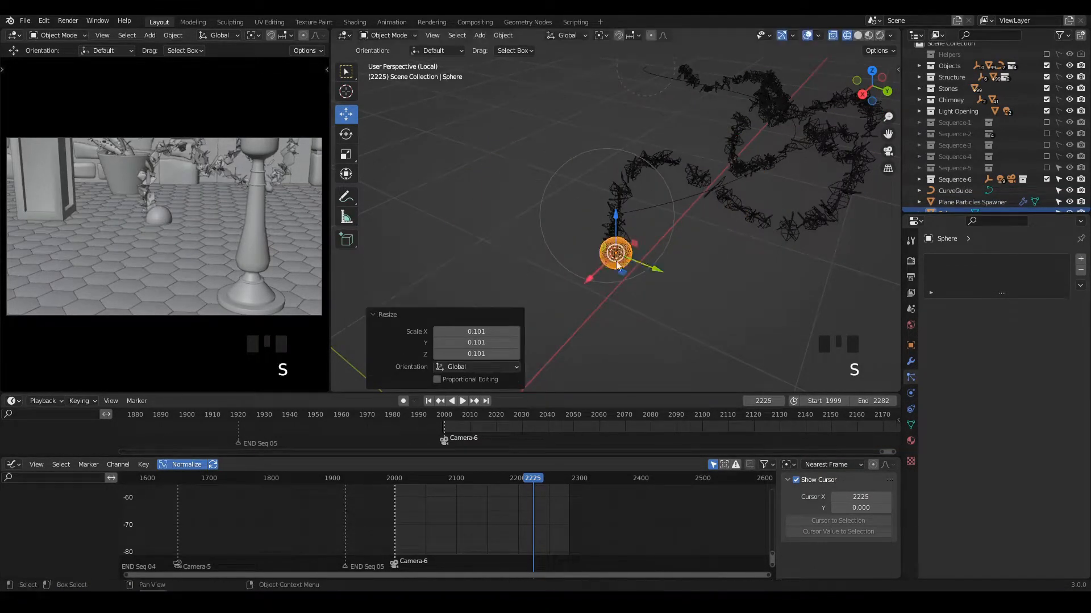
Add a particle system to the sphere and assign it the existing ParticleSettings.002.
scroll(625, 262, "up", 2)
middle_click_drag(646, 273, 993, 311, "alt")
left_click(1080, 260)
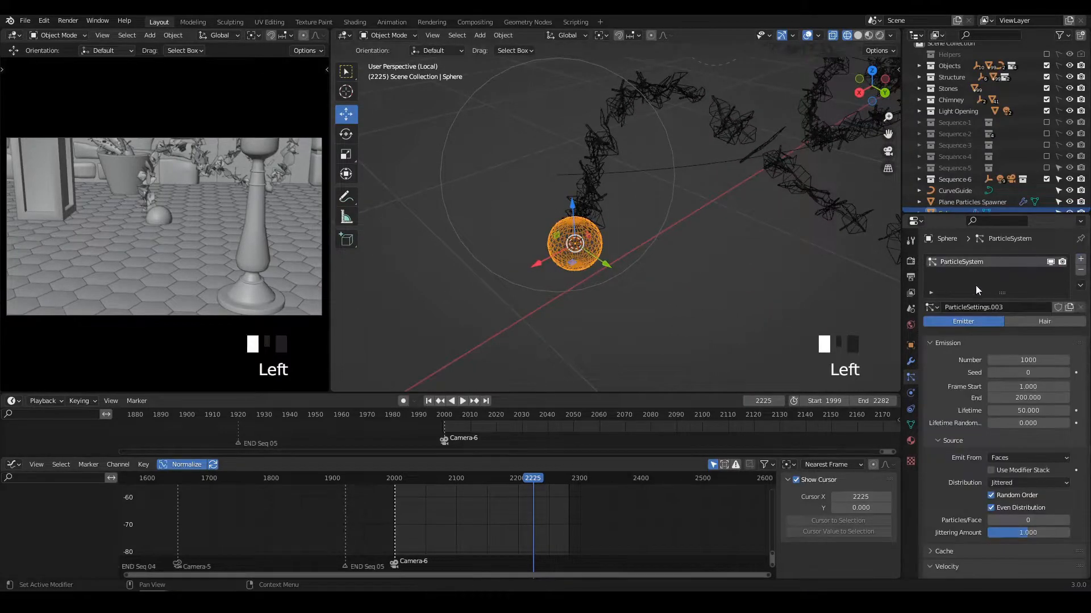
left_click(932, 308)
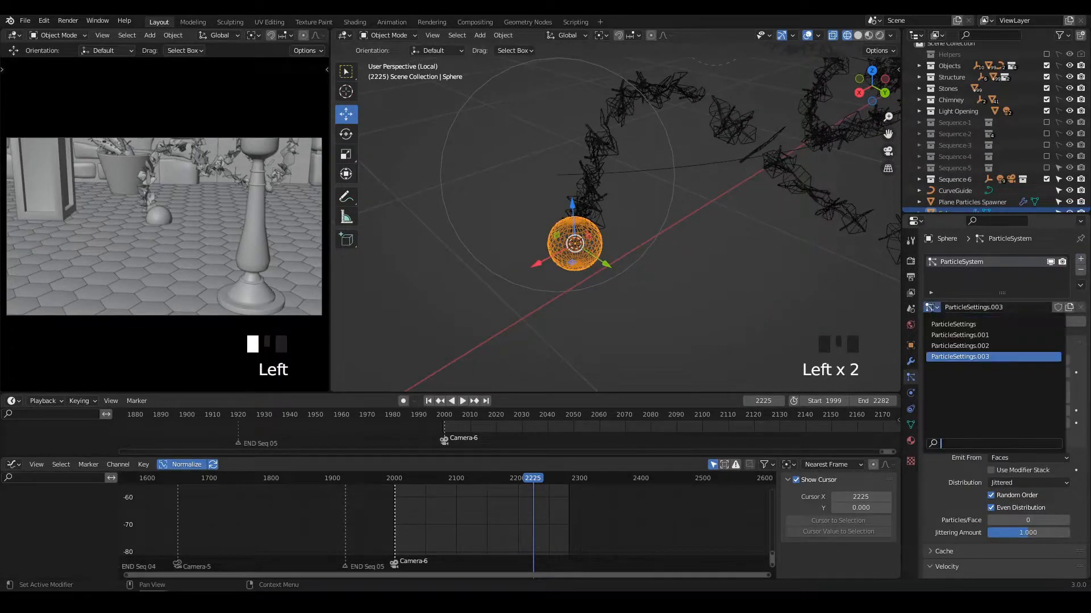
left_click(958, 344)
Hide the Plane Particles Spawner in the viewport and select the sphere emitter.
middle_click_drag(622, 274, 598, 201, "alt")
left_click(575, 150)
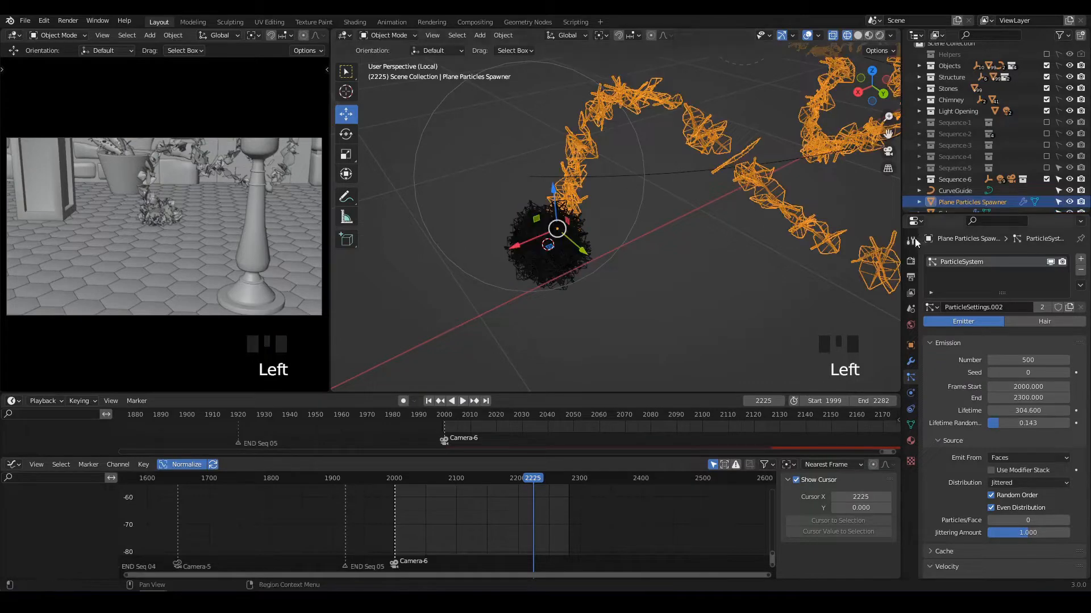
left_click(1067, 202)
left_click(571, 244)
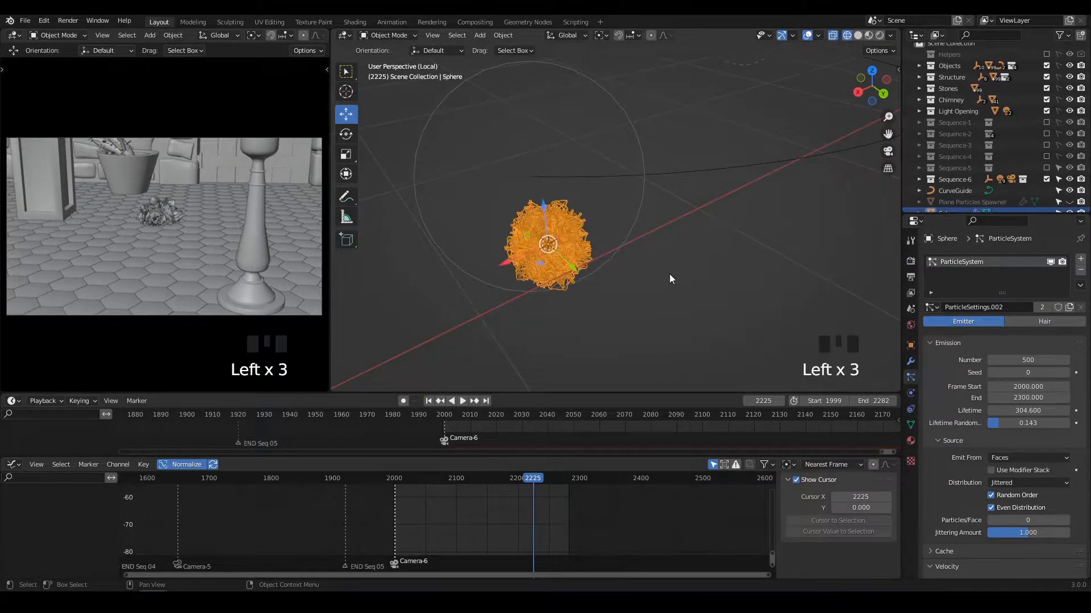
middle_click_drag(666, 273, 692, 274, "alt")
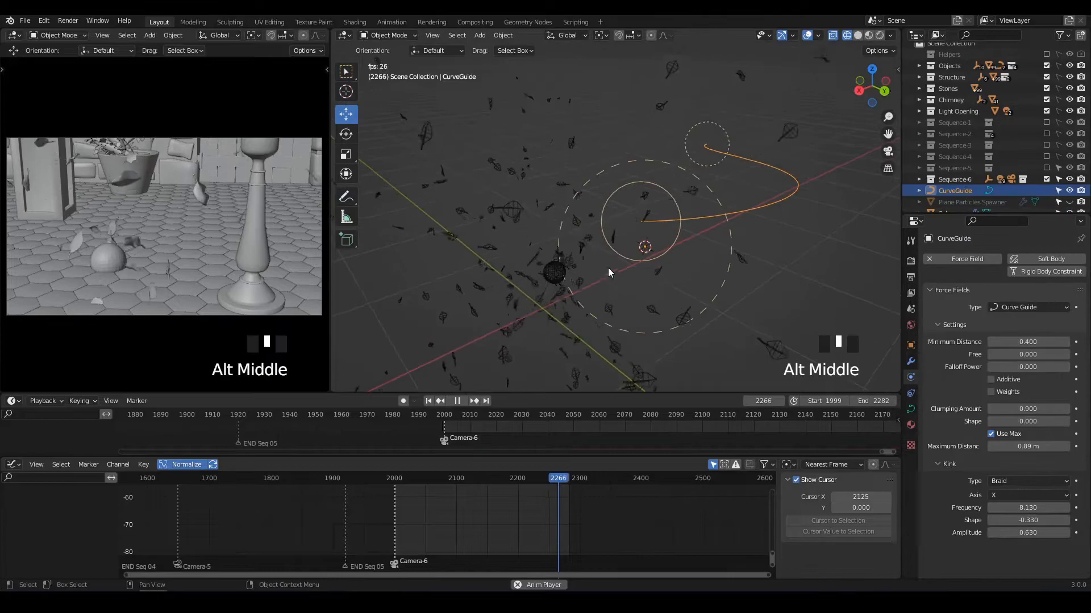
Stretch the sphere emitter along the global Y axis into a long, thin ellipsoid.
left_click(618, 247)
middle_click_drag(674, 265, 673, 253)
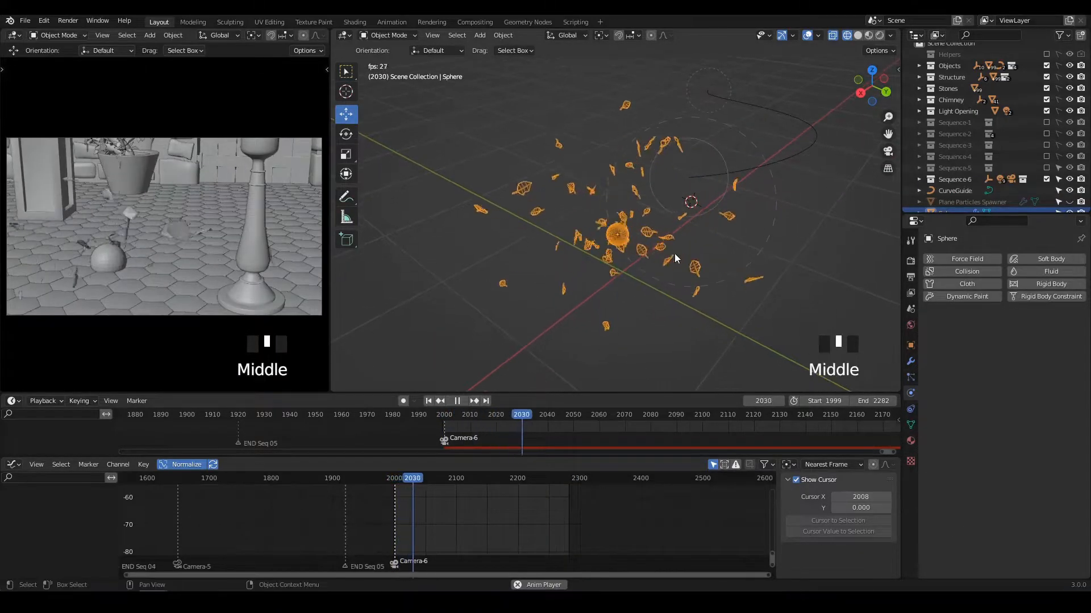
key("s")
key("y")
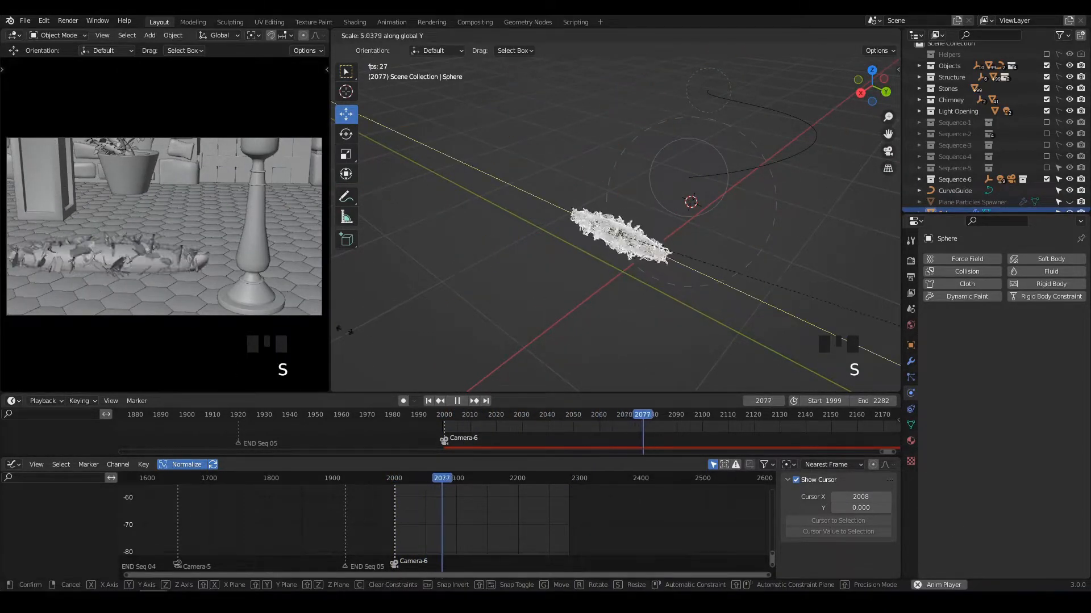
left_click(576, 343)
middle_click_drag(629, 316, 614, 277, "alt")
scroll(593, 293, "down", 1)
Raise the curve guide's maximum distance to 1.38 m and check which leaves it catches.
left_click(693, 192)
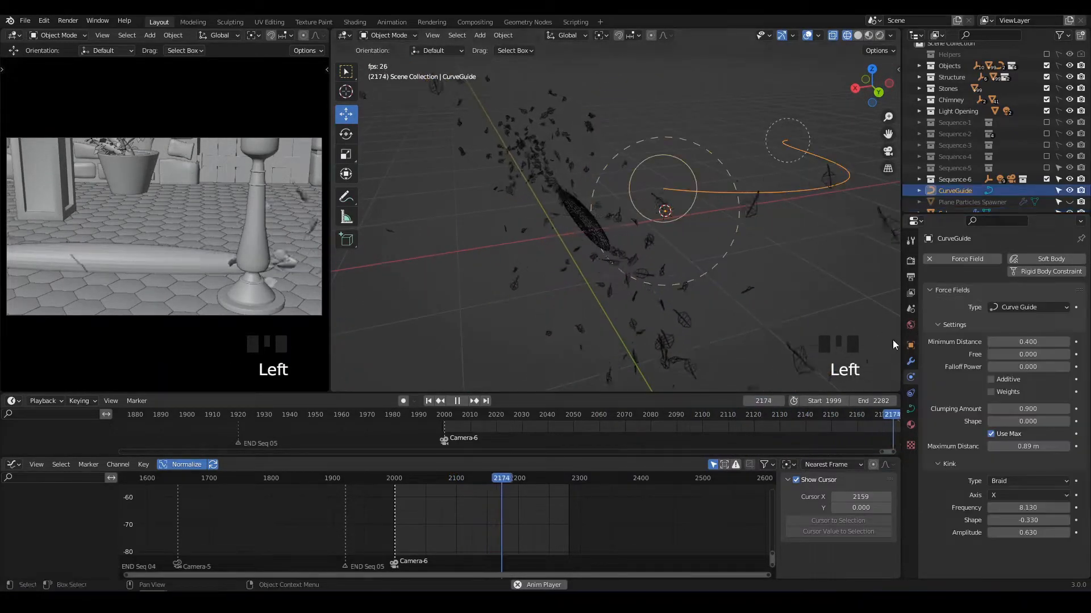
left_click_drag(1009, 440, 1015, 445)
middle_click_drag(654, 284, 722, 294, "alt")
scroll(602, 195, "up", 2)
scroll(717, 328, "down", 1)
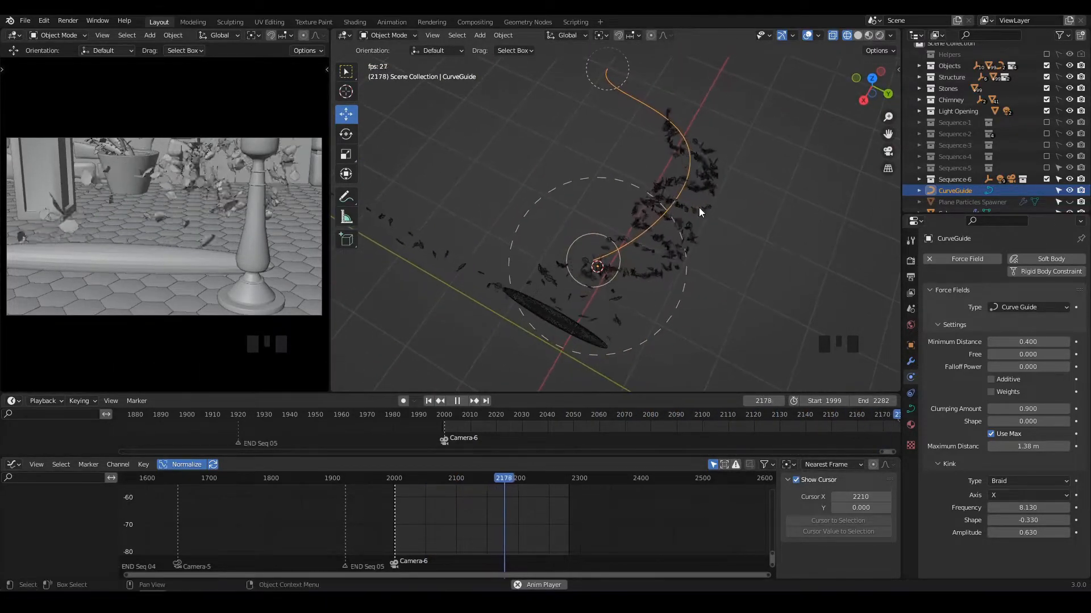
Set the curve guide's braid kink to frequency 5.830, shape 0.760 and amplitude 0.470 while the animation plays.
left_click(683, 180)
middle_click_drag(683, 179, 898, 369, "alt")
scroll(729, 244, "up", 2)
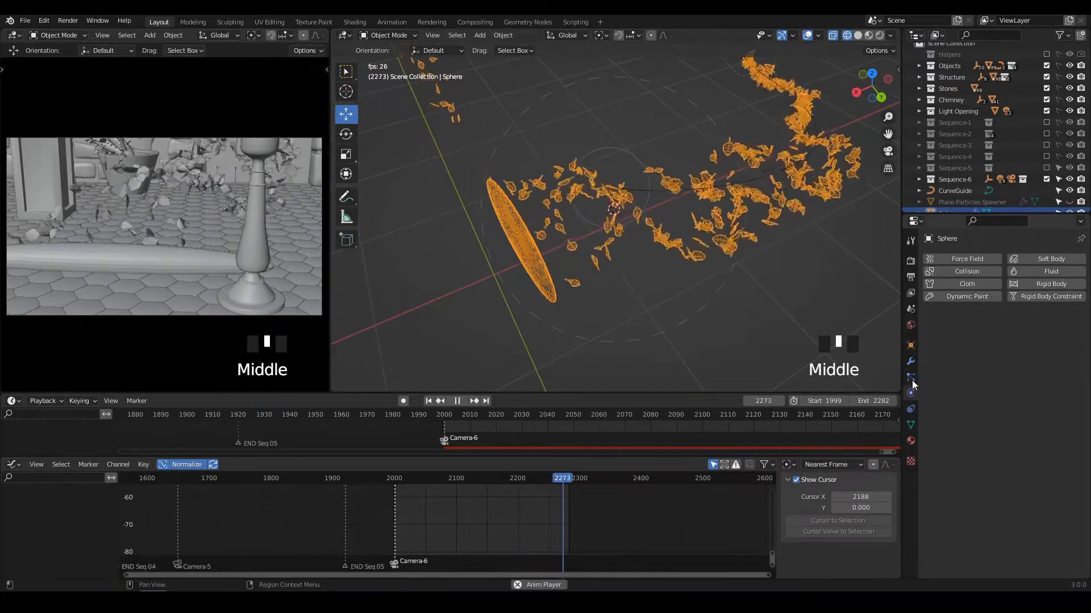
left_click(712, 192)
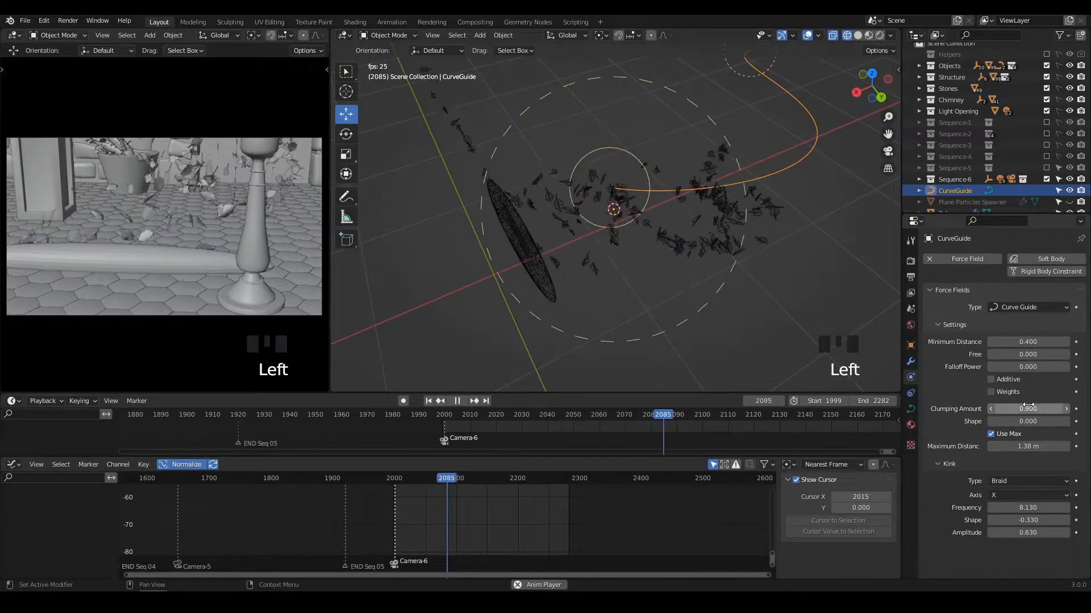
left_click_drag(1028, 507, 1074, 519, "shift")
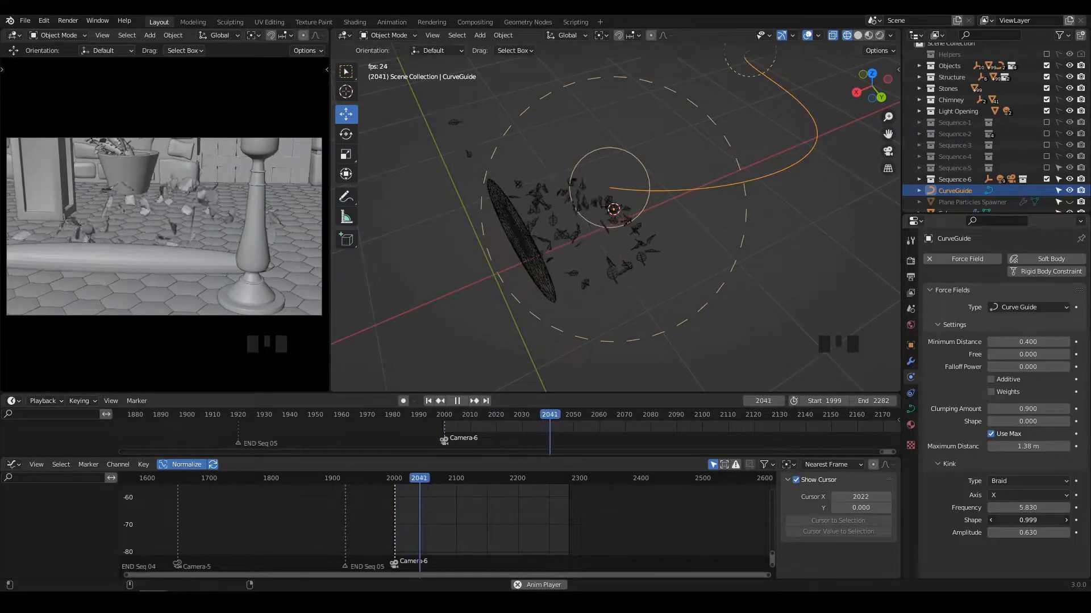
left_click_drag(1074, 520, 1029, 533)
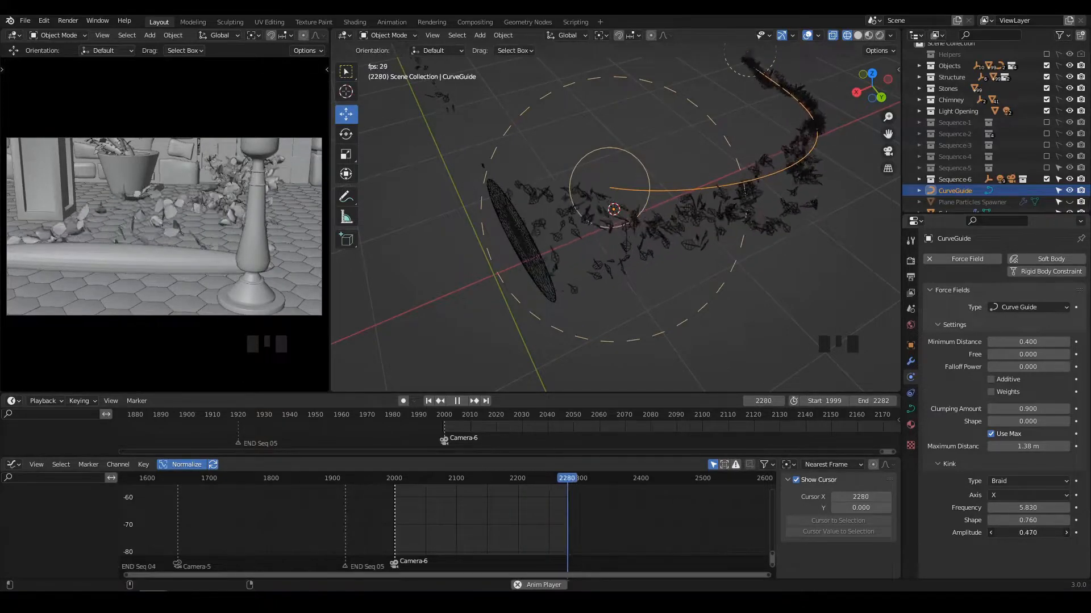
Reduce the braid kink's amplitude to 0.120 and inspect the leaf stream from several angles.
scroll(696, 233, "down", 1)
middle_click_drag(687, 227, 727, 319)
scroll(710, 282, "down", 2)
scroll(711, 287, "up", 2)
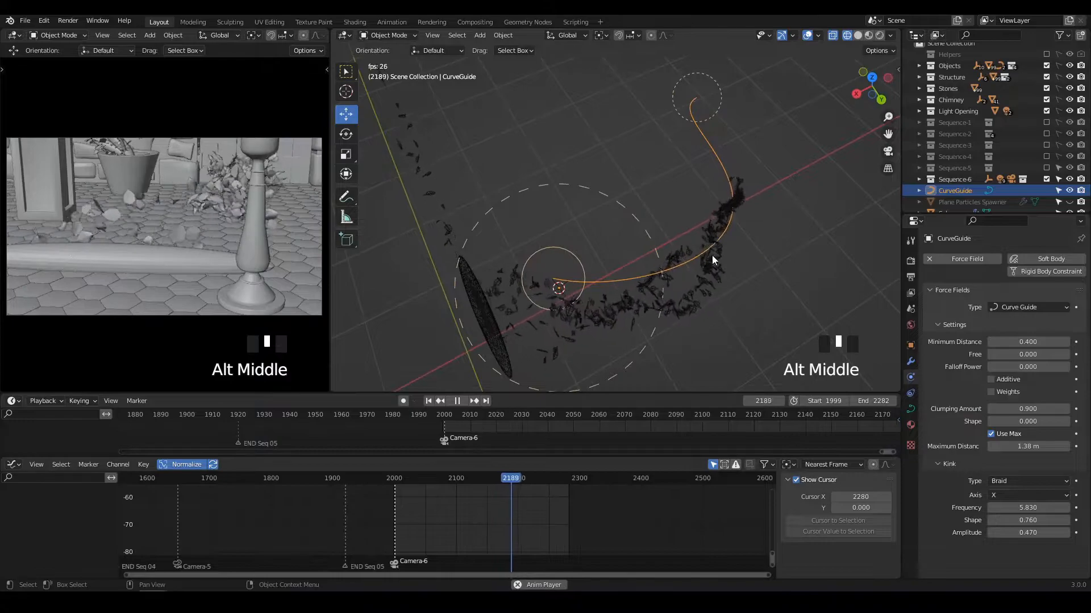
middle_click_drag(728, 208, 755, 237, "alt")
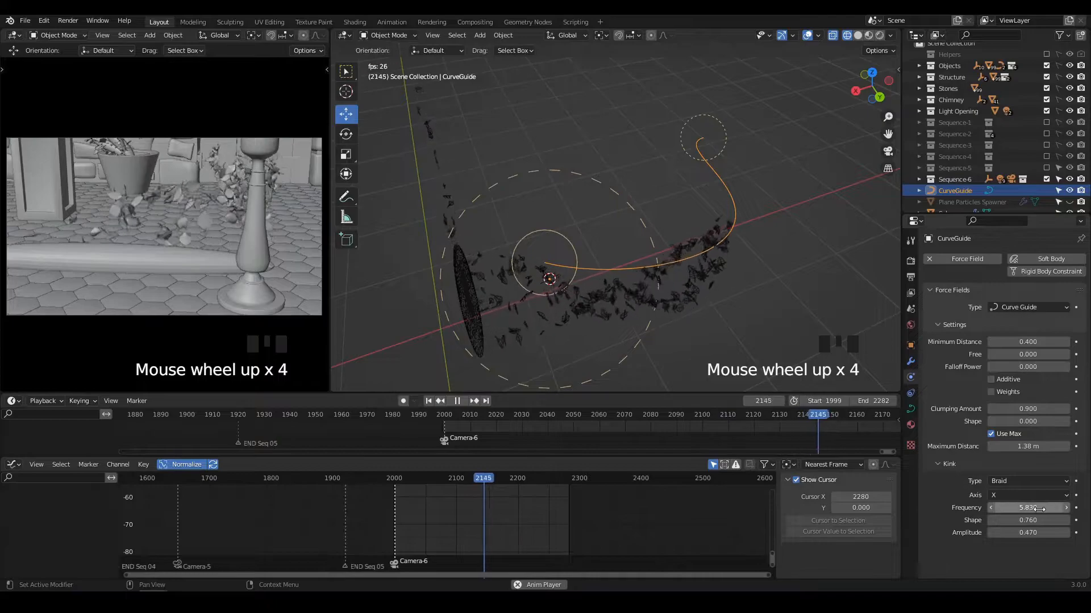
mouse_move(1028, 532)
left_mouse_down("shift")
mouse_move(1016, 533)
mouse_move(1036, 532)
left_mouse_up("shift")
middle_click_drag(710, 295, 772, 346, "alt")
scroll(723, 296, "down", 3)
middle_click_drag(722, 297, 628, 275, "alt")
scroll(721, 272, "up", 3)
scroll(738, 275, "down", 1)
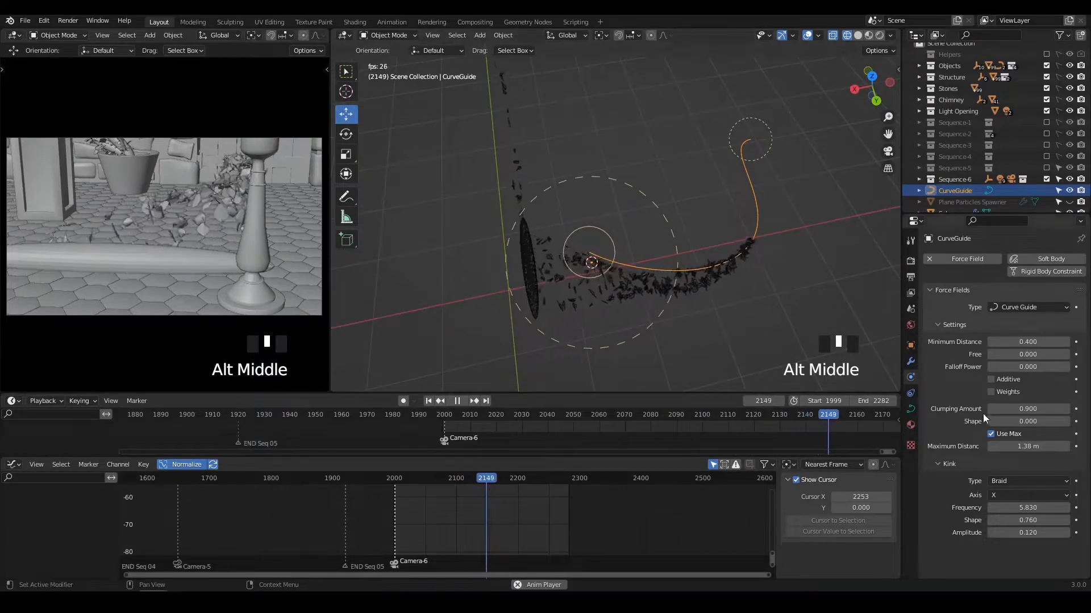
Turn off the curve guide's maximum distance limit and check the leaf flow around the whole curve.
left_click(991, 435)
middle_click_drag(715, 331, 632, 258, "alt")
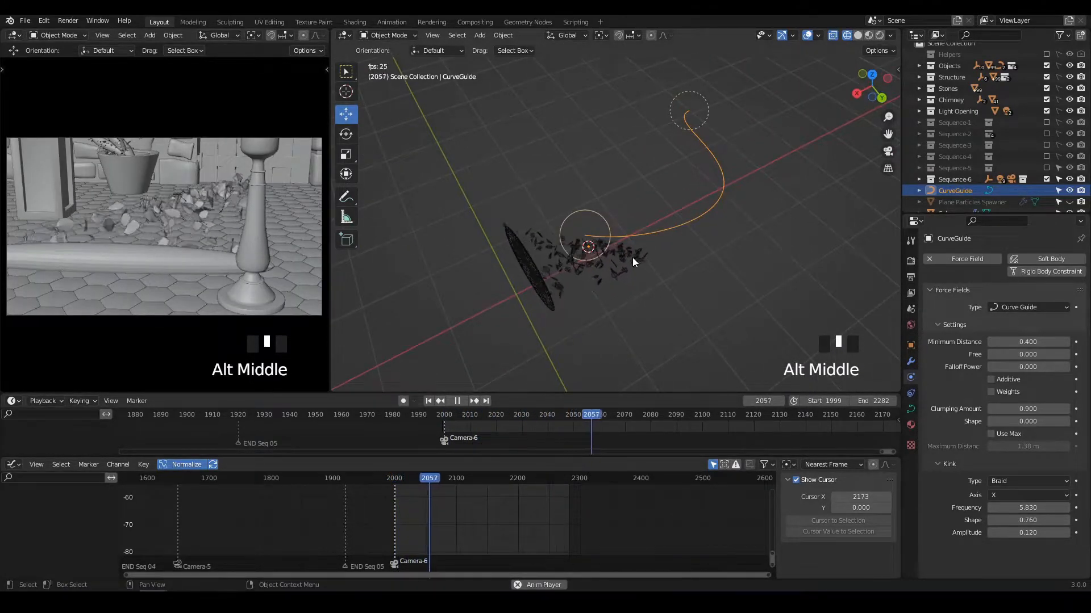
middle_click_drag(632, 257, 656, 315, "alt")
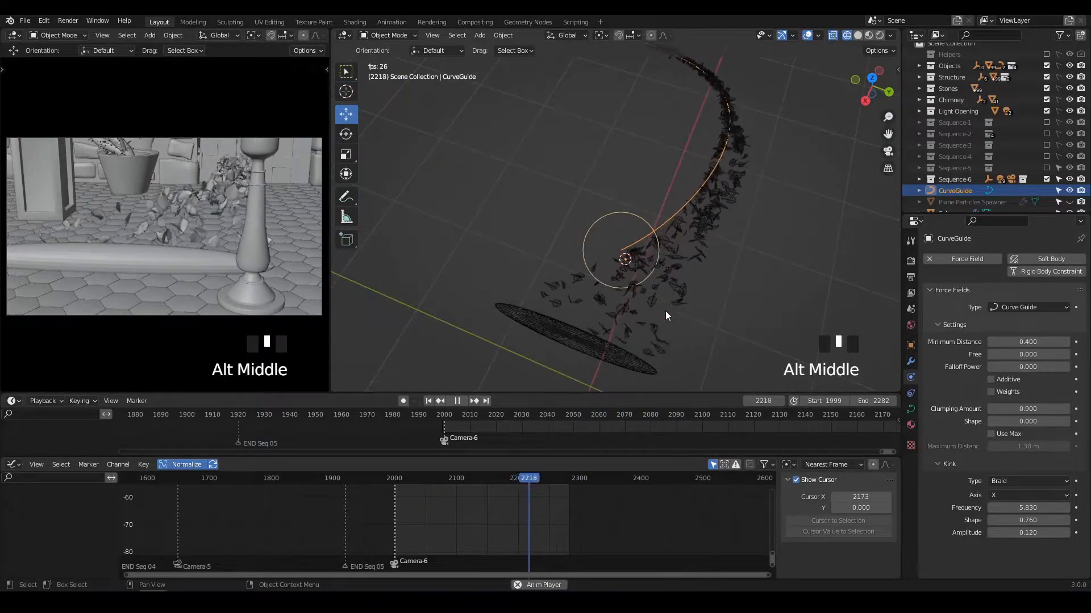
middle_click_drag(626, 281, 551, 280, "alt")
scroll(719, 271, "down", 2)
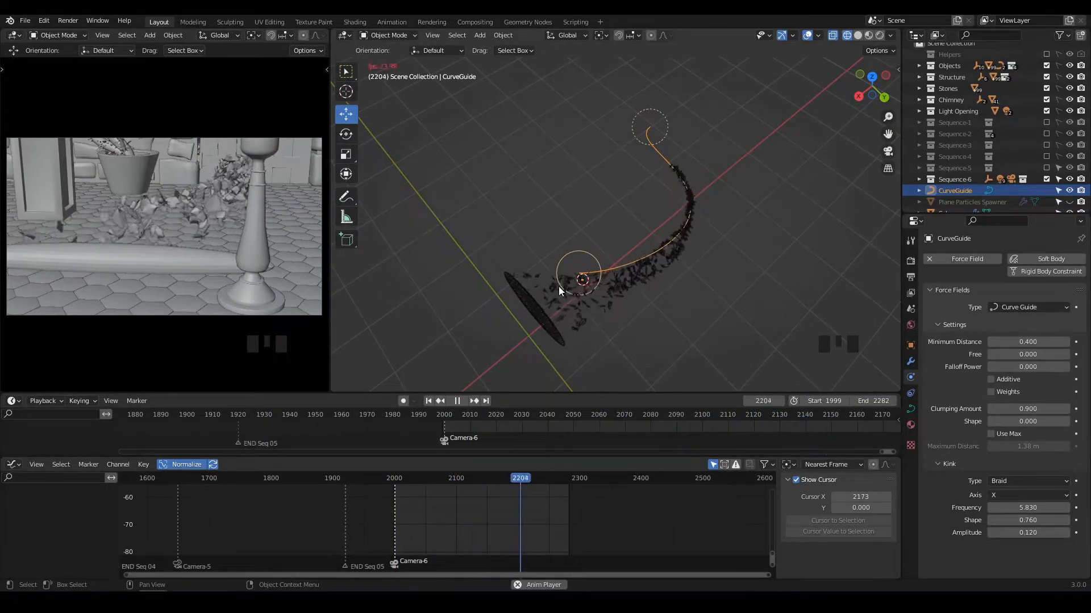
middle_click_drag(612, 289, 660, 274, "alt")
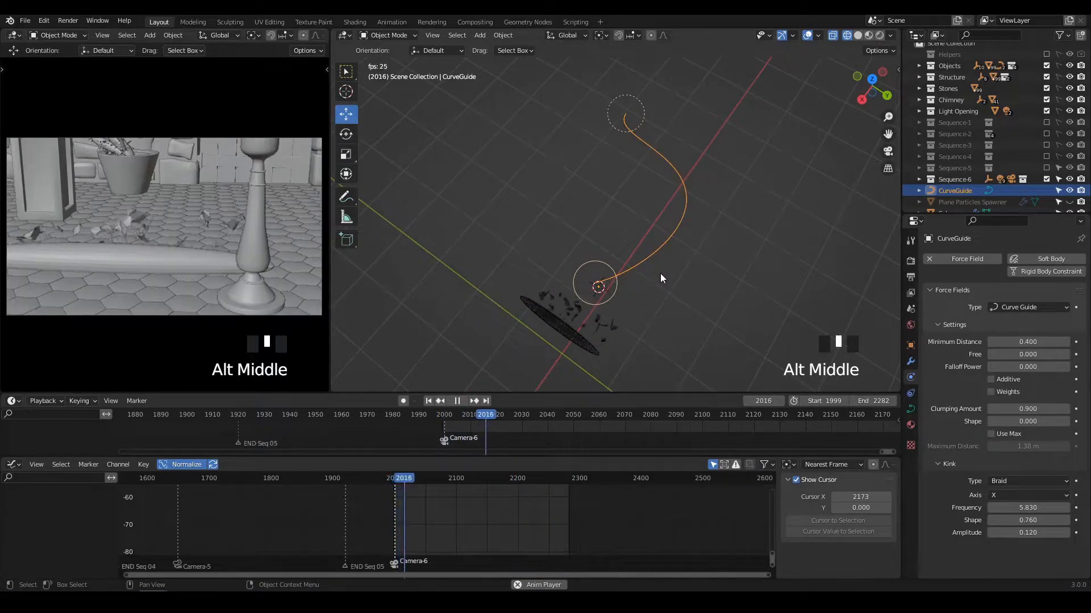
middle_click_drag(662, 285, 687, 249, "alt")
scroll(689, 245, "down", 3)
Stop the playback and leave local view to bring back the full scene around the curve guide.
key("space")
key("KP_Divide")
scroll(629, 281, "up", 1)
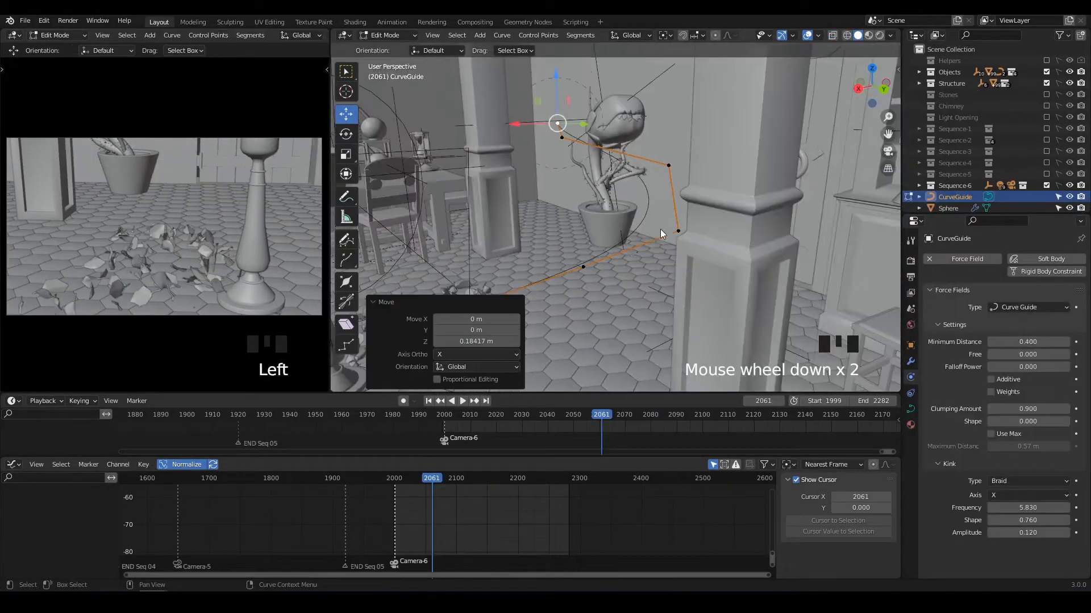
Lower the curve guide's upper control points about 0.366 m along Z beside the potted plant, and select its end point.
mouse_move(660, 230)
middle_mouse_down("alt")
mouse_move(673, 230)
mouse_move(640, 241)
mouse_move(646, 187)
middle_mouse_up("alt")
scroll(646, 230, "up", 2)
scroll(617, 171, "down", 1)
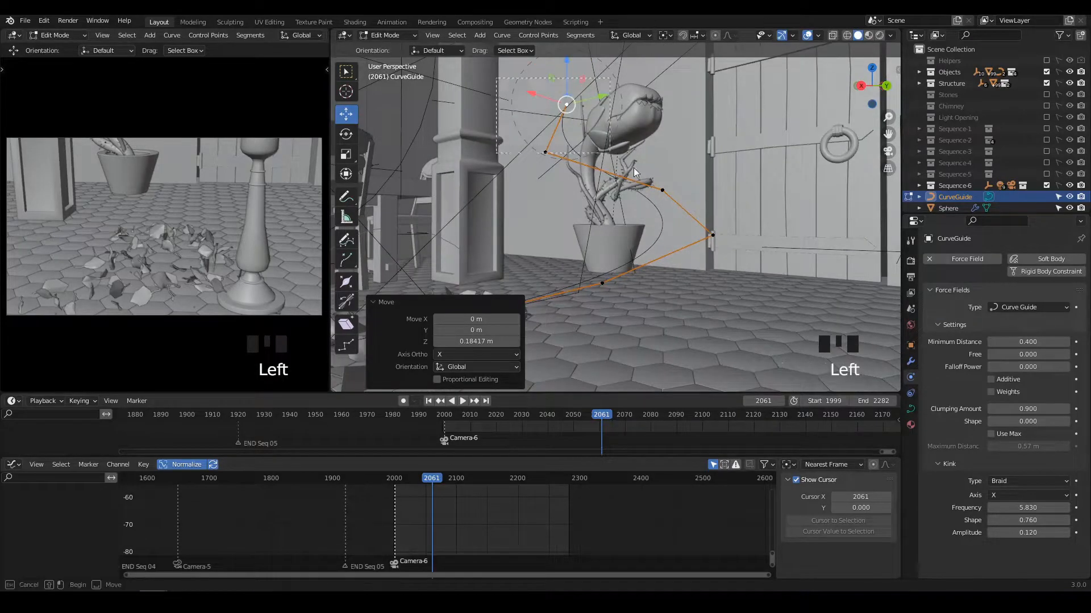
left_click_drag(621, 160, 625, 165)
left_click_drag(593, 118, 590, 153)
middle_click_drag(590, 152, 617, 170, "alt")
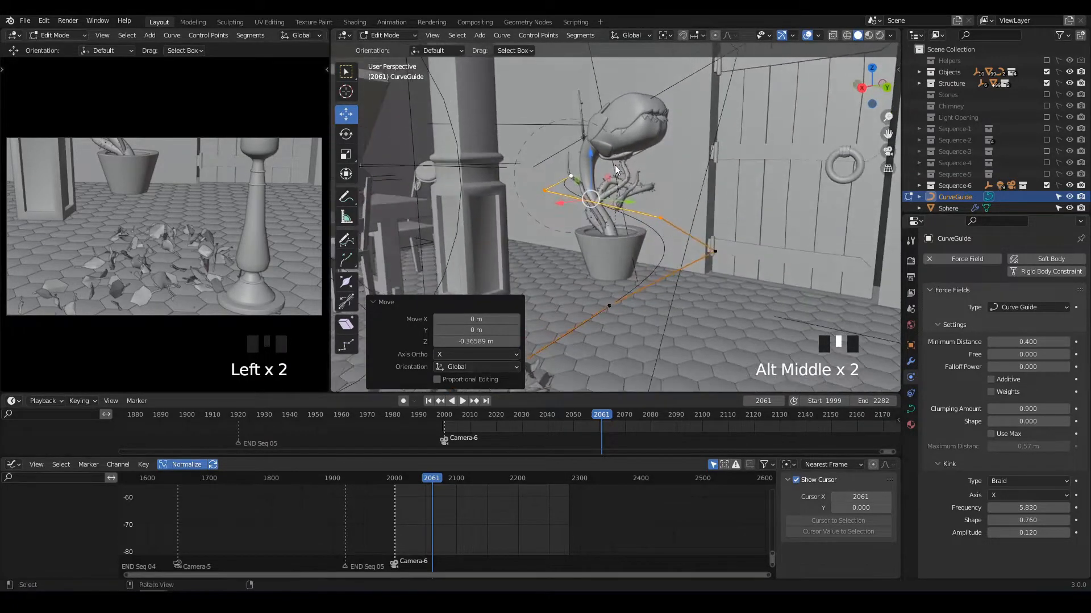
left_click(571, 172)
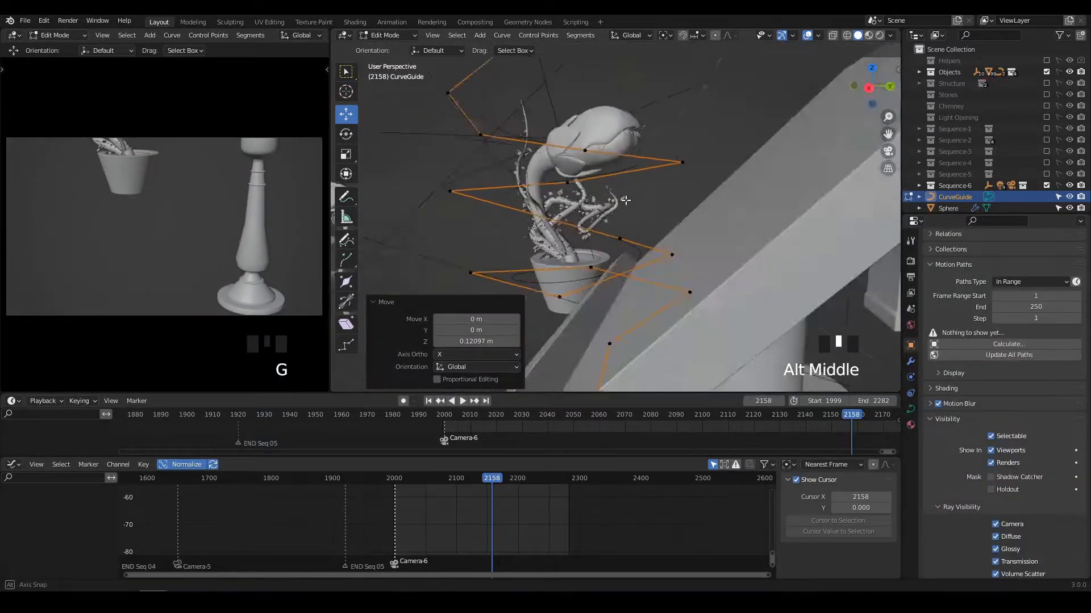
Leave the curve guide's edit mode and play the animation to check the leaves along the reshaped curve.
middle_click_drag(682, 228, 715, 232, "alt")
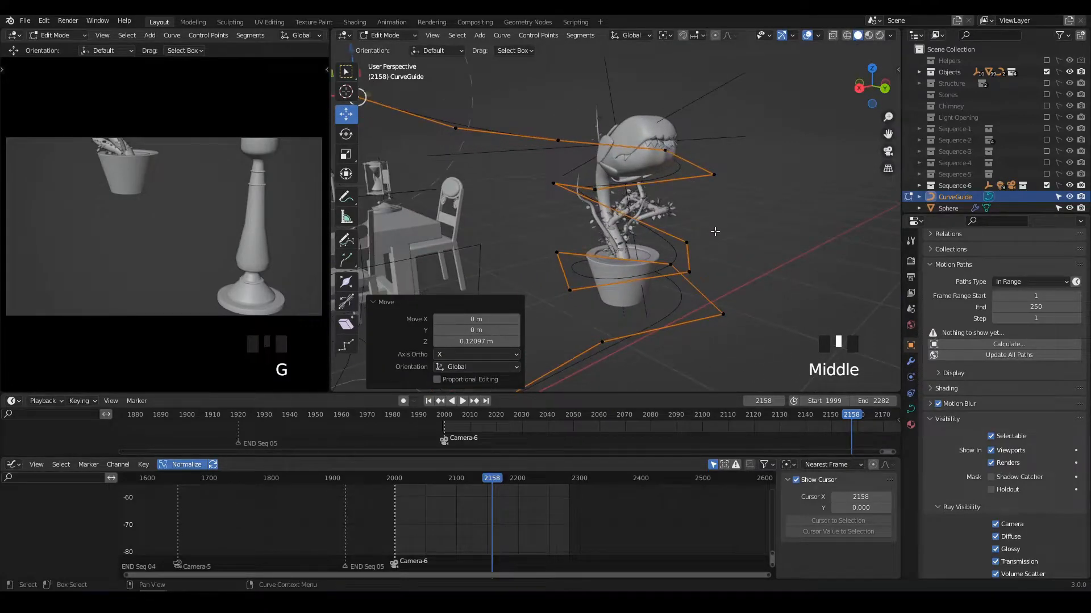
key("Tab")
scroll(698, 264, "down", 2)
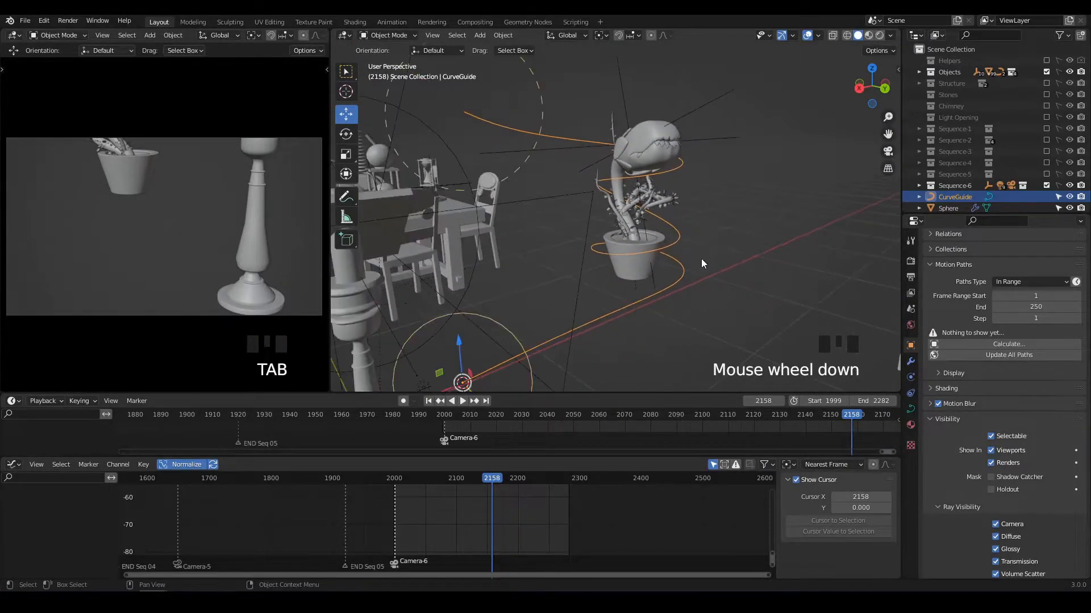
key("space")
mouse_move(697, 260)
middle_mouse_down("alt")
mouse_move(728, 262)
mouse_move(698, 258)
middle_mouse_up("alt")
scroll(727, 263, "up", 2)
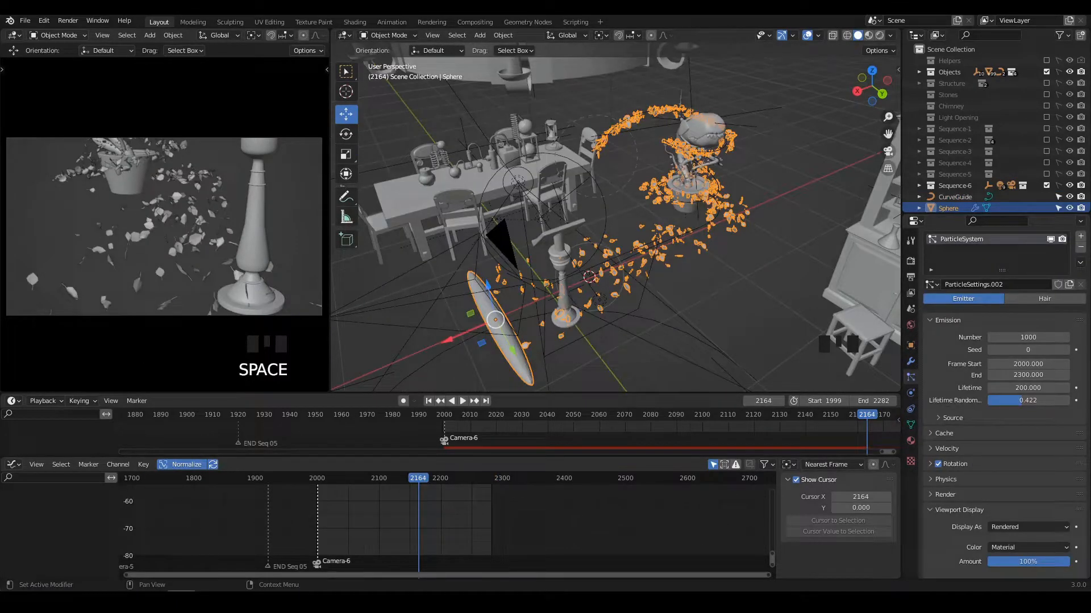
Examine the leaf stream between the stretched sphere emitter and the potted plant from several angles, scrubbing through the sequence.
mouse_move(666, 290)
middle_mouse_down()
mouse_move(648, 298)
mouse_move(668, 274)
middle_mouse_up()
scroll(661, 282, "up", 2)
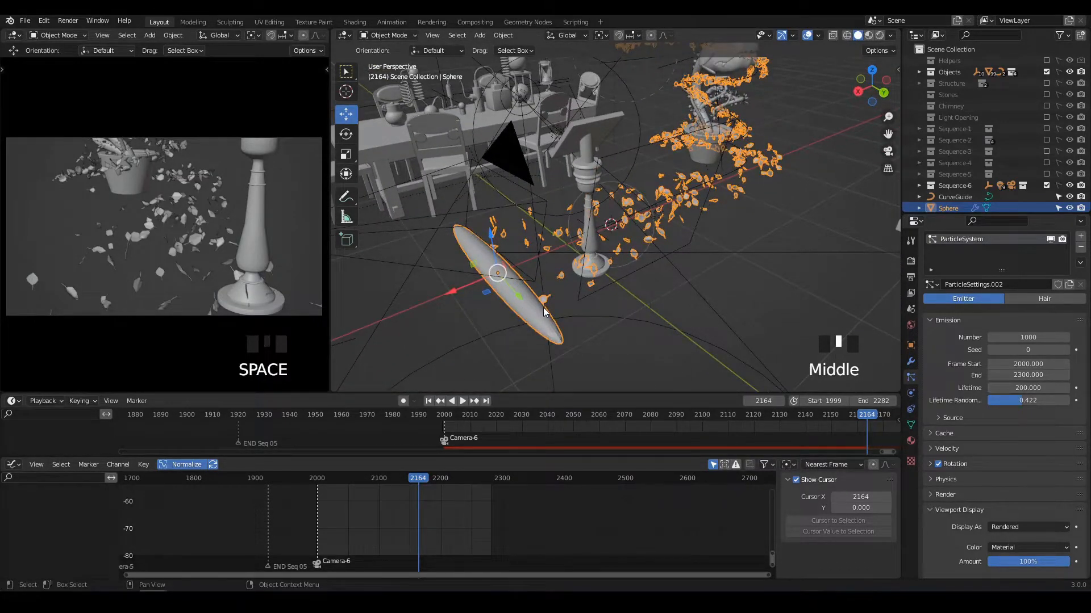
middle_click_drag(638, 276, 513, 271)
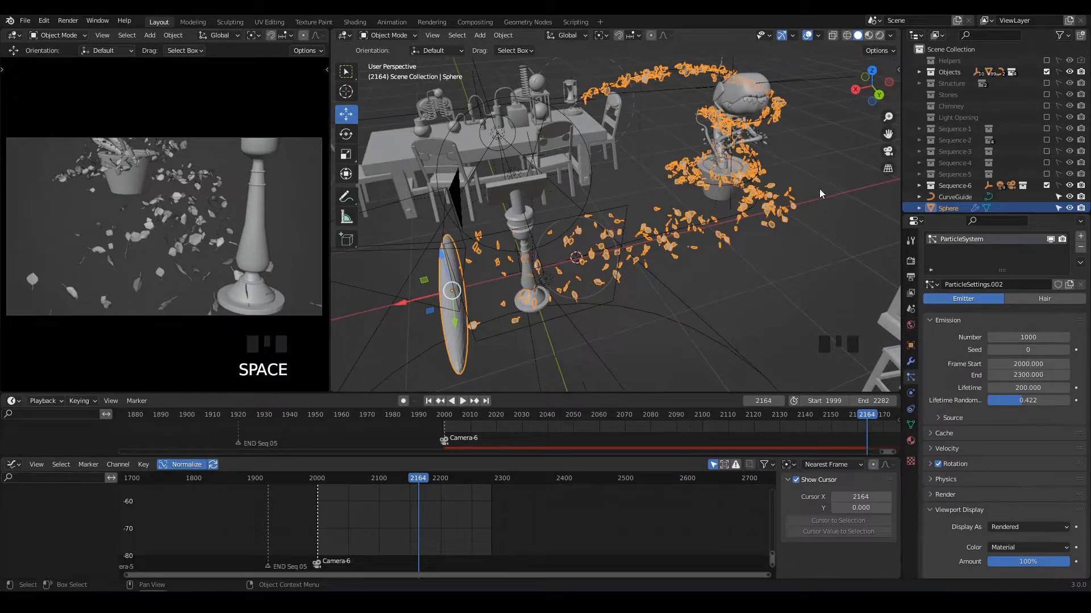
scroll(624, 229, "up", 3)
middle_click_drag(625, 229, 658, 312, "alt")
scroll(560, 249, "up", 3)
scroll(643, 268, "up", 2)
scroll(637, 285, "down", 3)
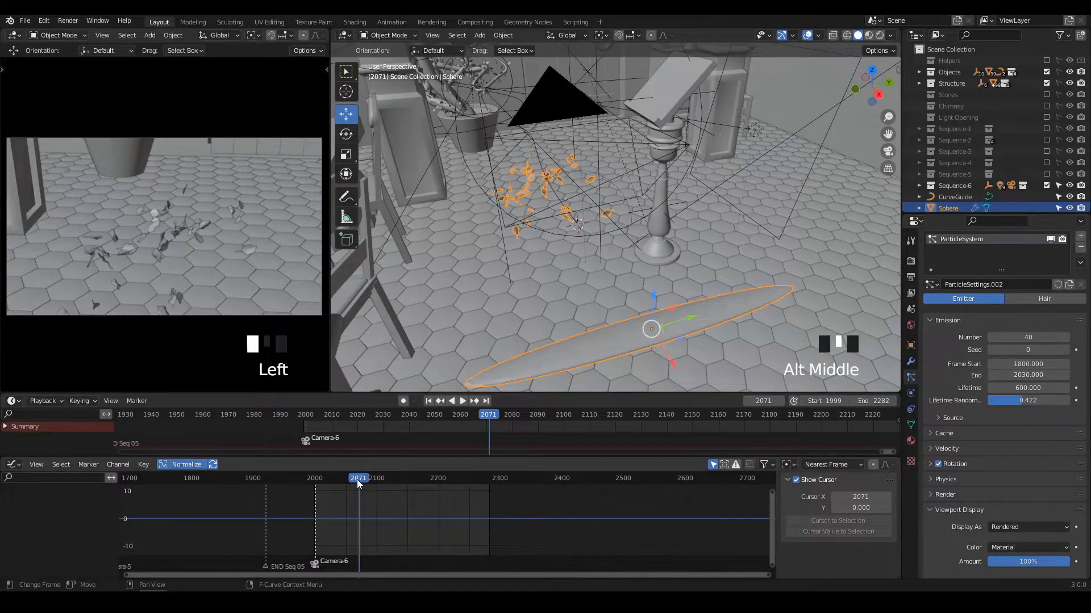
left_click_drag(357, 479, 429, 492)
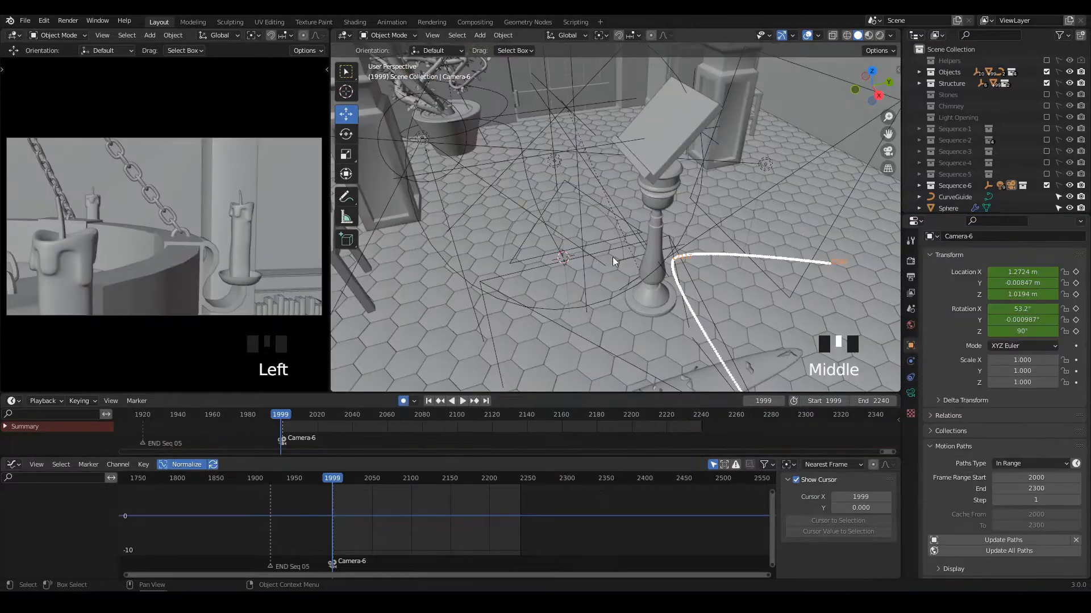
Duplicate the stretched sphere emitter on the floor and move the copy along the X axis past the book stand.
middle_click_drag(612, 257, 646, 241)
scroll(663, 248, "down", 2)
left_click(580, 284)
middle_click_drag(579, 284, 598, 281, "alt")
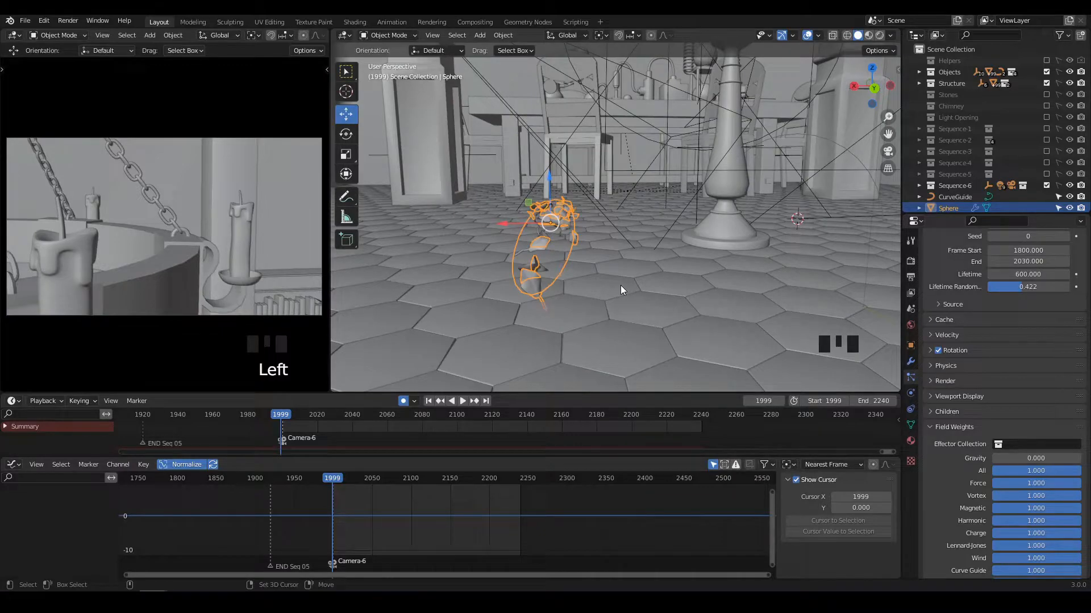
key("shift+d")
key("y")
key("x")
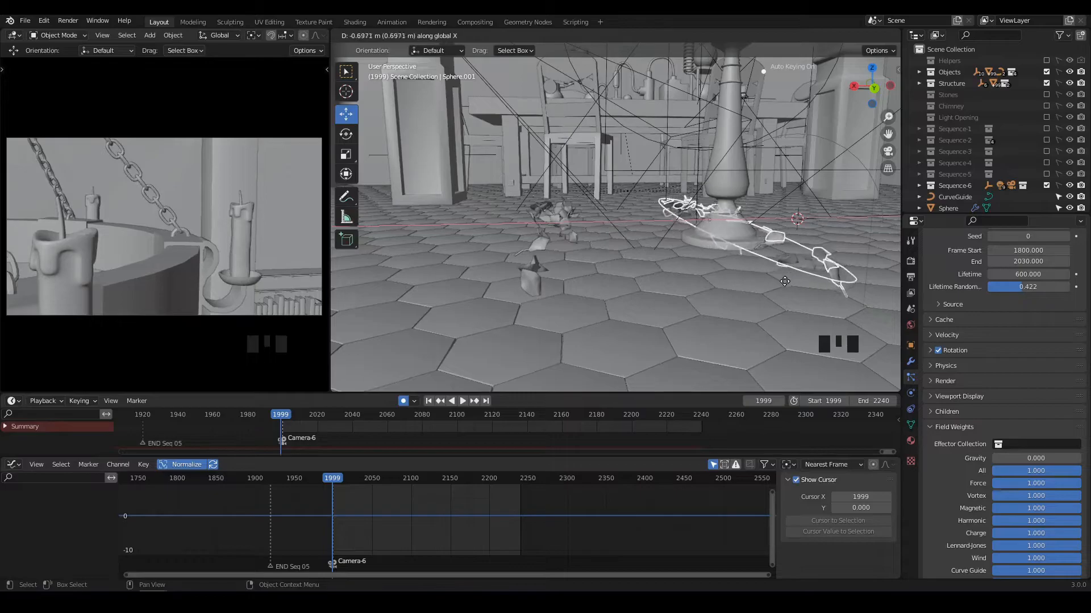
left_click(830, 272)
Place the duplicated emitter against the side of the plant pot and start rotating it to fit.
middle_click_drag(829, 271, 647, 282)
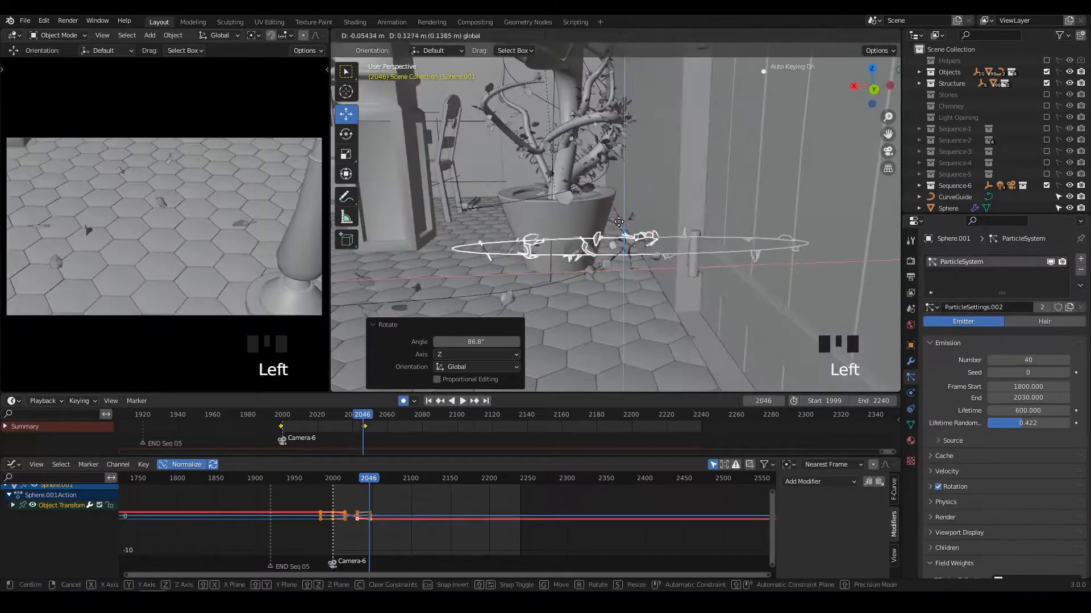
middle_click(697, 262, "alt")
scroll(697, 266, "down", 2)
middle_click(720, 254, "alt")
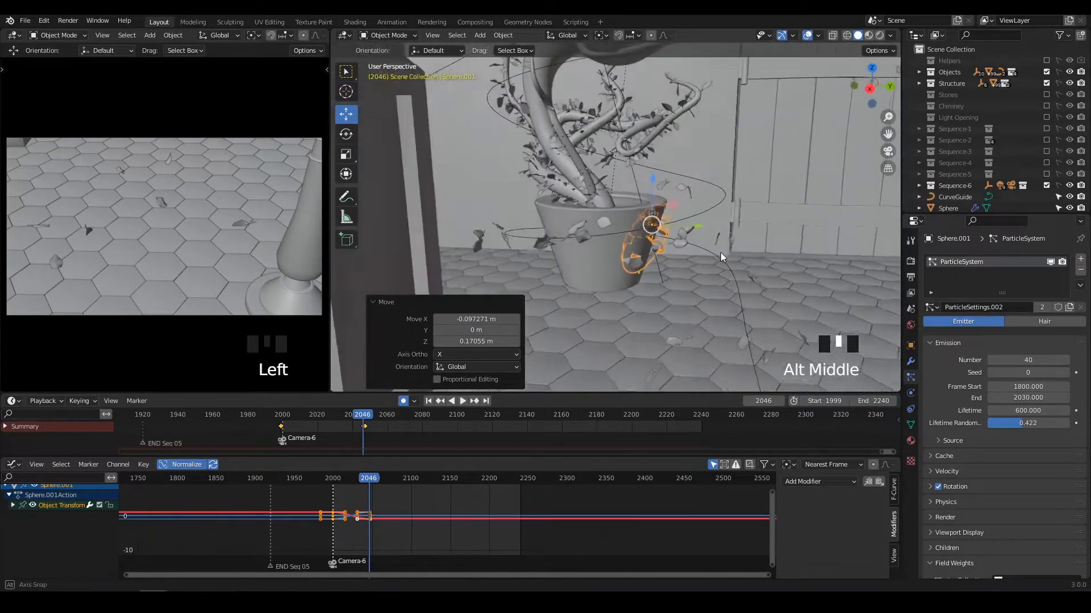
left_click_drag(685, 235, 648, 230)
key("r")
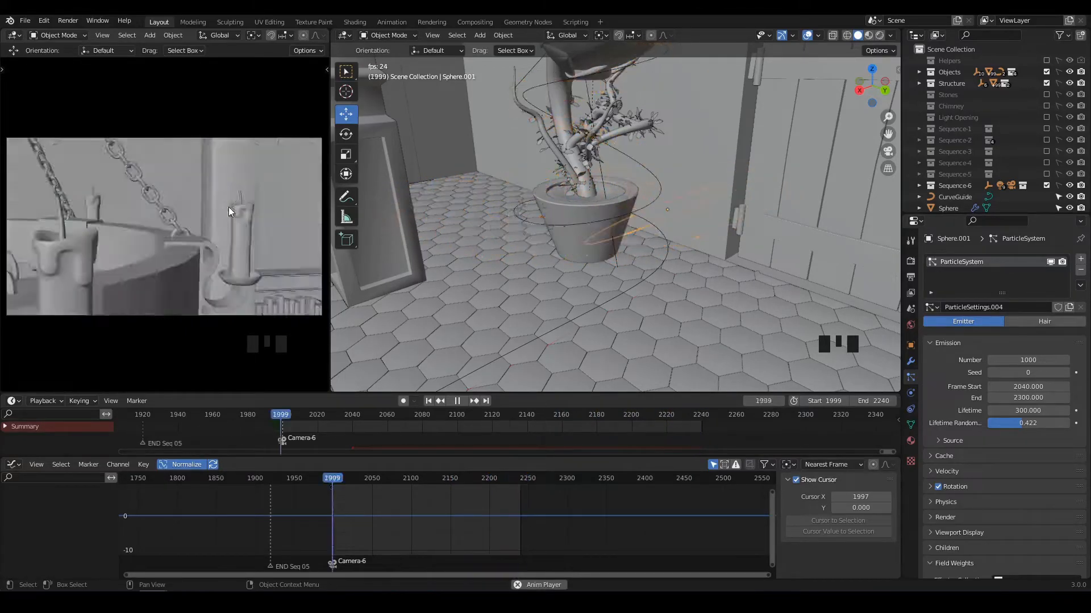
Stop the playback, create a viewport render of the camera's animation and play back the rendered result.
key("space")
middle_click_drag(578, 236, 641, 248, "alt")
scroll(598, 231, "down", 3)
scroll(672, 262, "down", 2)
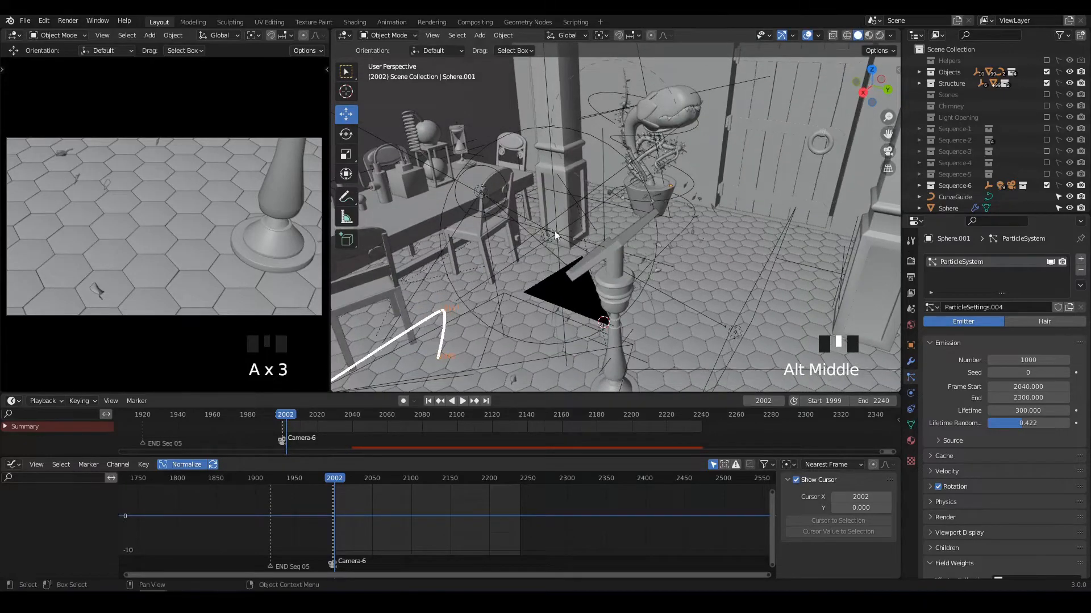
left_click(100, 35)
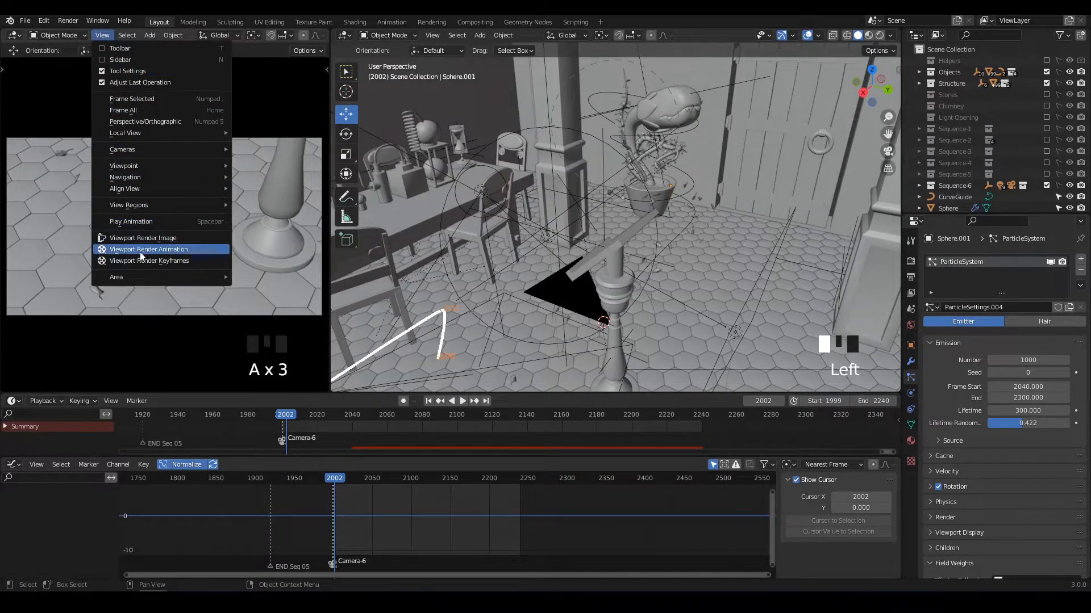
left_click(154, 251)
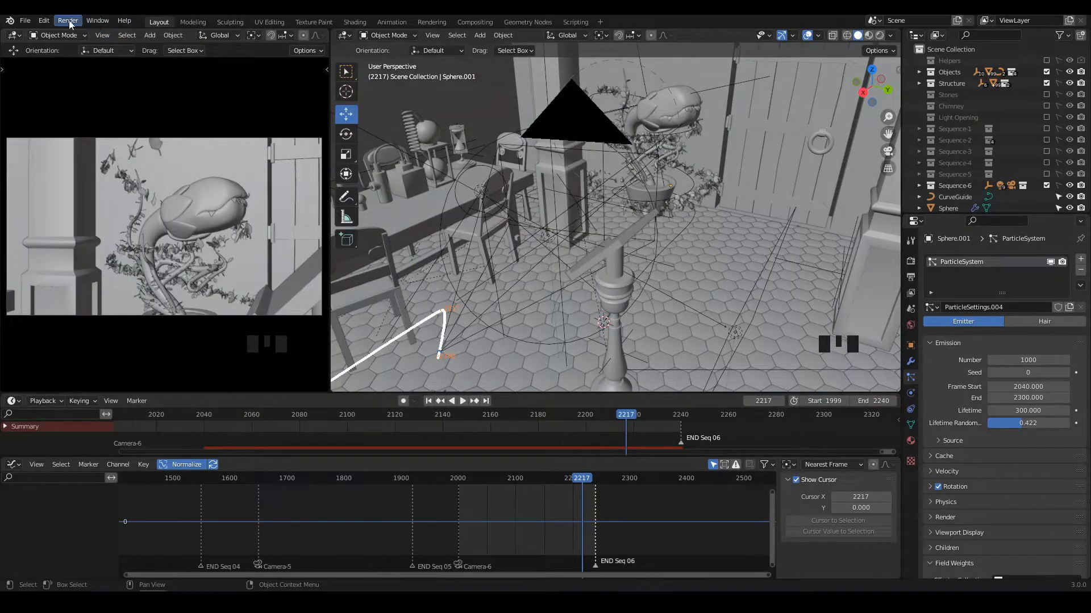
left_click(98, 20)
left_click(93, 91)
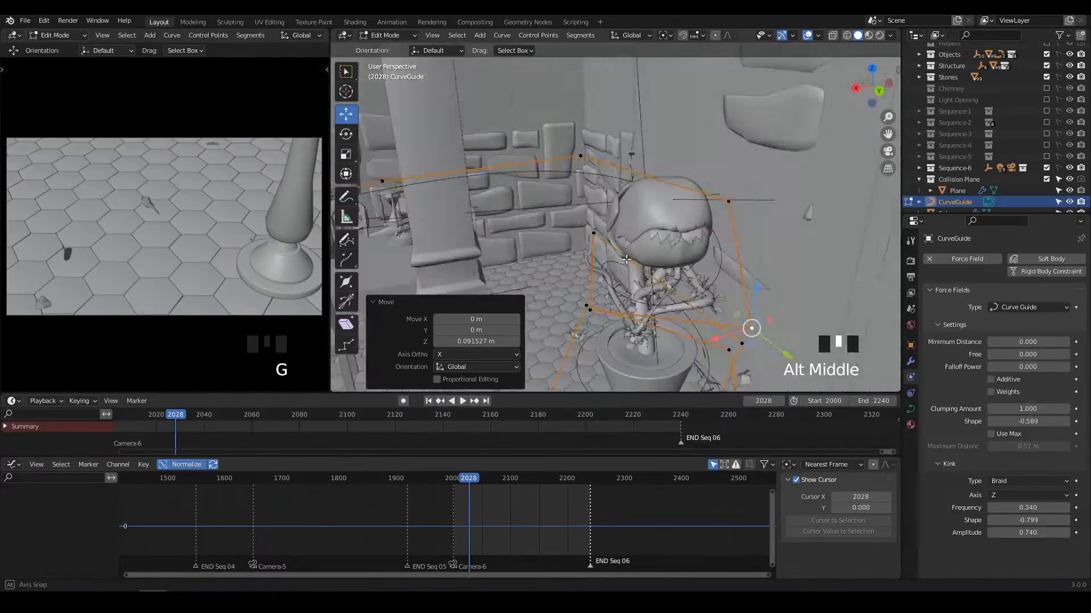
Leave the curve guide's edit mode and replay the animation from frame 1969 to check the leaves around the plant.
middle_click_drag(647, 267, 724, 248, "alt")
middle_click_drag(724, 247, 625, 318)
key("Tab")
left_click(435, 479)
key("space")
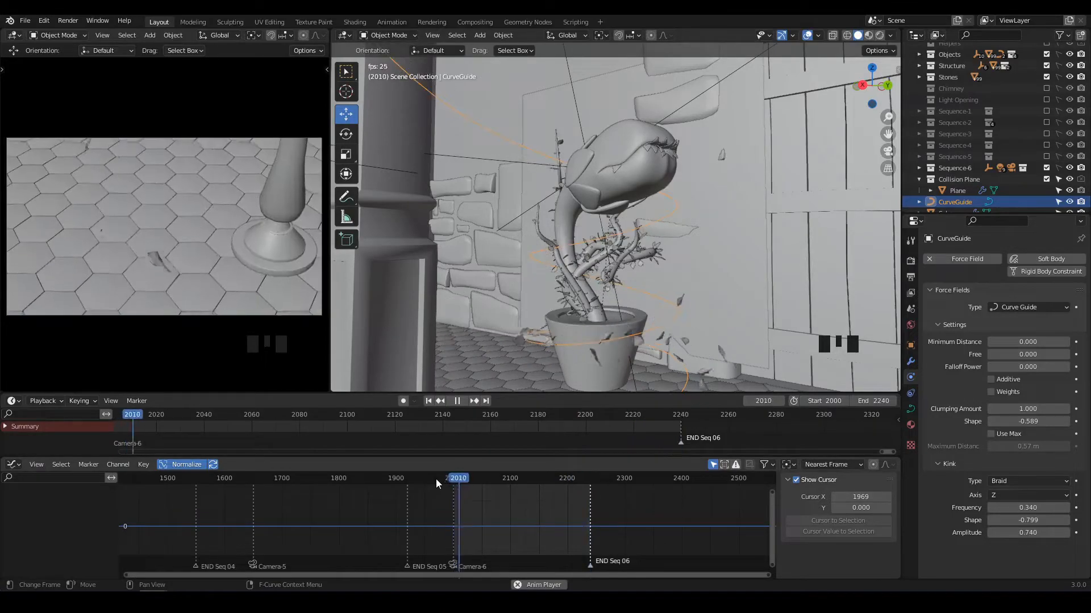
Stop the playback, deselect everything and look over the plant and its curve guide.
key("space")
key("a")
key("a")
key("a")
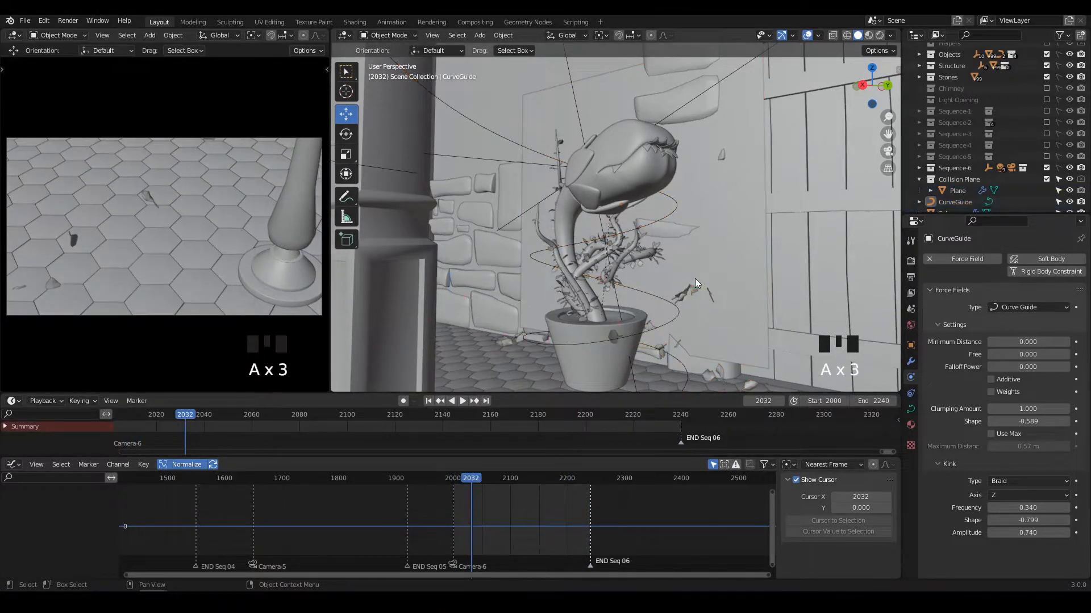
middle_click(655, 294, "alt")
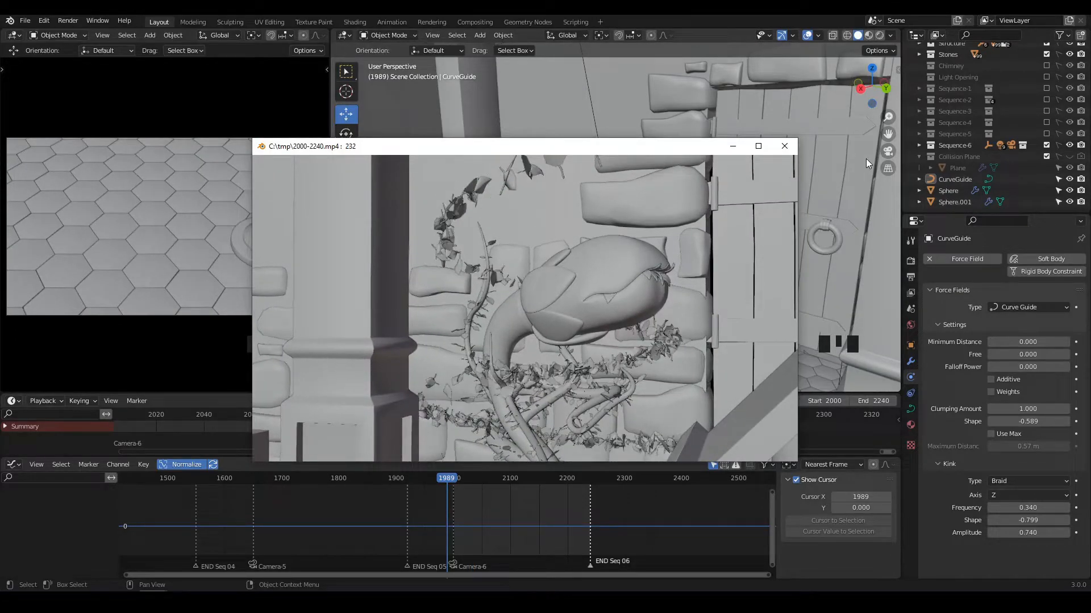
mouse_move(642, 138)
left_mouse_down()
mouse_move(636, 154)
mouse_move(661, 130)
left_mouse_up()
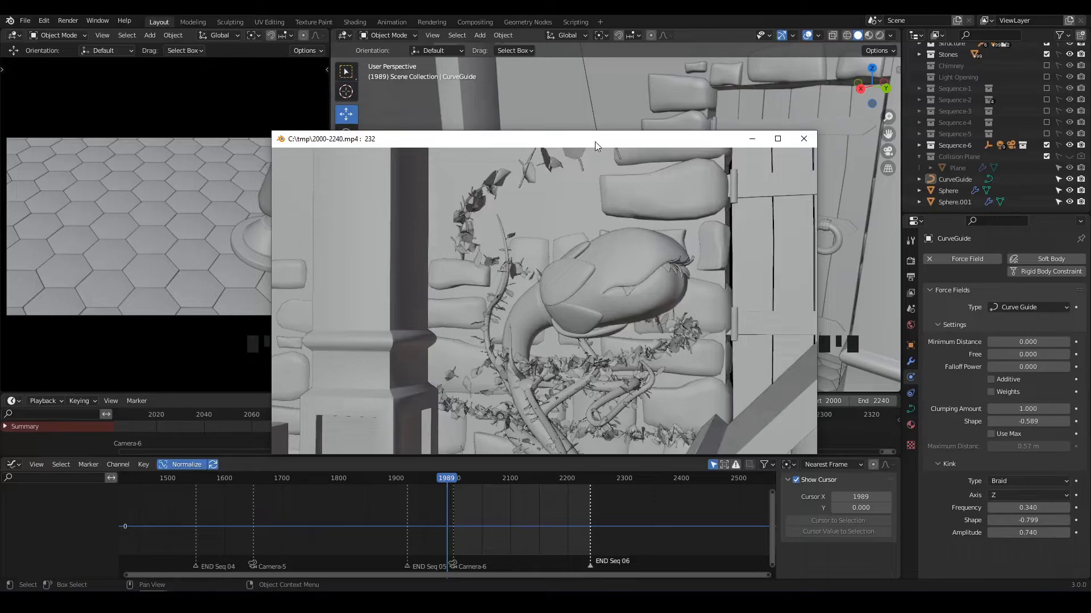
mouse_move(595, 142)
left_mouse_down()
mouse_move(591, 179)
mouse_move(598, 141)
left_mouse_up()
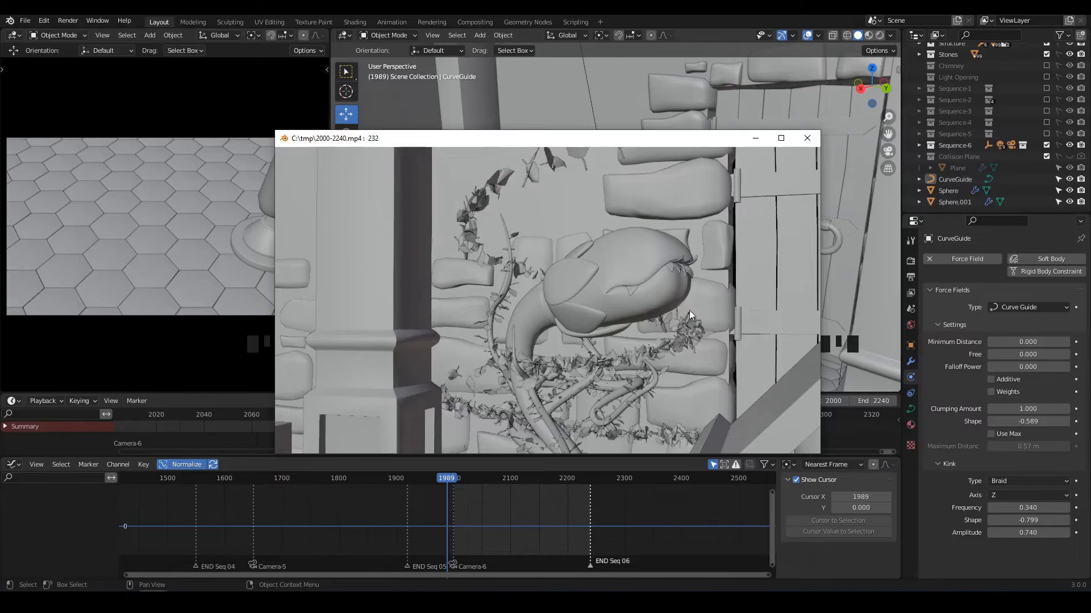
left_click_drag(671, 138, 673, 150)
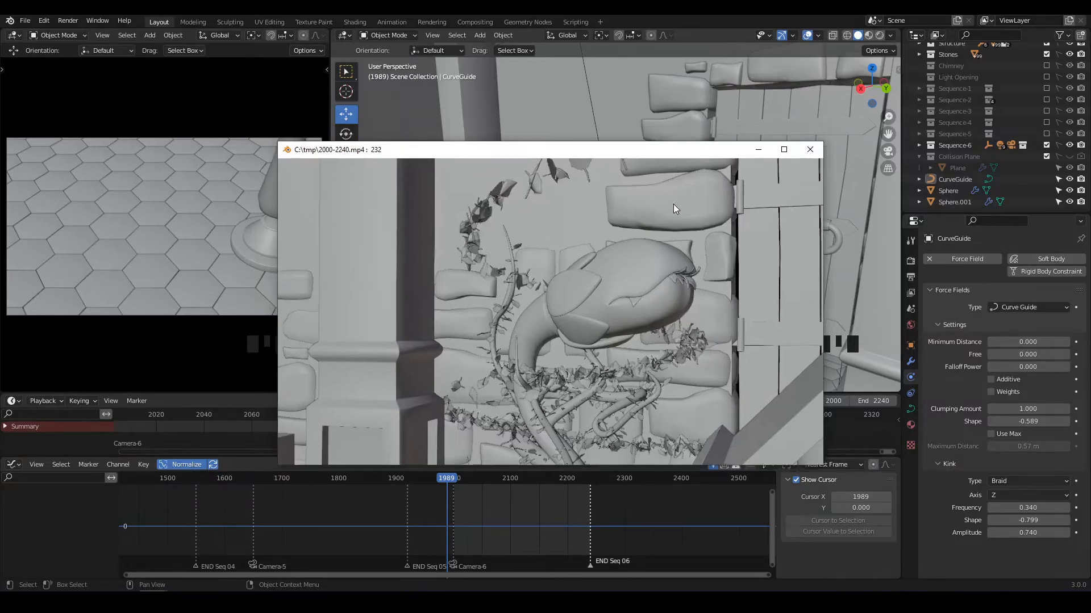